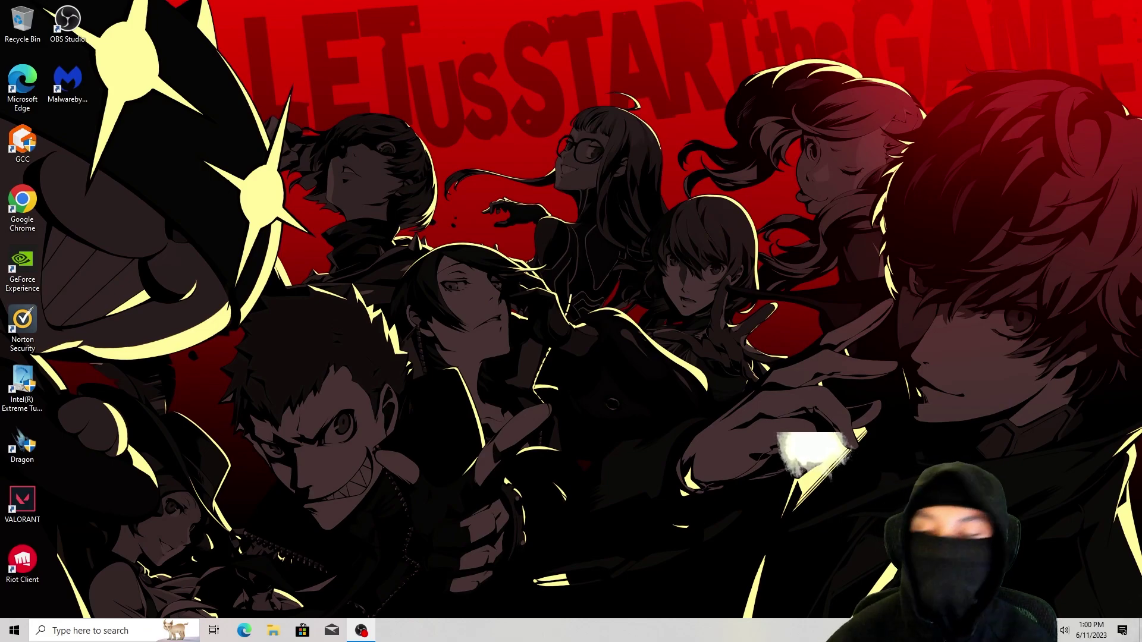
Look at the restore point and System Protection settings via a 'system' search, then close System Properties
{"action": "left_click", "coordinate": [121, 630]}
{"action": "type", "text": "syste"}
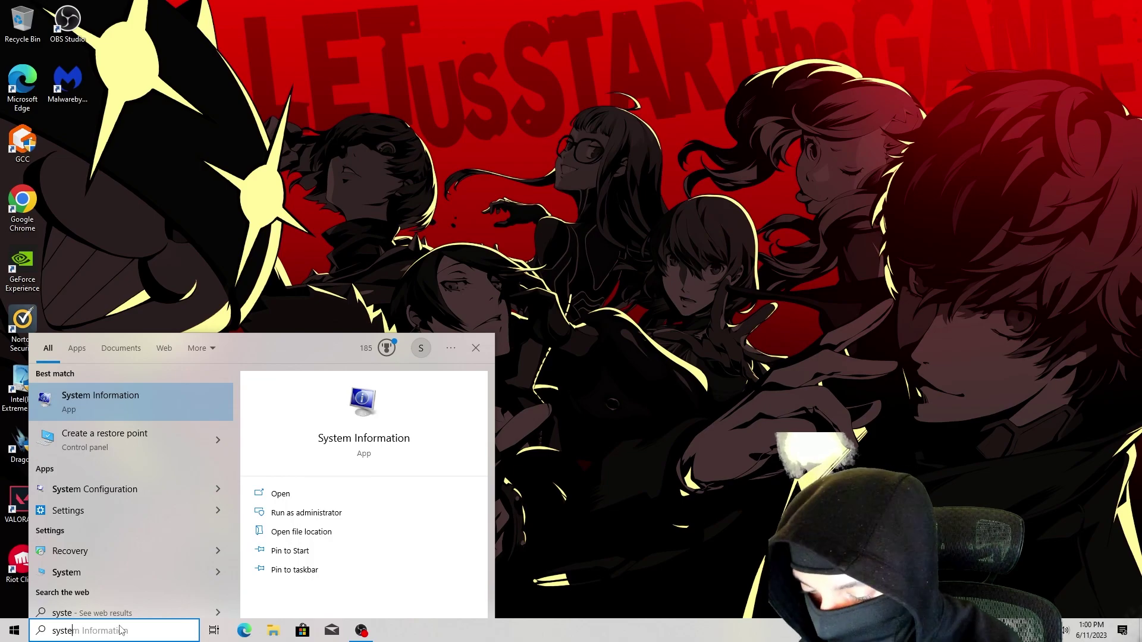
{"action": "type", "text": "m"}
{"action": "left_click", "coordinate": [89, 431]}
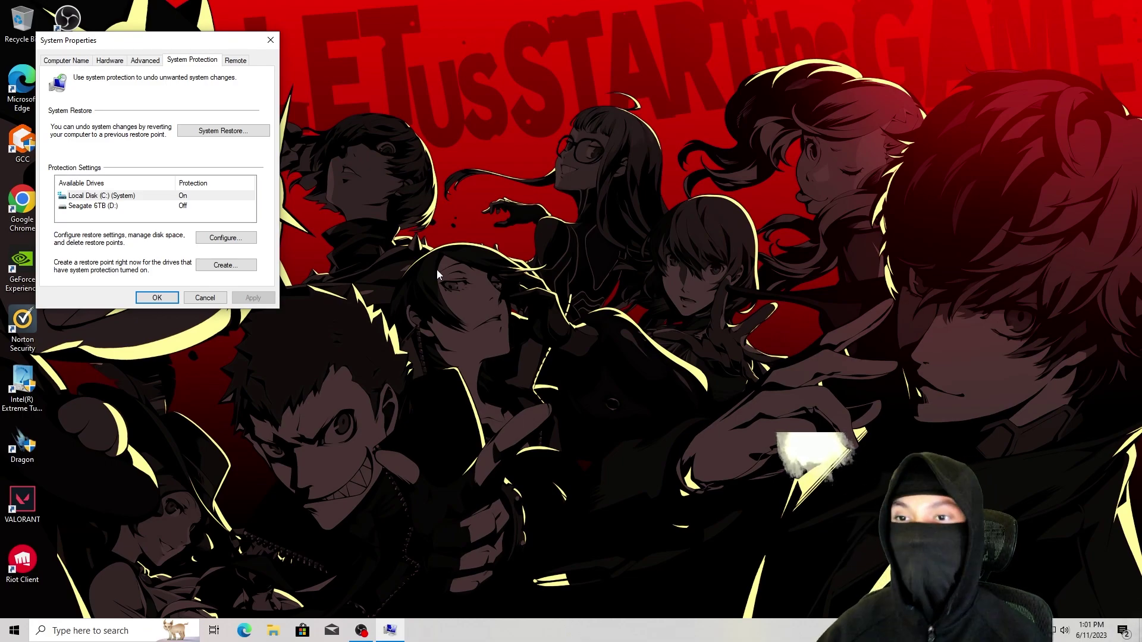
{"action": "left_click", "coordinate": [270, 42]}
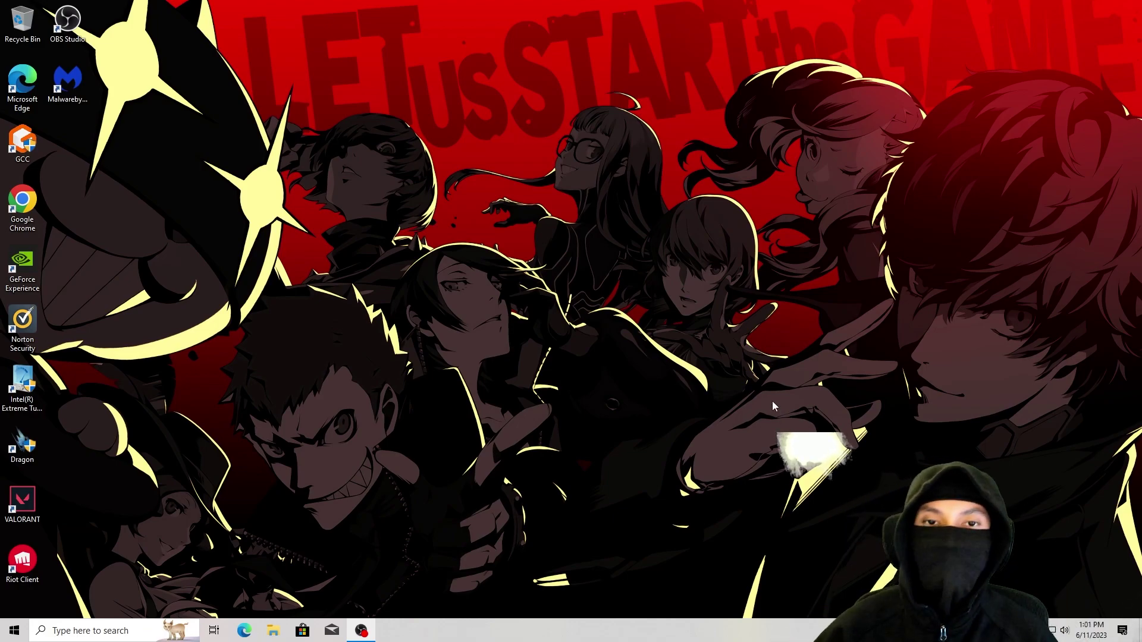
Turn off Microsoft Edge, OneDrive, Realtek HD Audio, Vanguard tray and Windows Security at startup
{"action": "left_click", "coordinate": [77, 632]}
{"action": "type", "text": "start"}
{"action": "key", "text": "Return"}
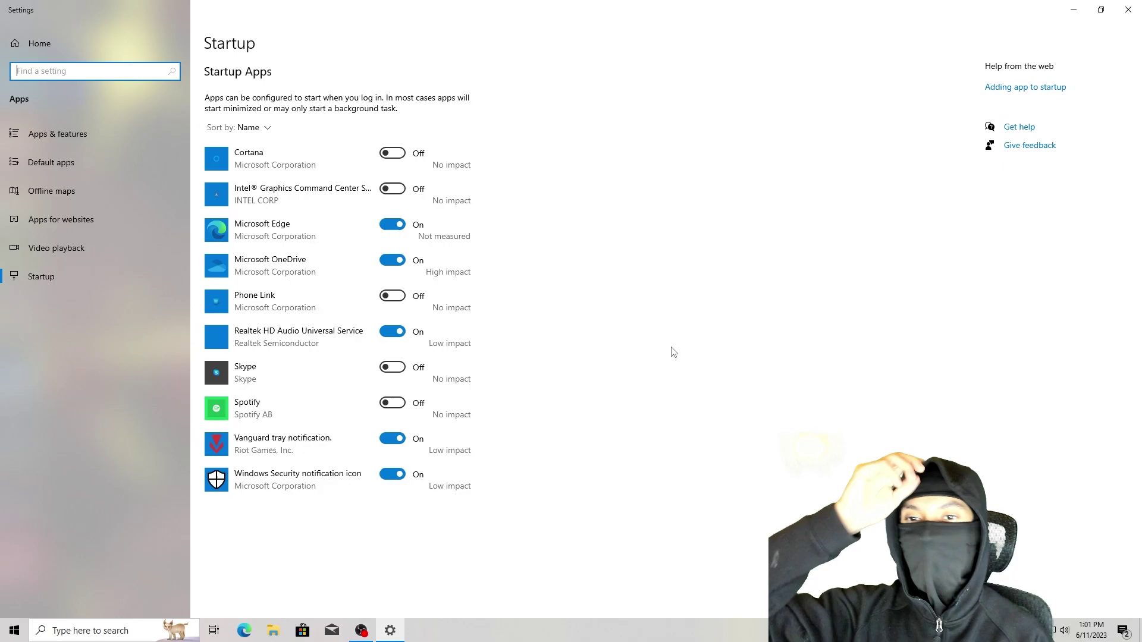
{"action": "left_click", "coordinate": [394, 226]}
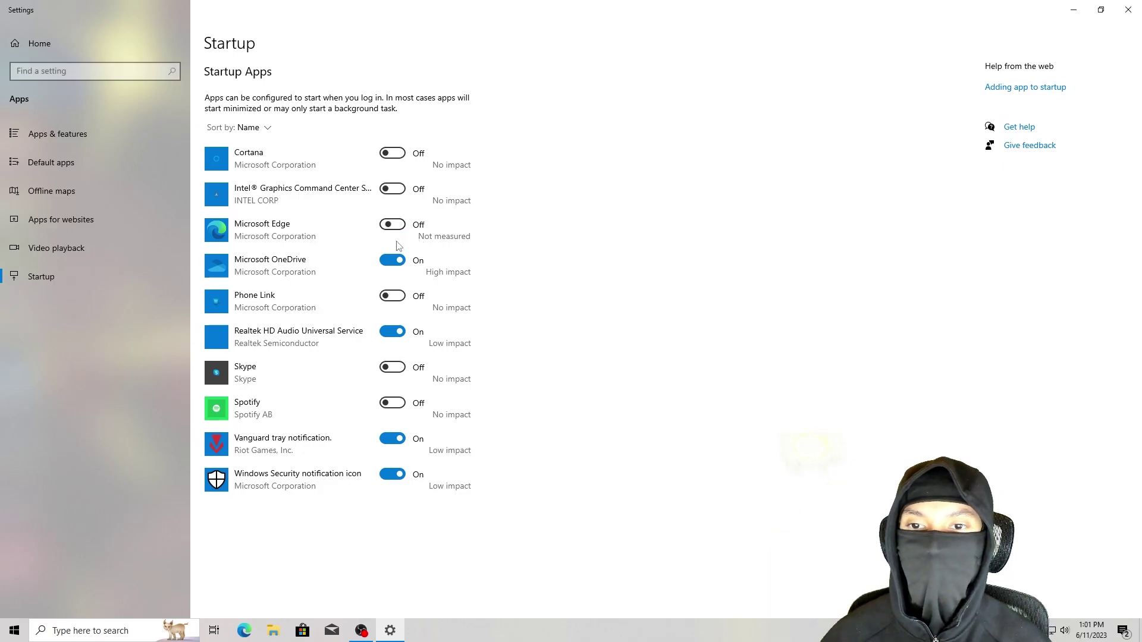
{"action": "left_click", "coordinate": [393, 260]}
{"action": "left_click", "coordinate": [393, 331]}
{"action": "left_click", "coordinate": [392, 439]}
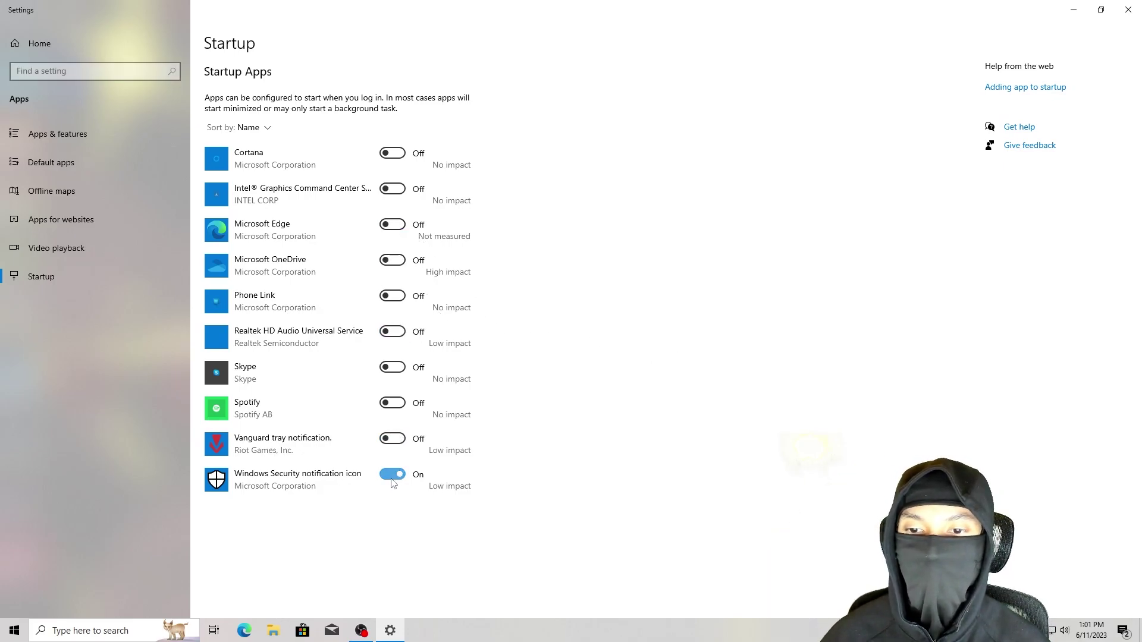
{"action": "left_click", "coordinate": [392, 476]}
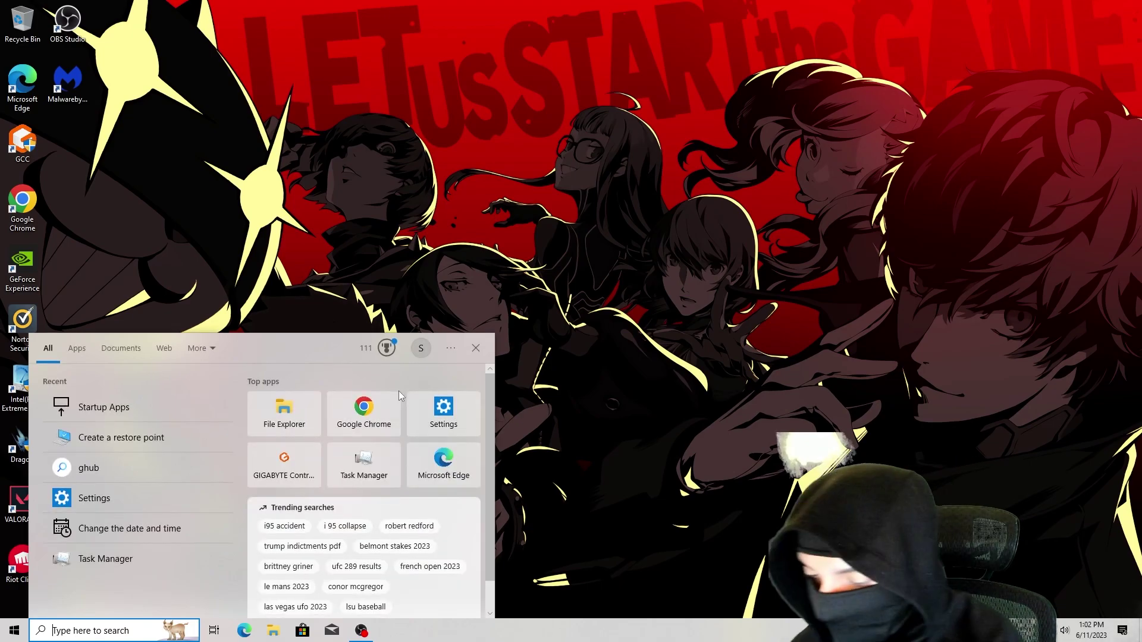
Switch Xbox Game Bar Off and disable opening it with the controller button
{"action": "type", "text": "gaMl"}
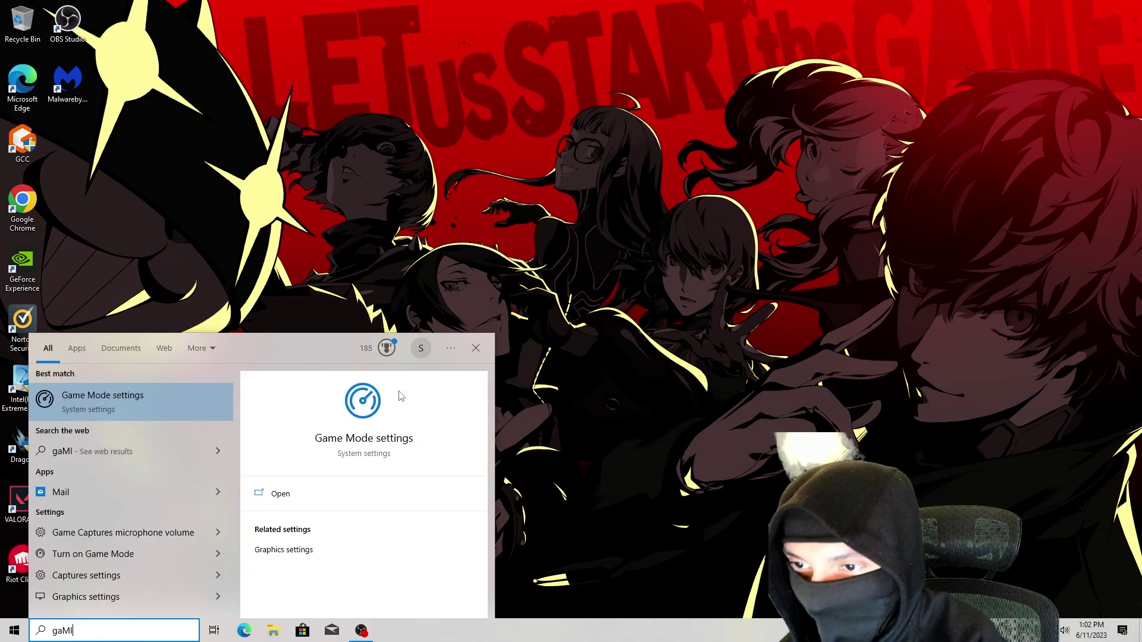
{"action": "key", "text": "Return"}
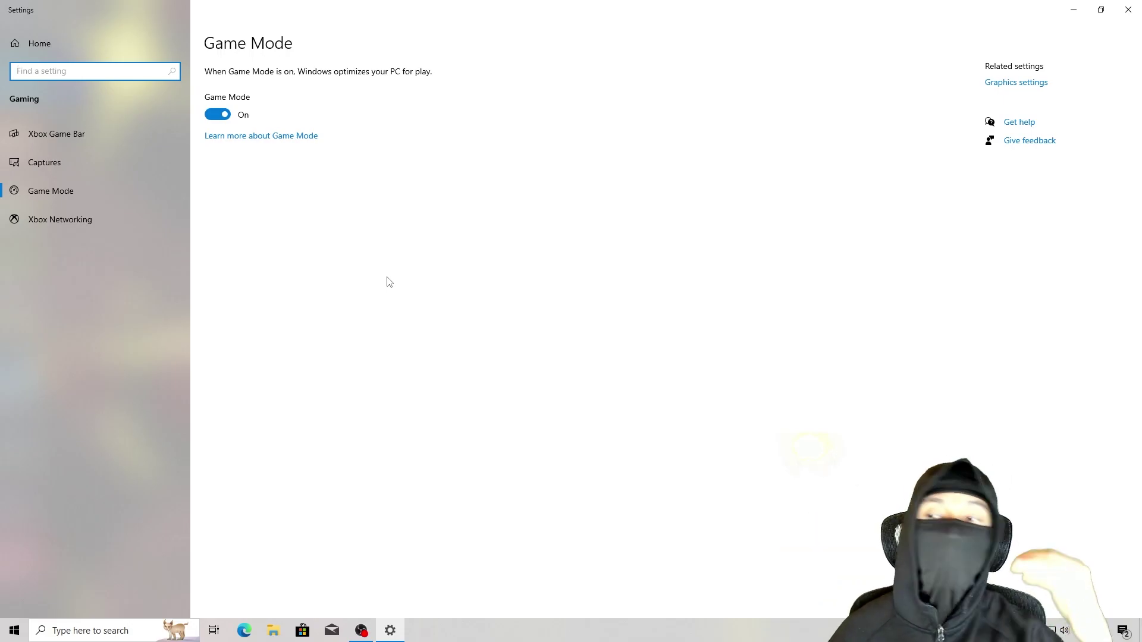
{"action": "left_click", "coordinate": [94, 137]}
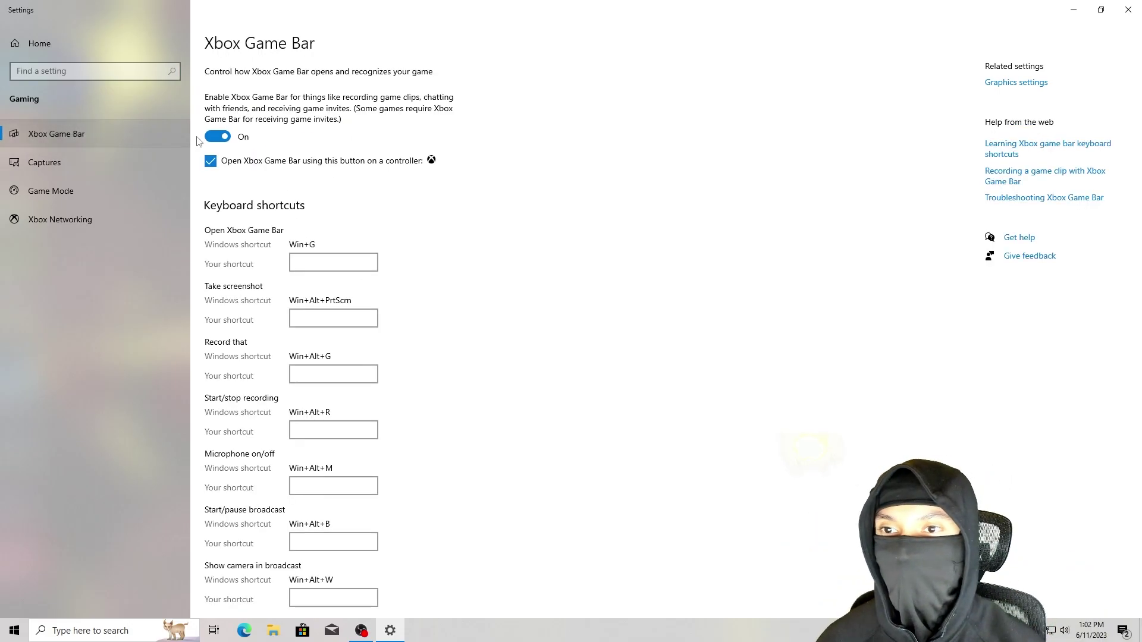
{"action": "left_click", "coordinate": [218, 136]}
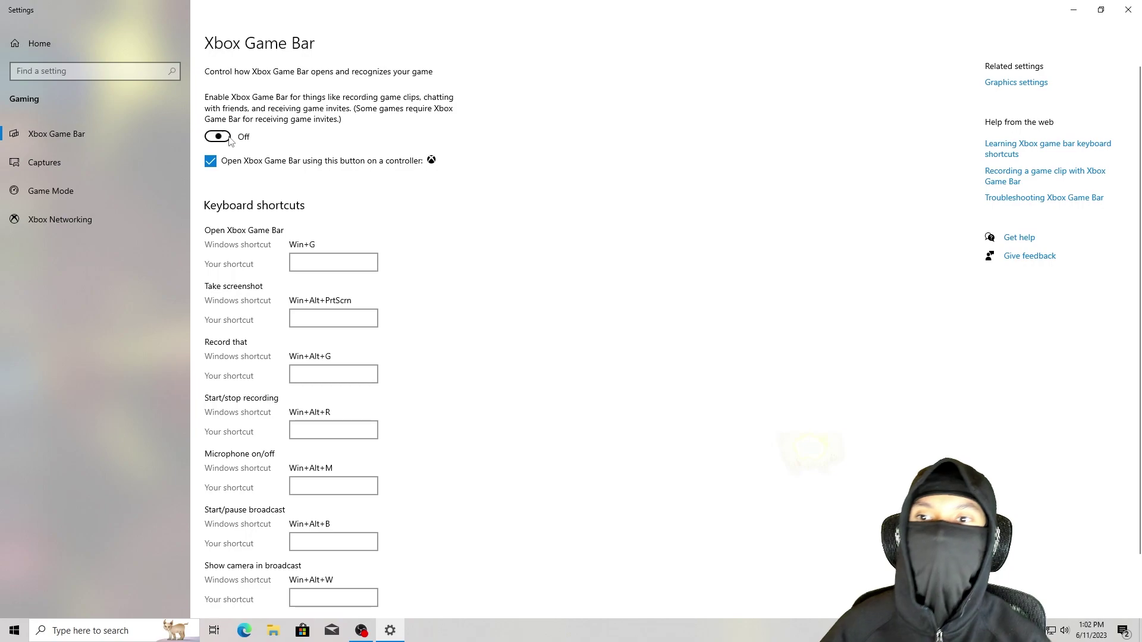
{"action": "left_click", "coordinate": [212, 162]}
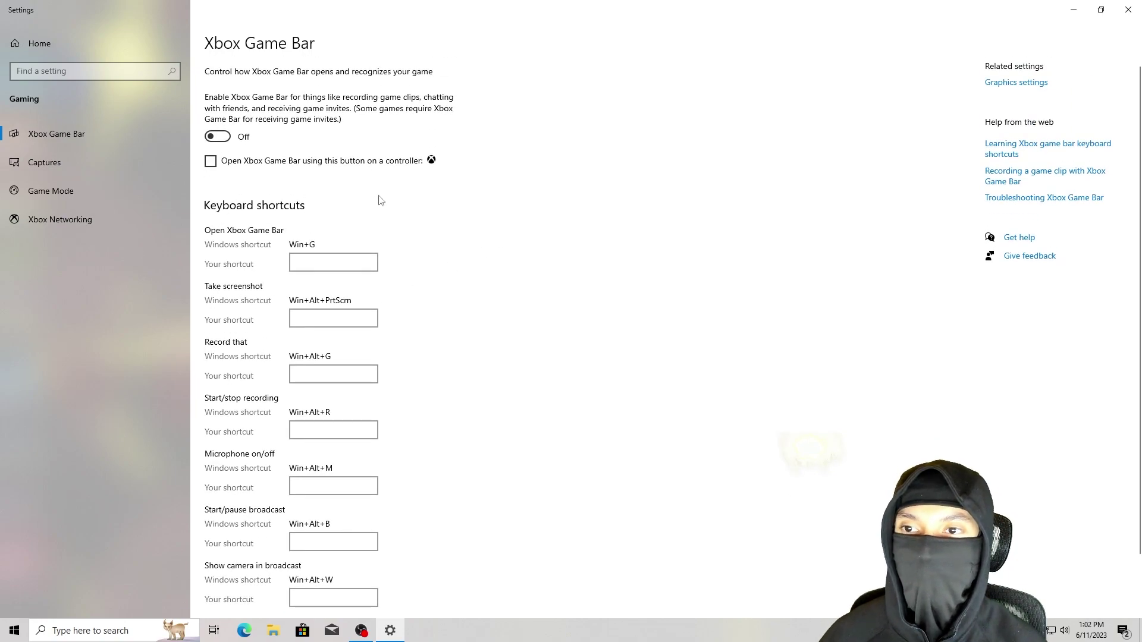
Turn off Delivery Optimization's 'Allow downloads from other PCs', check Windows Update, then close Settings
{"action": "left_click", "coordinate": [62, 629]}
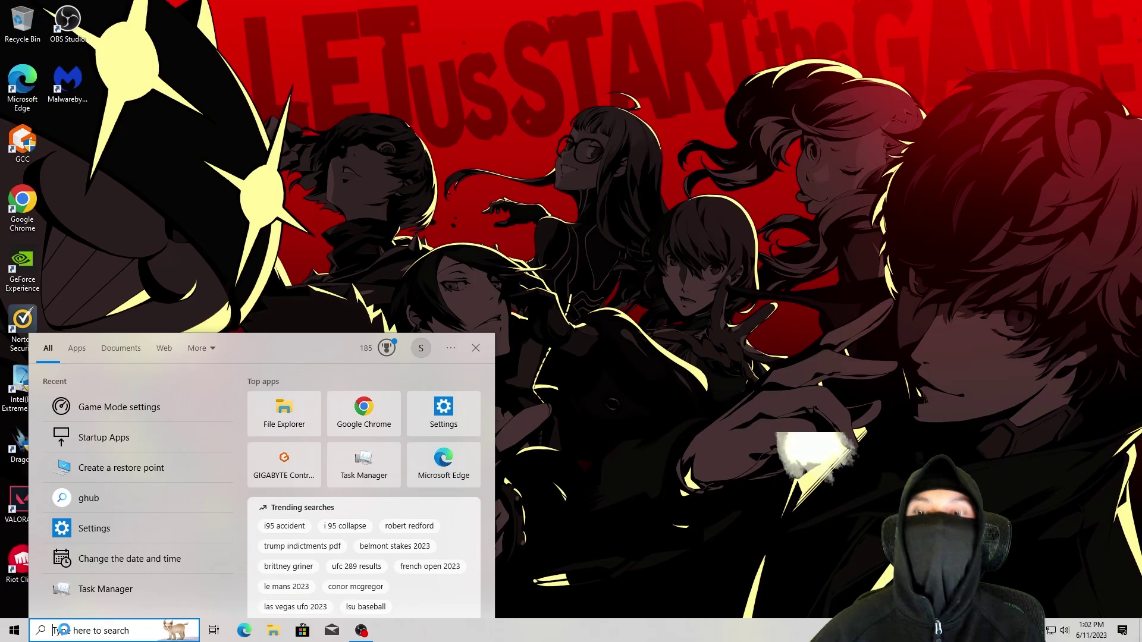
{"action": "type", "text": "DELIVER"}
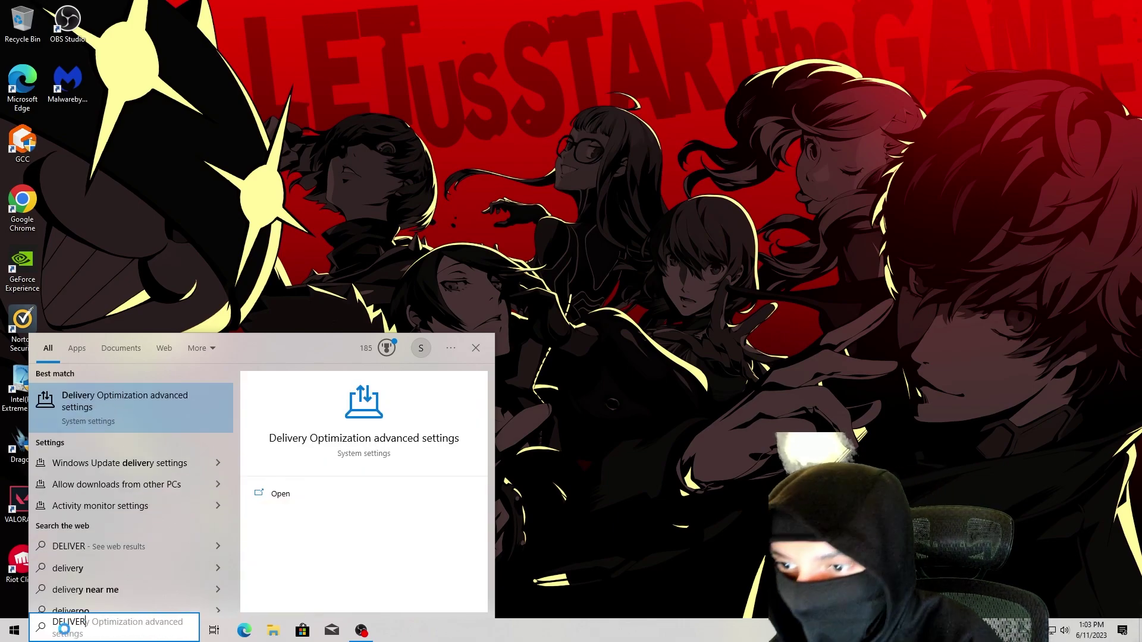
{"action": "key", "text": "Return"}
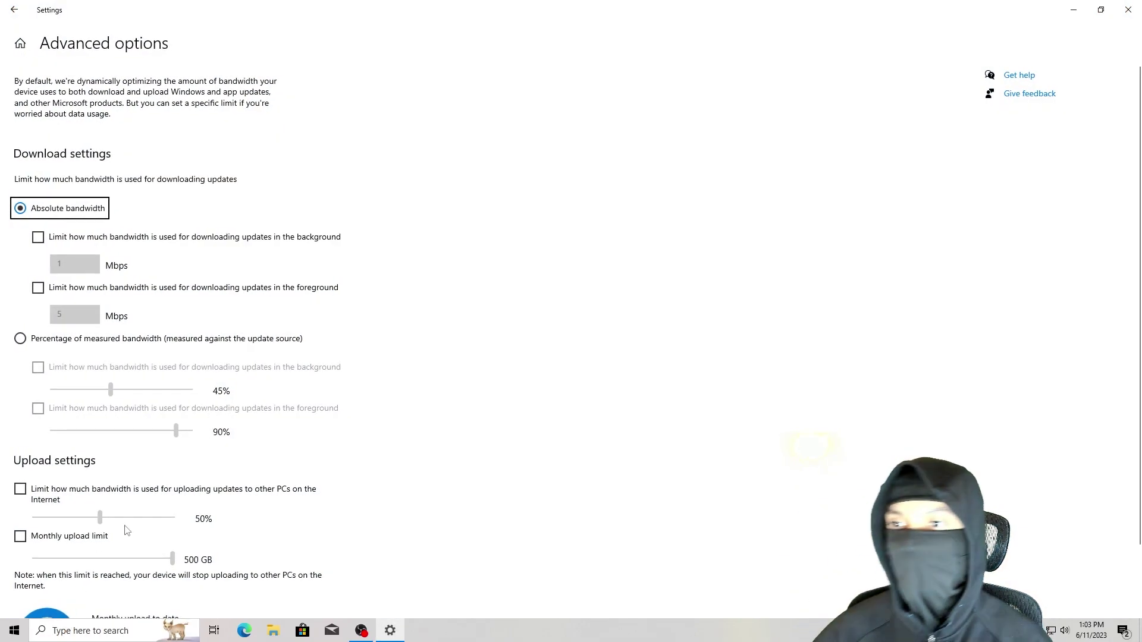
{"action": "left_click", "coordinate": [14, 9]}
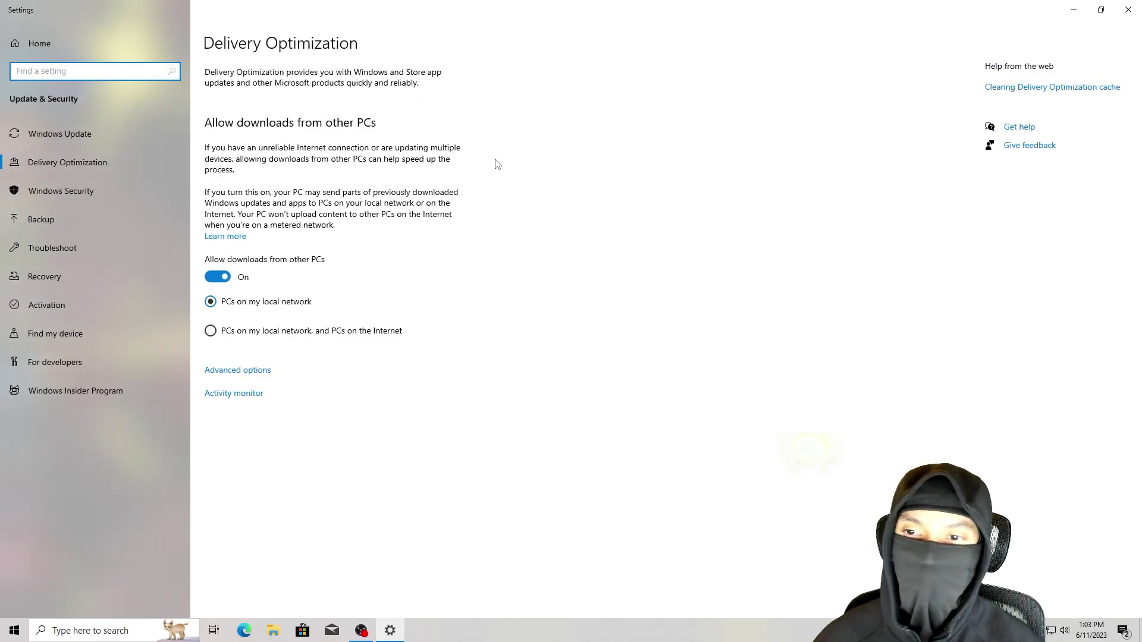
{"action": "left_click", "coordinate": [225, 278]}
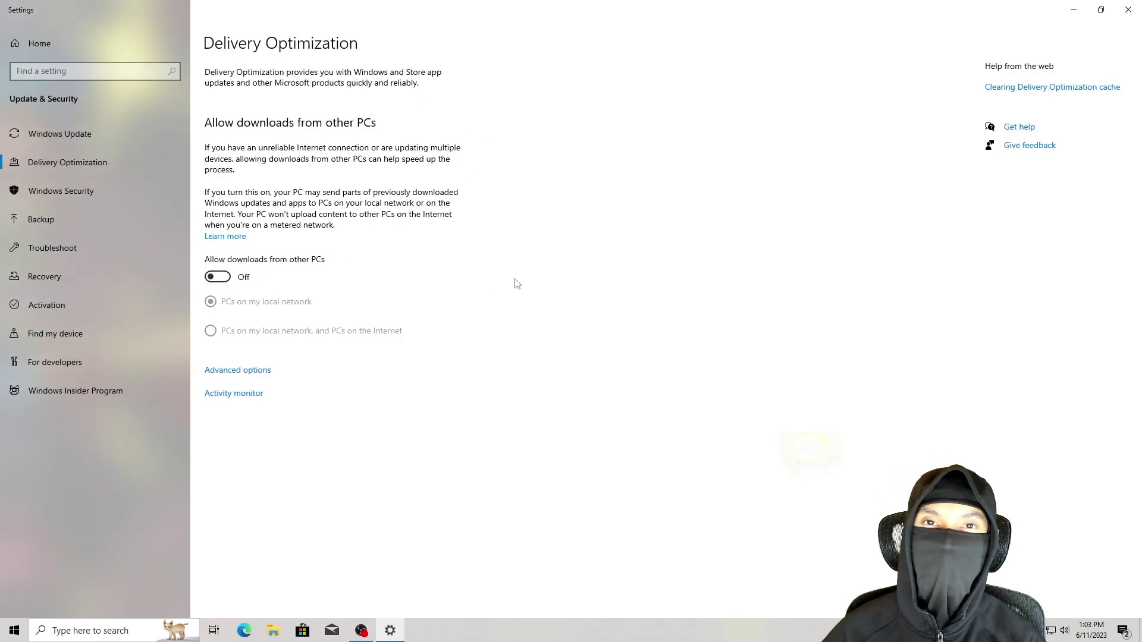
{"action": "key", "text": "alt+Left"}
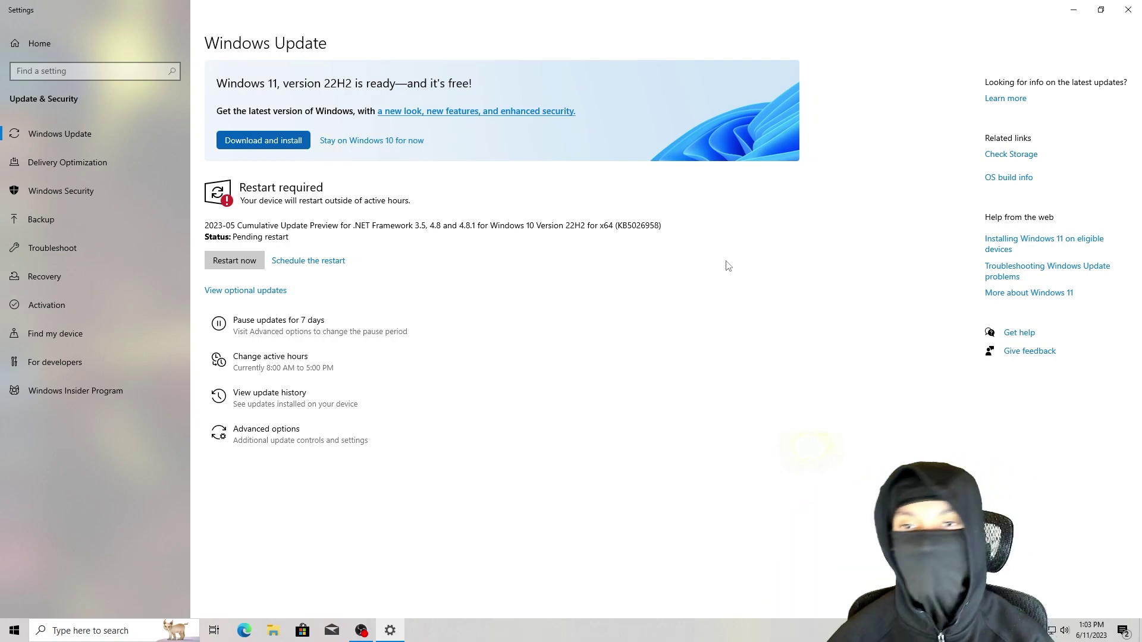
{"action": "key", "text": "alt+F4"}
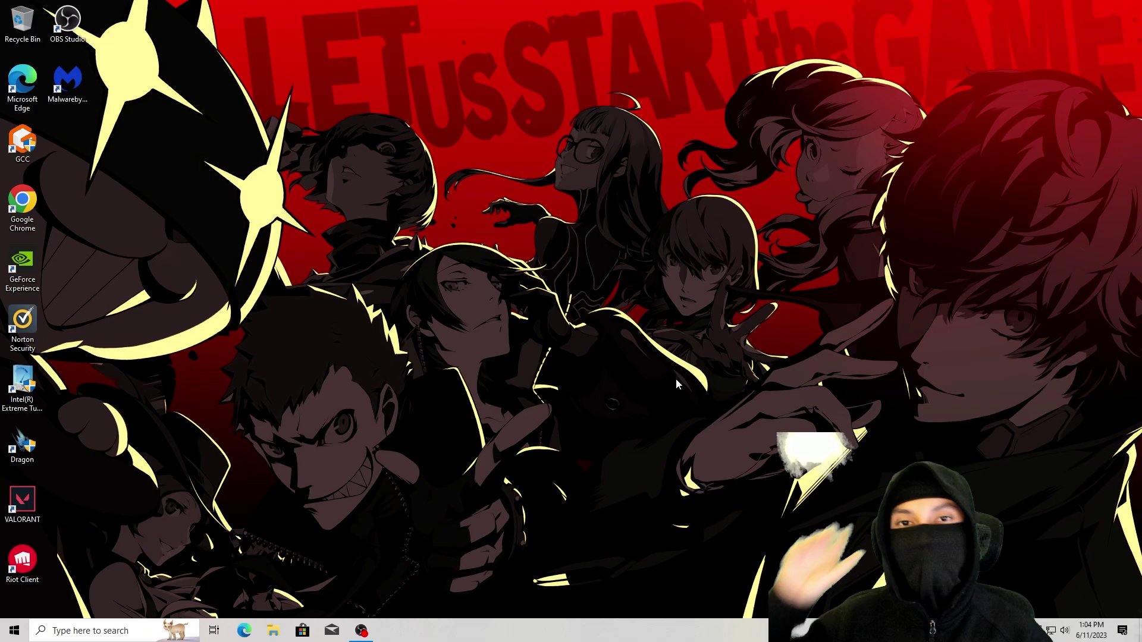
Turn on hardware-accelerated GPU scheduling on the Graphics settings page
{"action": "left_click", "coordinate": [77, 632]}
{"action": "type", "text": "gp"}
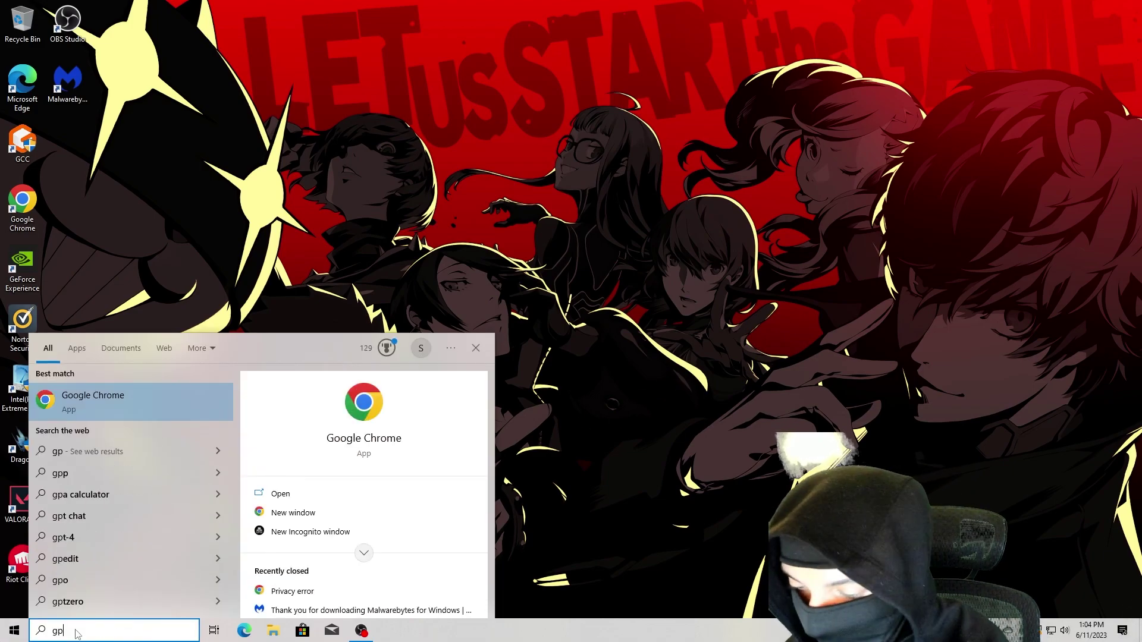
{"action": "type", "text": "u"}
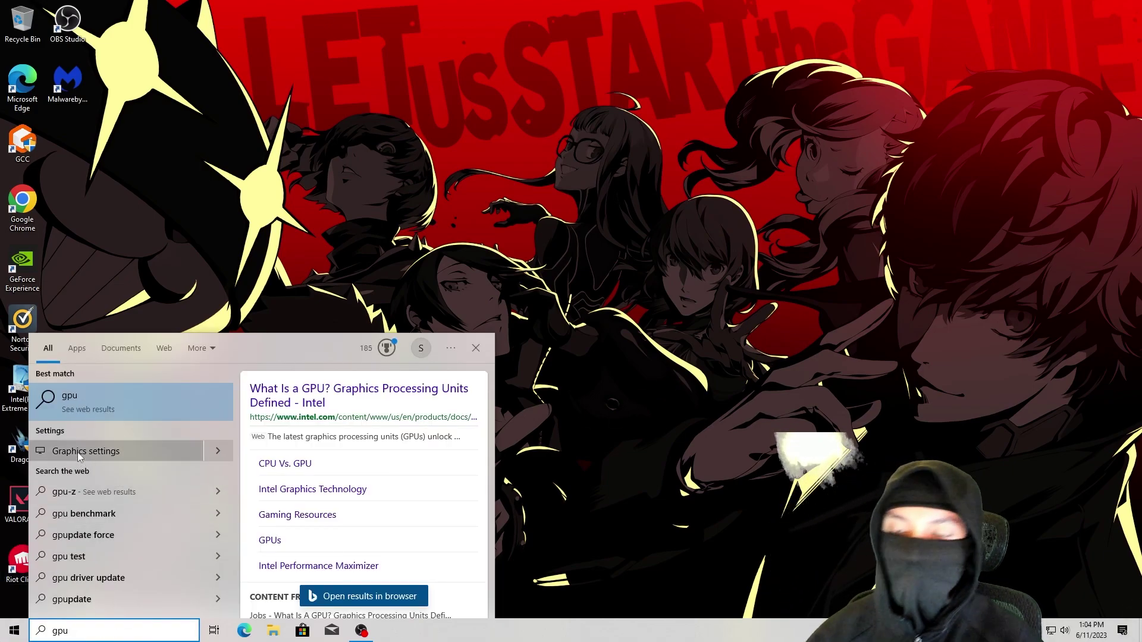
{"action": "left_click", "coordinate": [85, 451]}
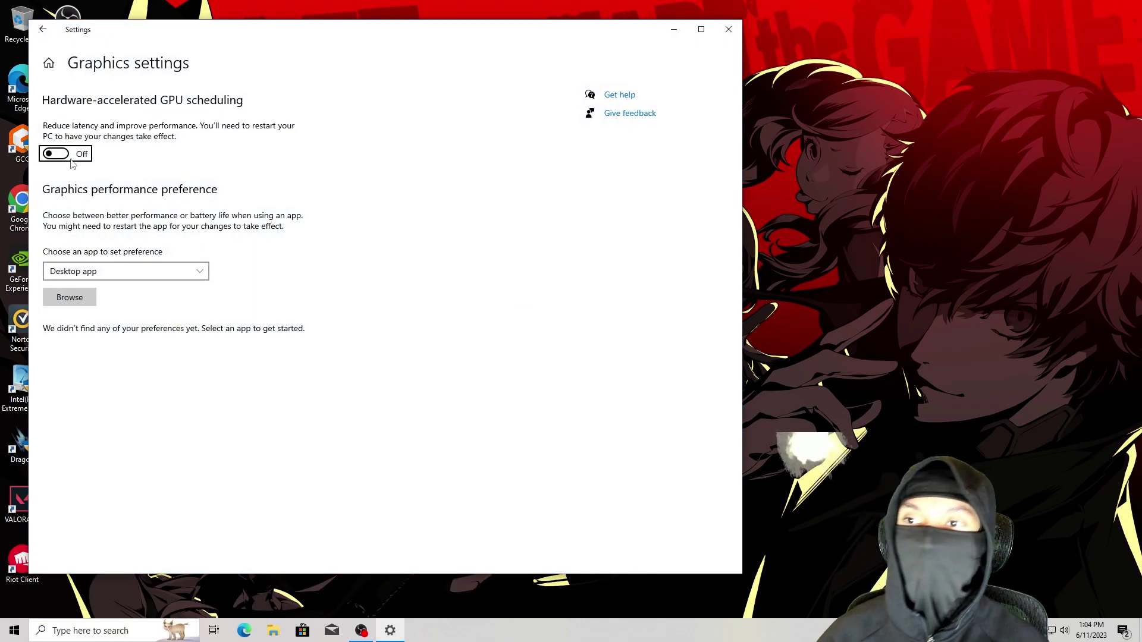
{"action": "left_click", "coordinate": [52, 155]}
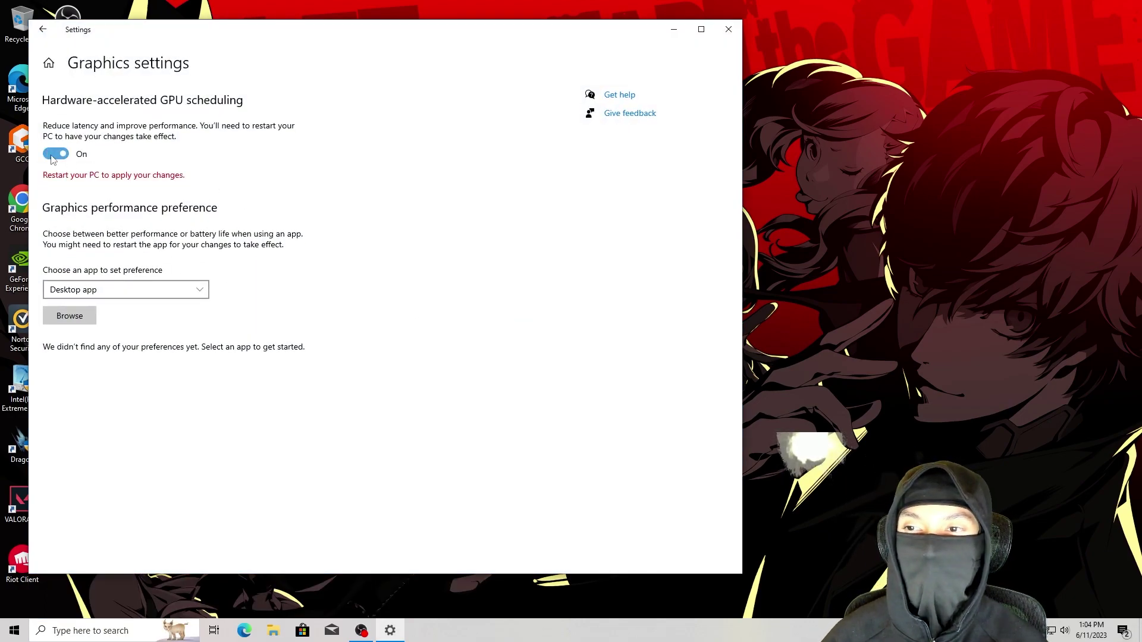
Add C:\Riot Games\VALORANT\live\VALORANT.exe to the graphics preference list
{"action": "left_click", "coordinate": [69, 316]}
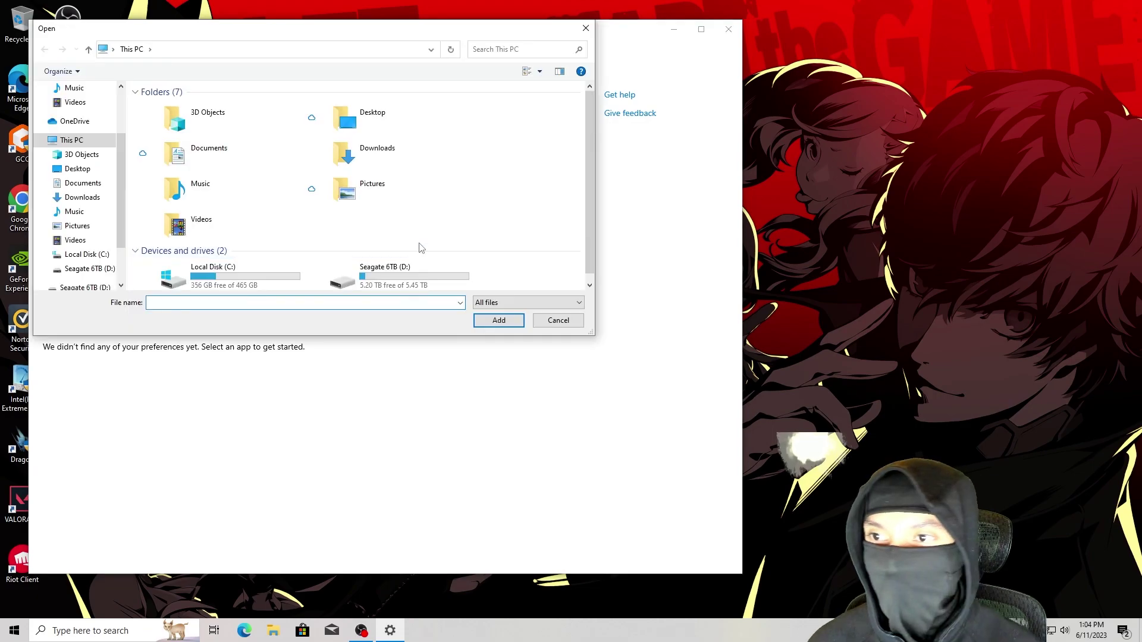
{"action": "double_click", "coordinate": [250, 269]}
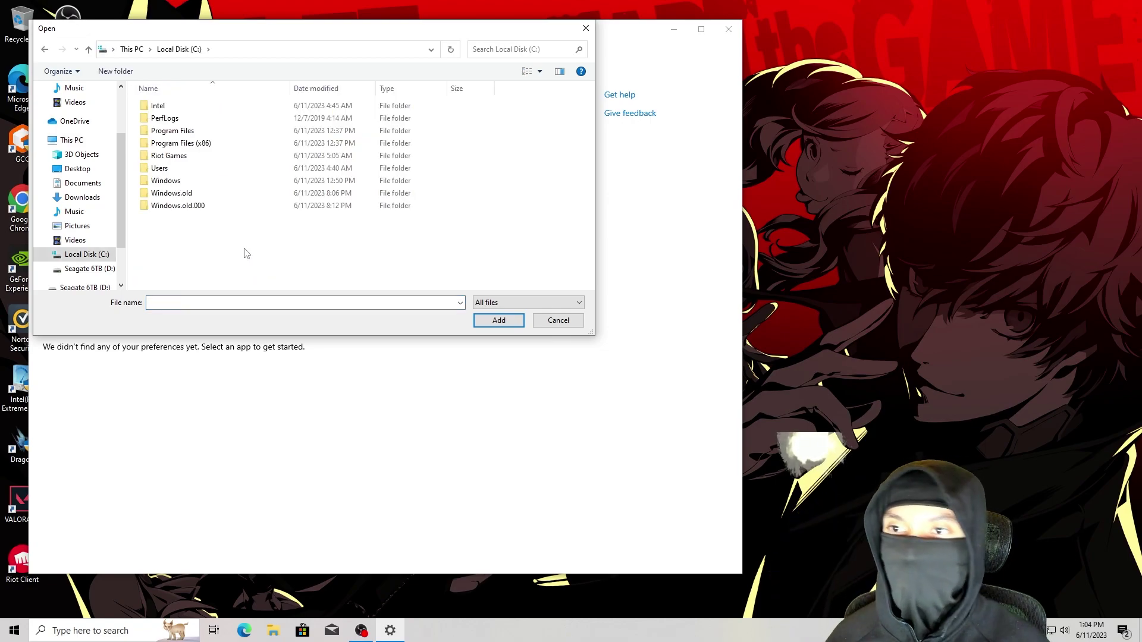
{"action": "double_click", "coordinate": [214, 157]}
{"action": "double_click", "coordinate": [195, 119]}
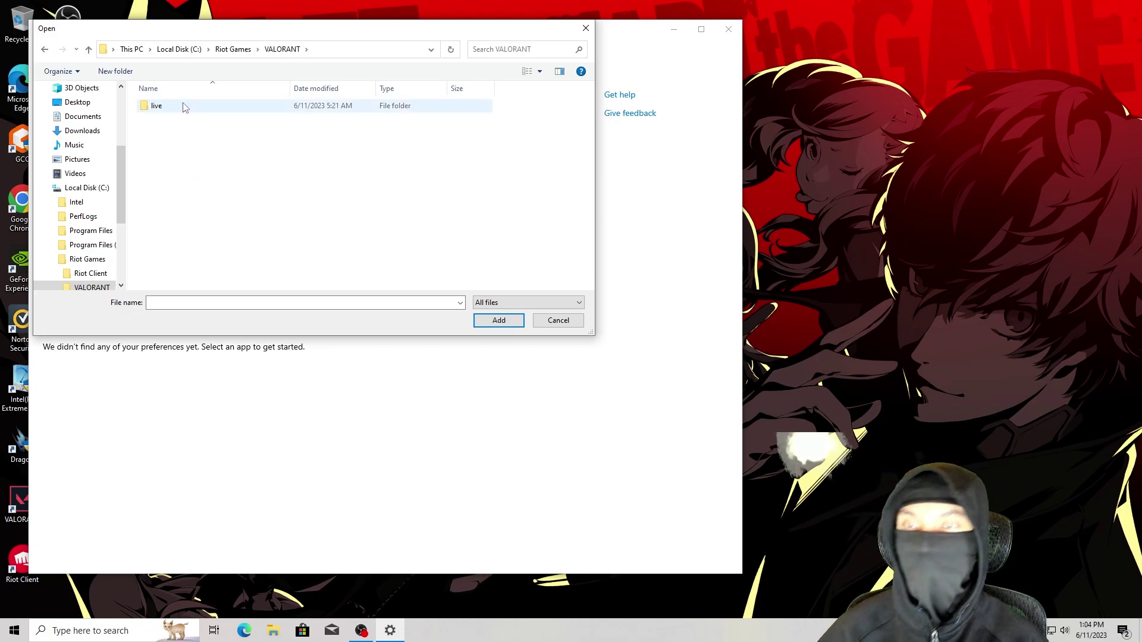
{"action": "left_click", "coordinate": [182, 107]}
{"action": "double_click", "coordinate": [182, 107]}
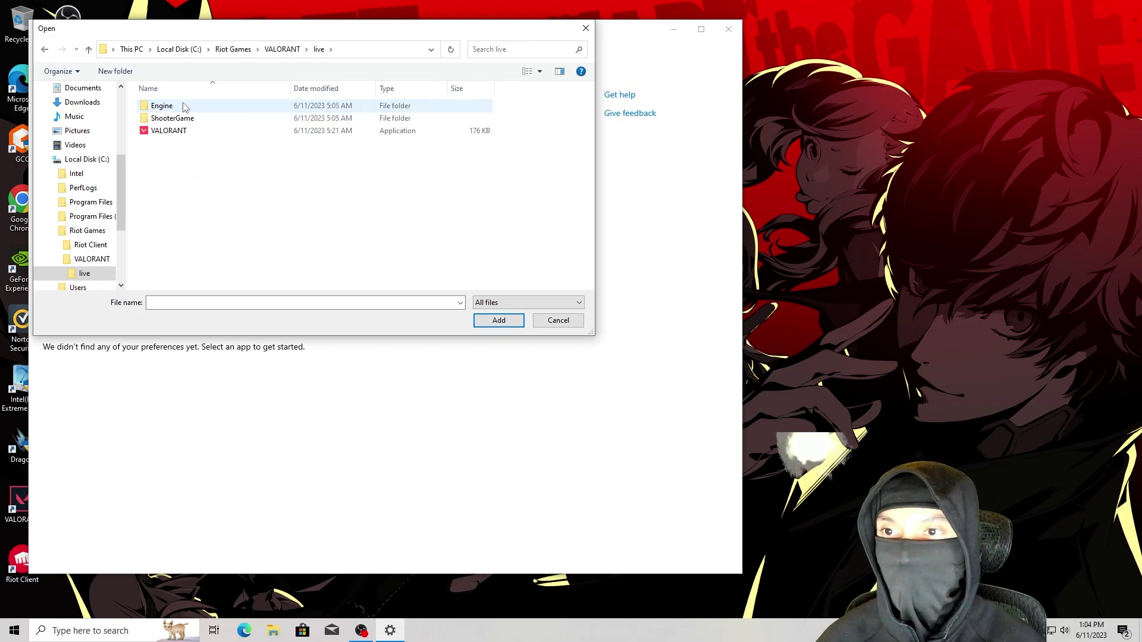
{"action": "left_click", "coordinate": [192, 136]}
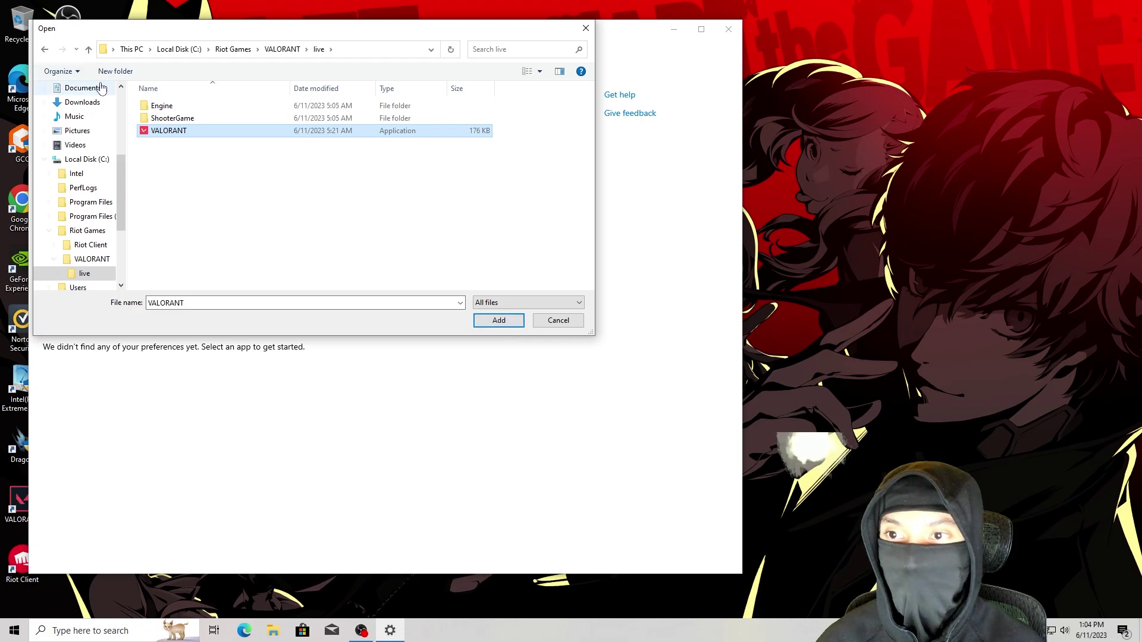
{"action": "left_click", "coordinate": [499, 321]}
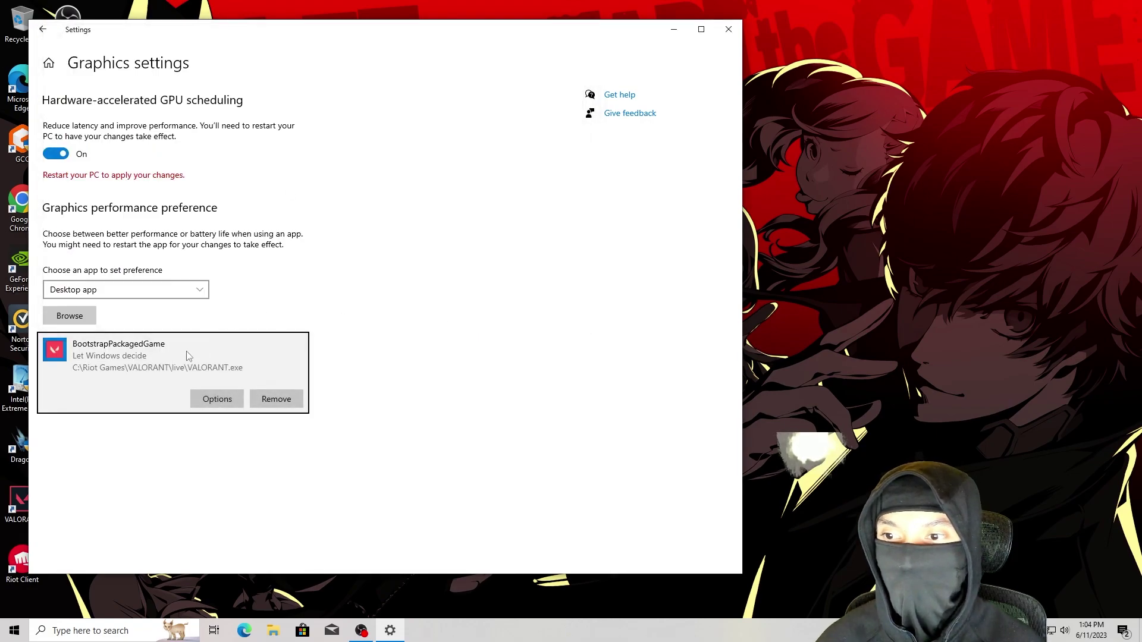
Set VALORANT.exe's graphics preference to High performance and save, then browse for another app
{"action": "left_click", "coordinate": [218, 399]}
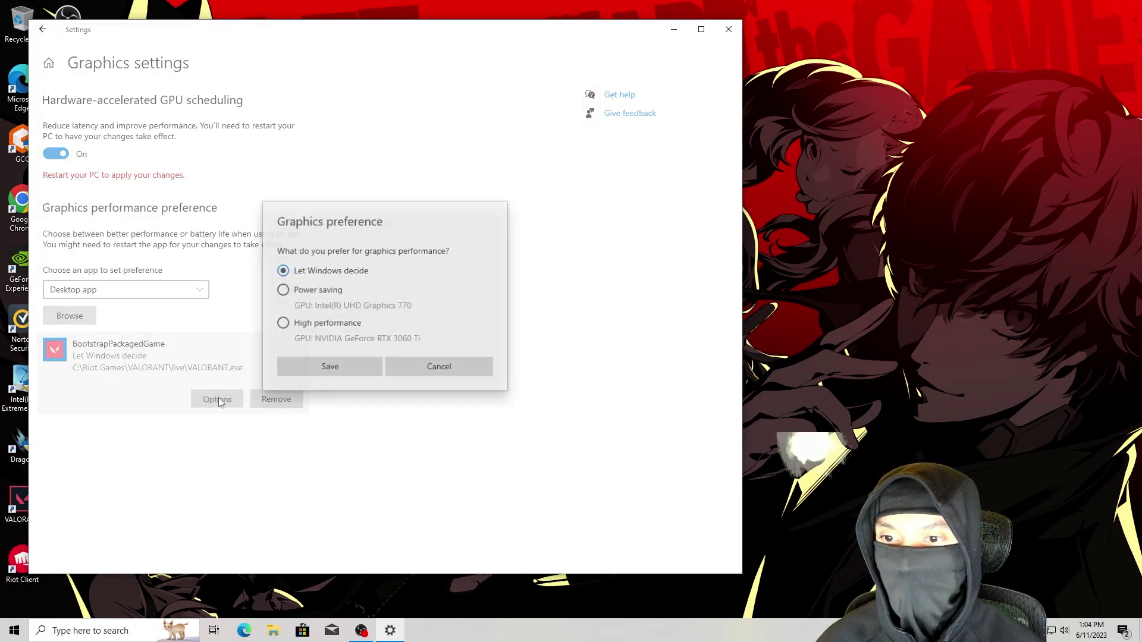
{"action": "left_click", "coordinate": [285, 325]}
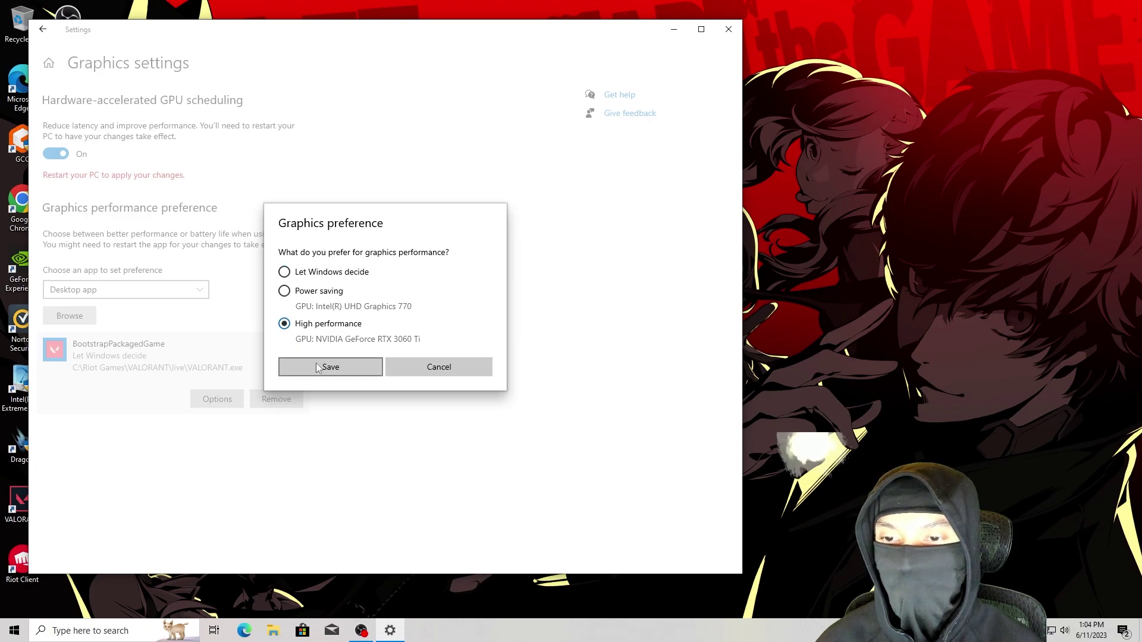
{"action": "left_click", "coordinate": [317, 367]}
{"action": "left_click", "coordinate": [63, 320]}
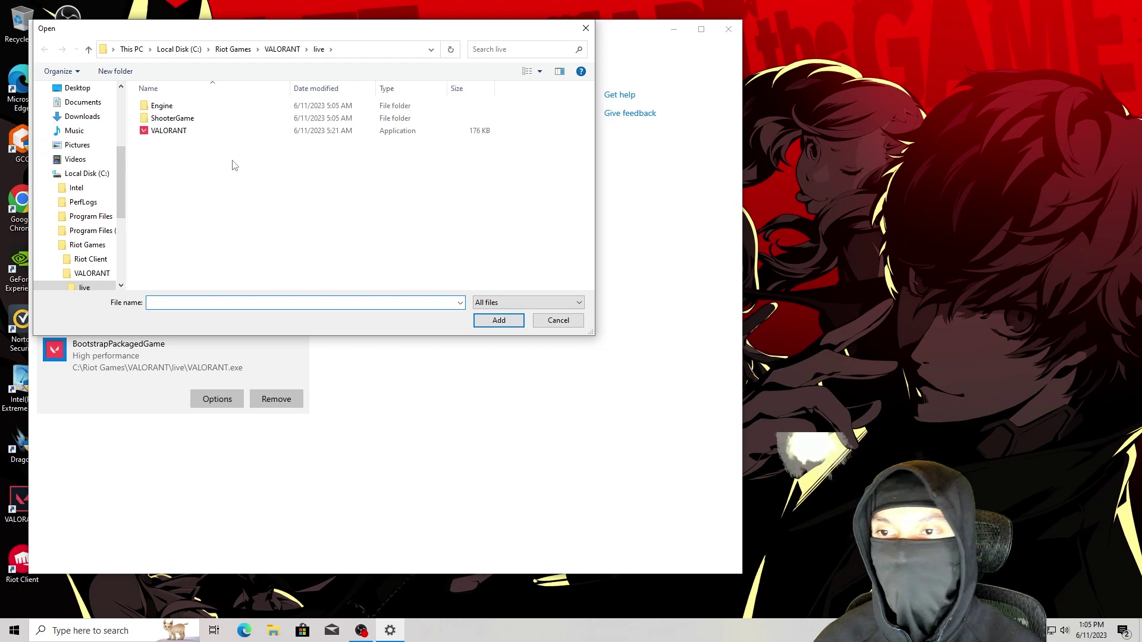
Add VALORANT-Win64-Shipping.exe from ShooterGame\Binaries\Win64 to the graphics preference list
{"action": "double_click", "coordinate": [197, 120]}
{"action": "double_click", "coordinate": [191, 108]}
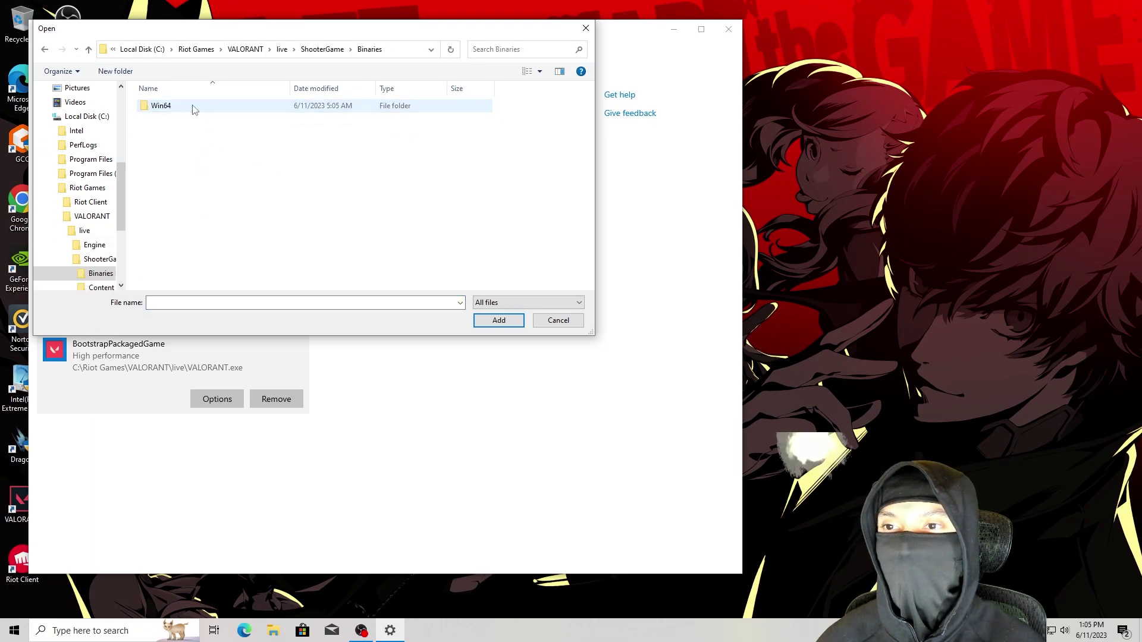
{"action": "double_click", "coordinate": [192, 107]}
{"action": "left_click", "coordinate": [194, 108]}
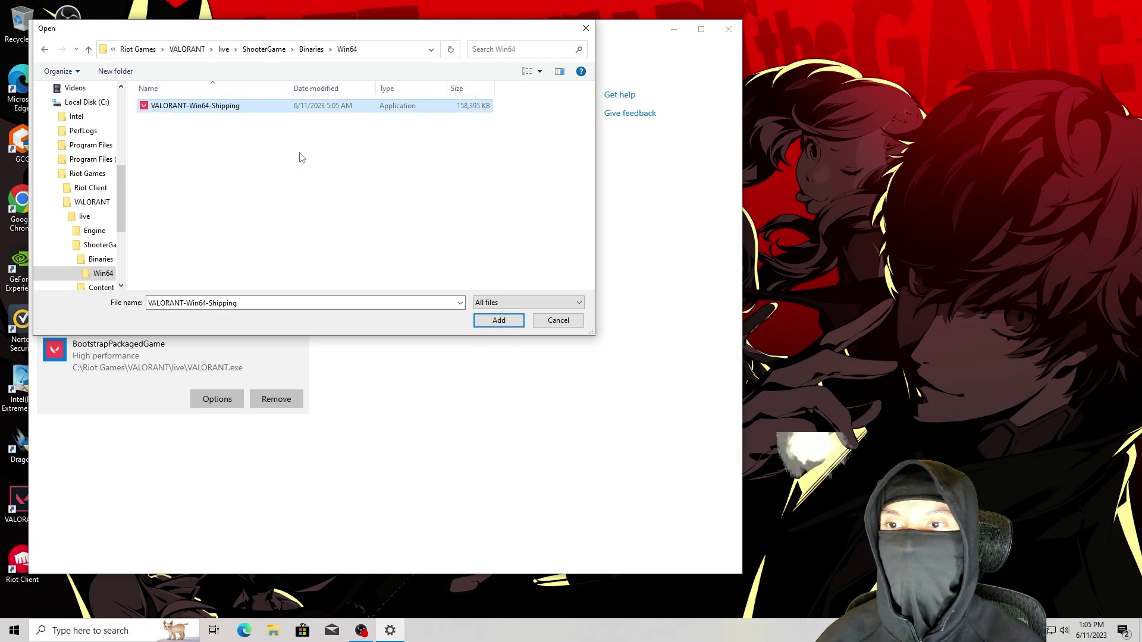
{"action": "left_click", "coordinate": [504, 324]}
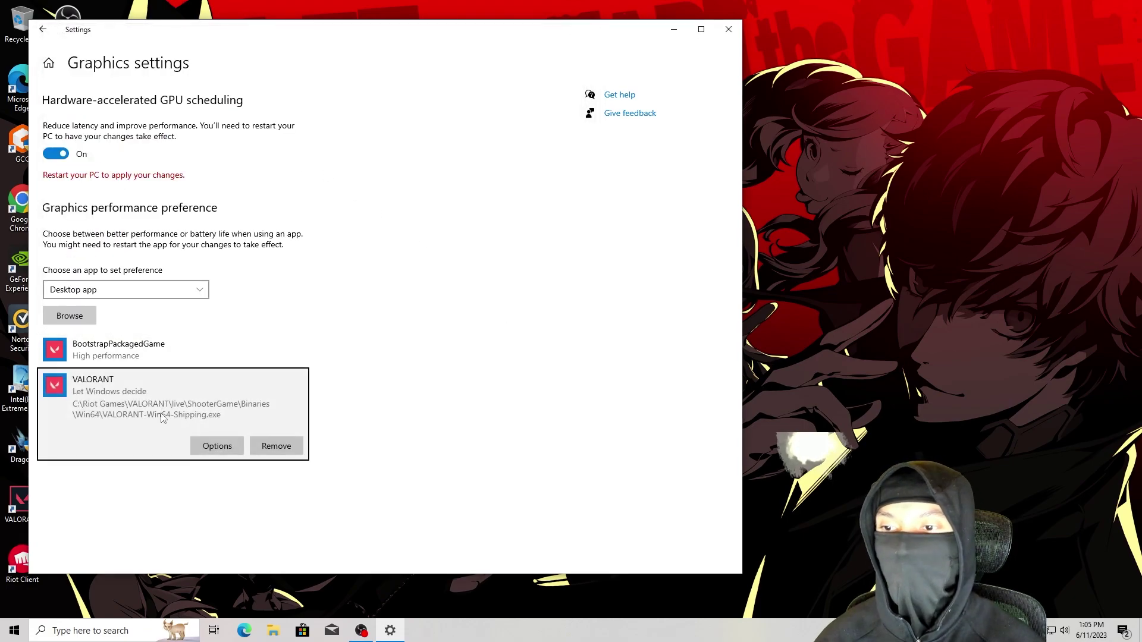
Save High performance for both the BootstrapPackagedGame and VALORANT entries, then close Settings
{"action": "left_click", "coordinate": [218, 360]}
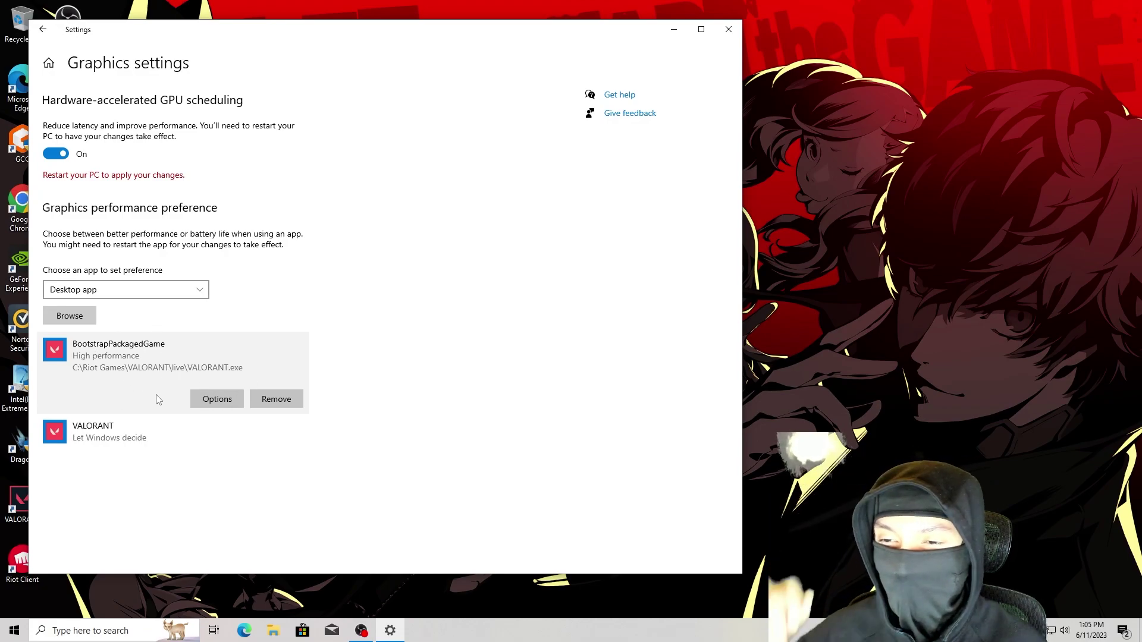
{"action": "left_click", "coordinate": [215, 402]}
{"action": "left_click", "coordinate": [329, 365]}
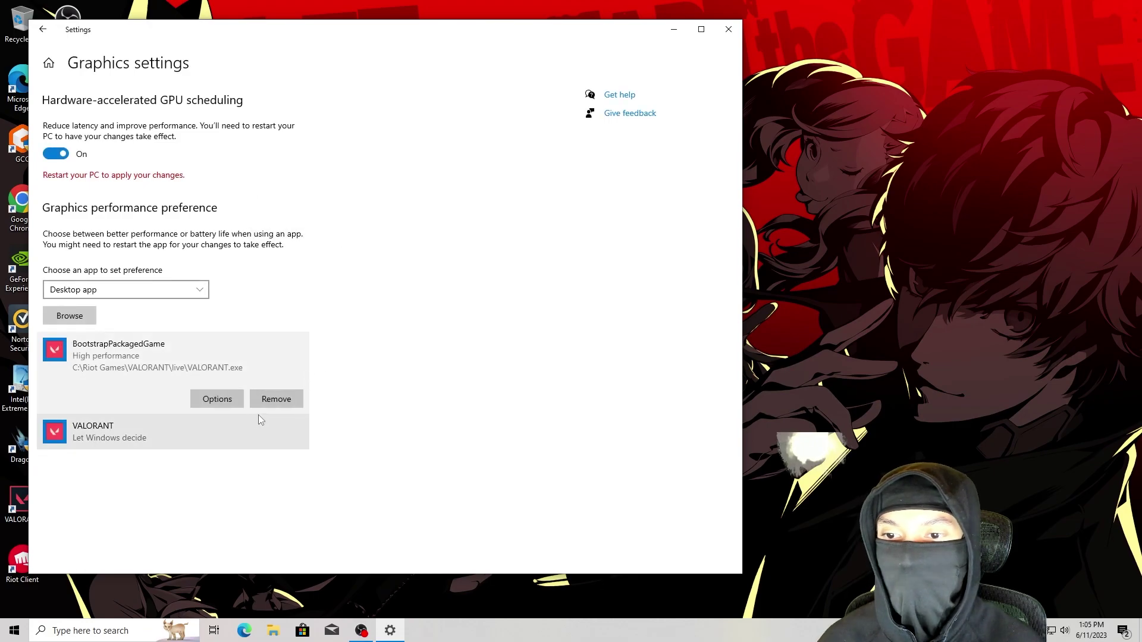
{"action": "left_click", "coordinate": [232, 434]}
{"action": "left_click", "coordinate": [218, 442]}
{"action": "left_click", "coordinate": [283, 324]}
{"action": "left_click", "coordinate": [326, 367]}
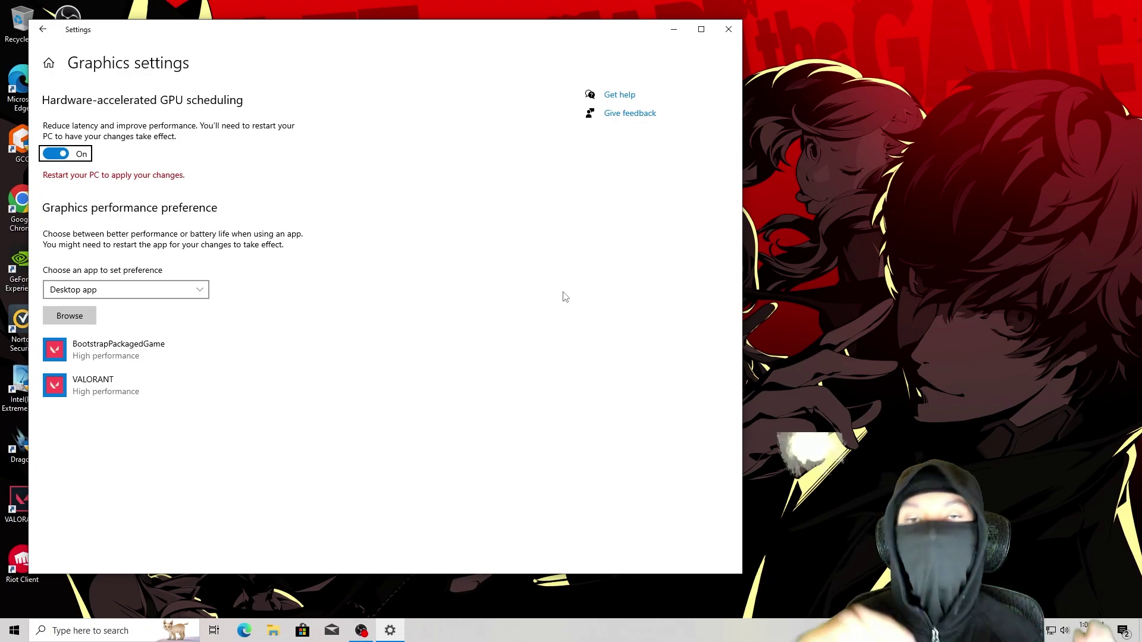
{"action": "left_click", "coordinate": [722, 26]}
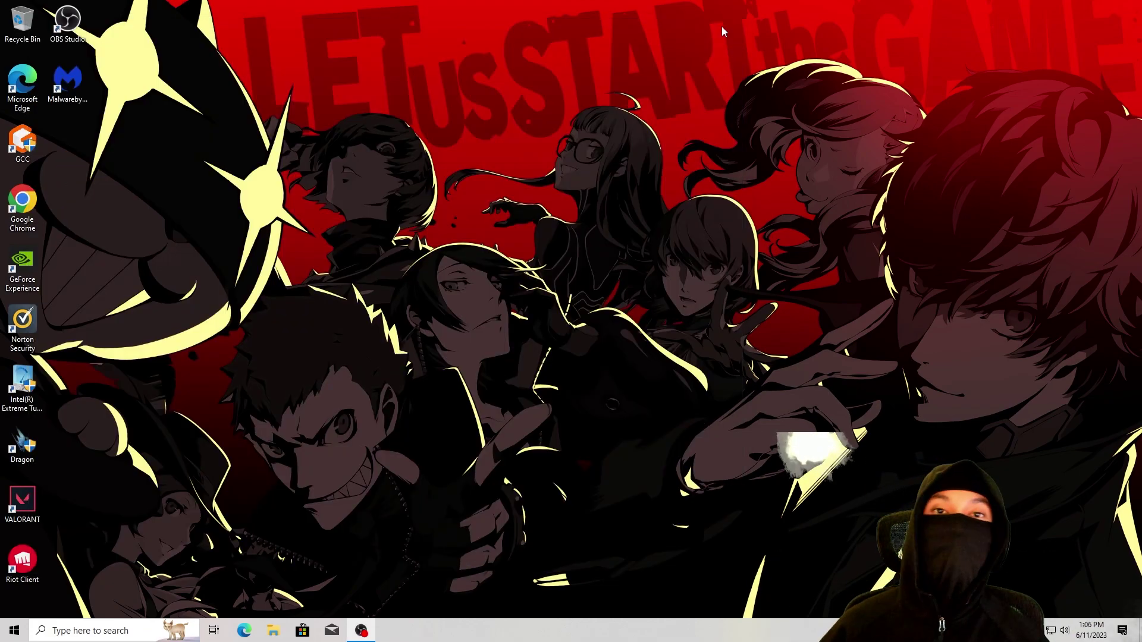
{"action": "left_click", "coordinate": [102, 632]}
{"action": "type", "text": "bat"}
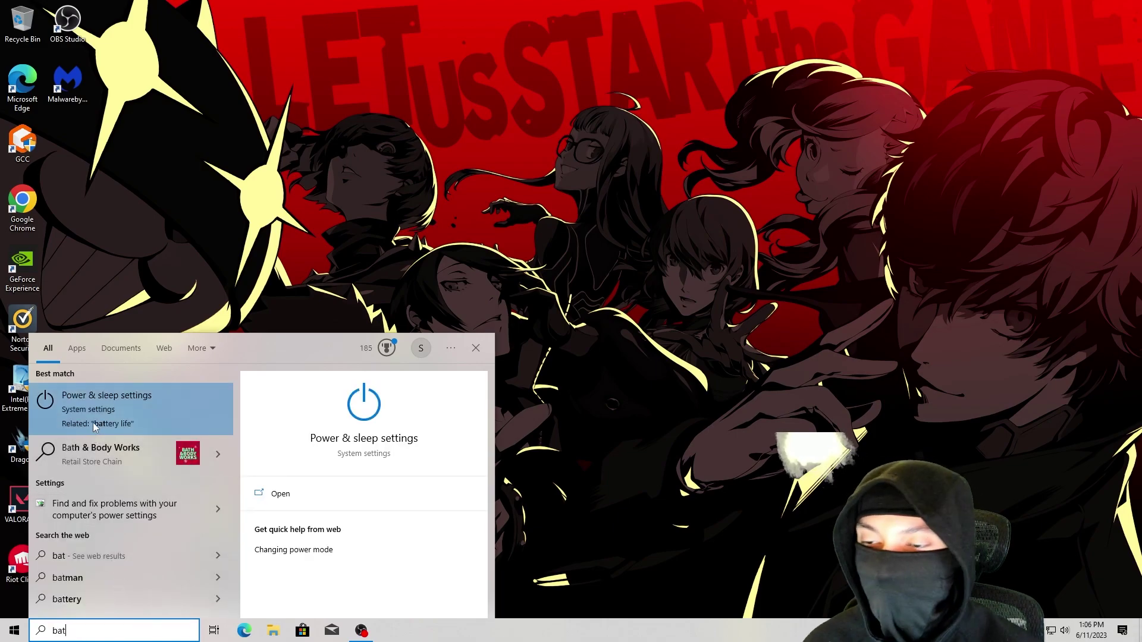
{"action": "left_click", "coordinate": [95, 425]}
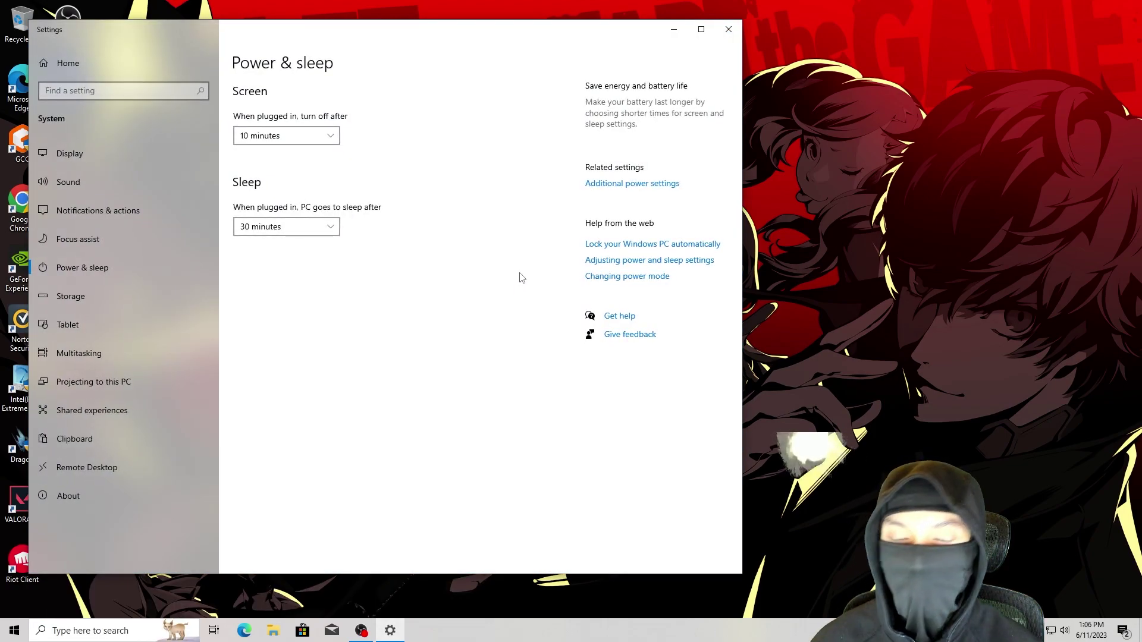
{"action": "left_click", "coordinate": [662, 185]}
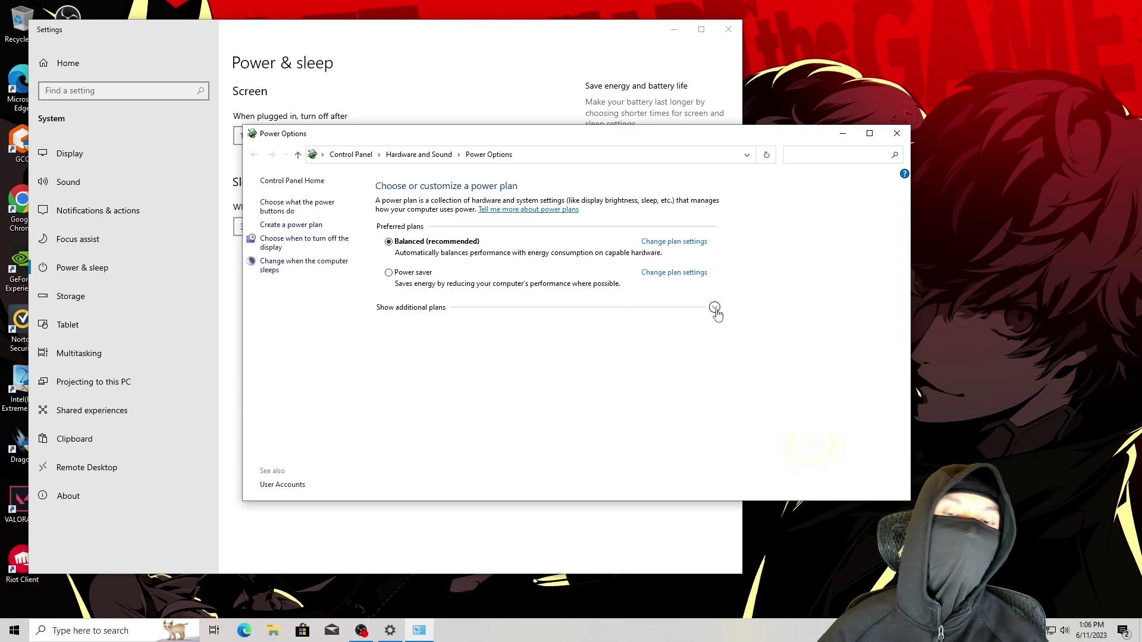
{"action": "left_click", "coordinate": [715, 309]}
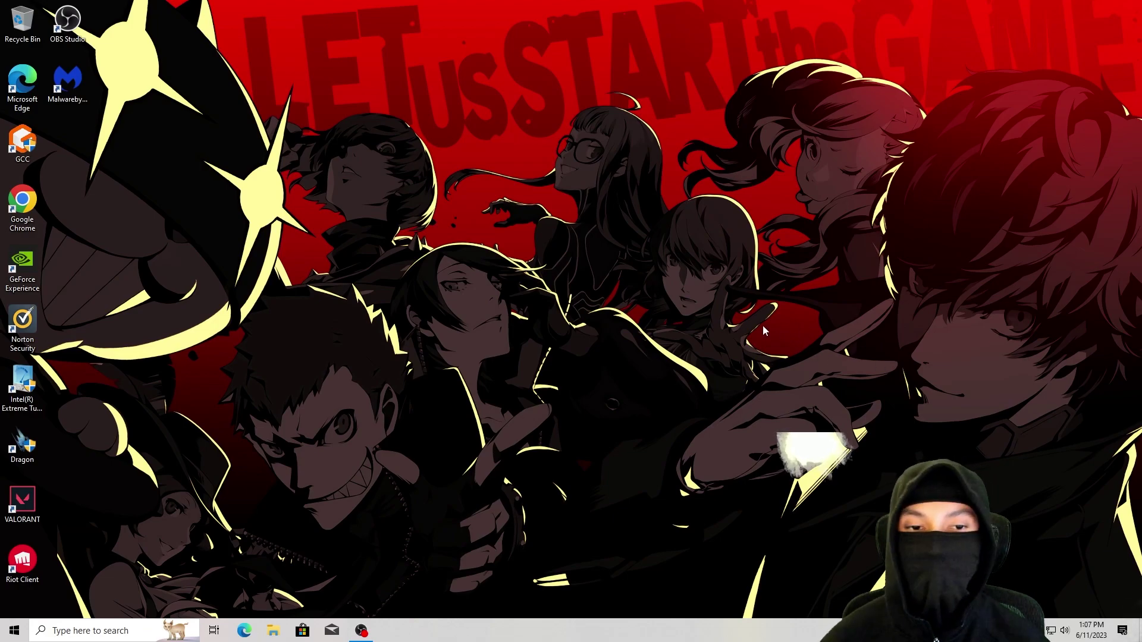
Apply 'Use my preference emphasizing' with the slider fully at Performance in NVIDIA Control Panel's image settings
{"action": "right_click", "coordinate": [684, 321]}
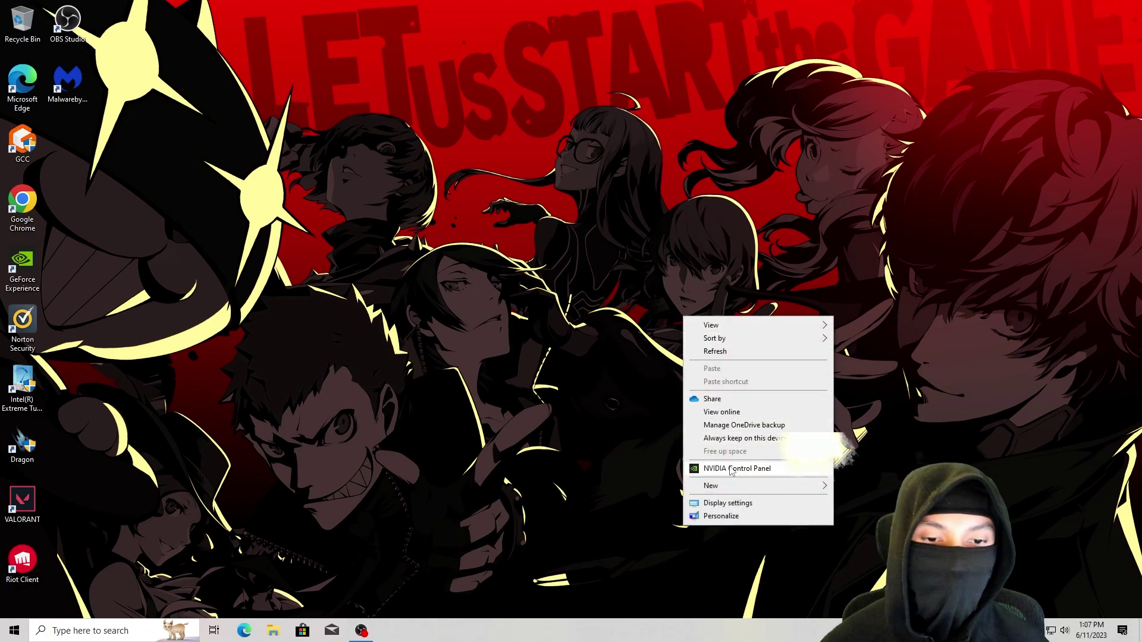
{"action": "left_click", "coordinate": [731, 468]}
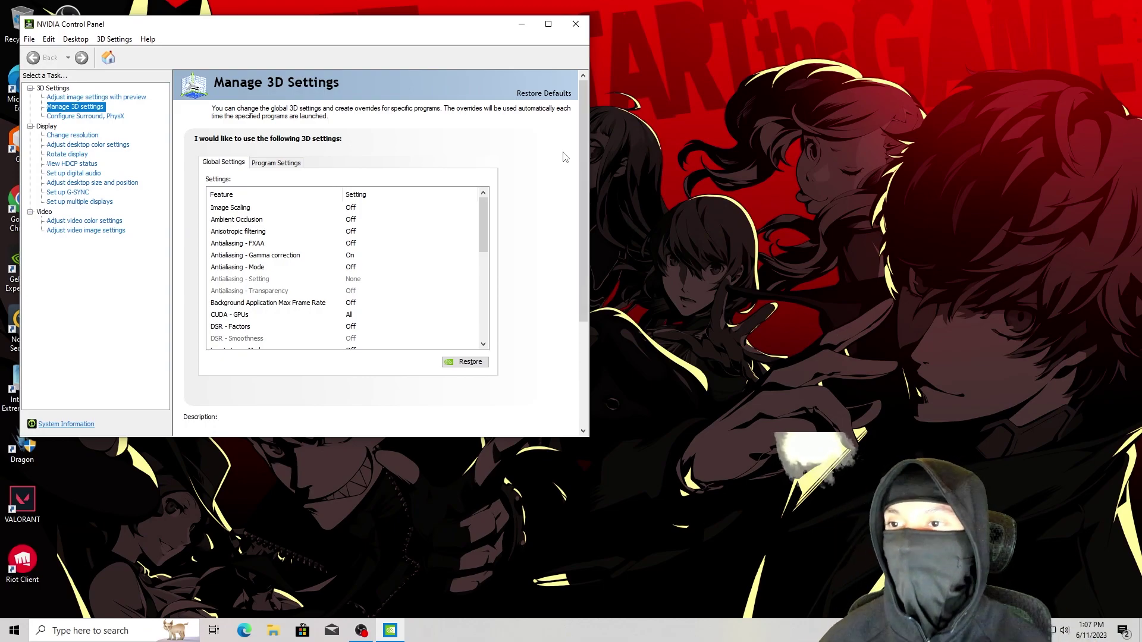
{"action": "left_click", "coordinate": [95, 98]}
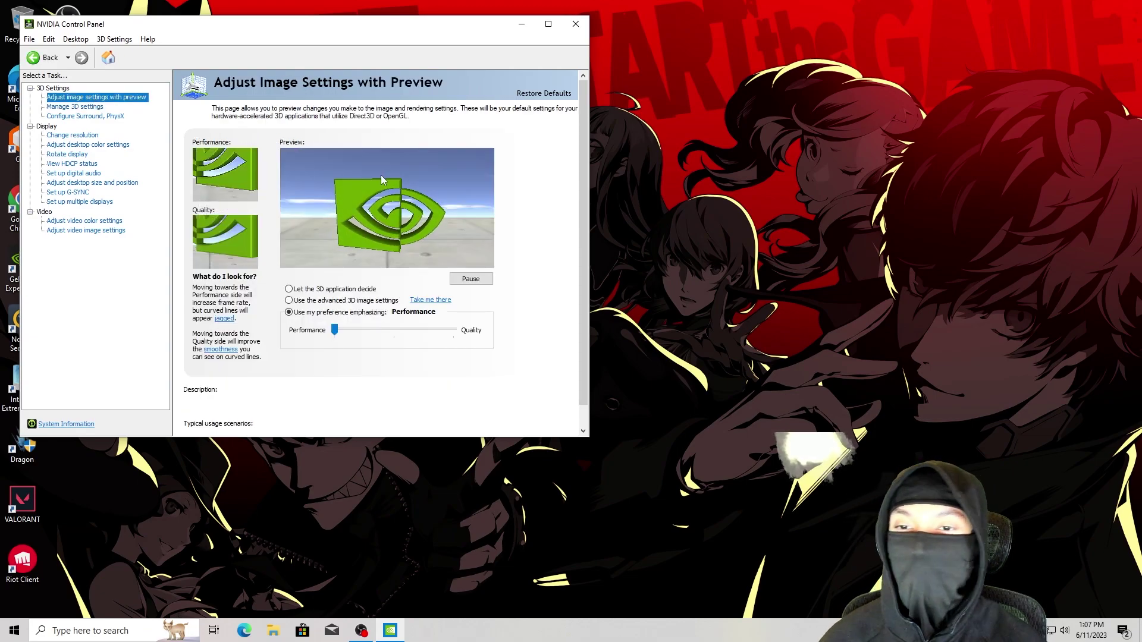
{"action": "left_click", "coordinate": [305, 314]}
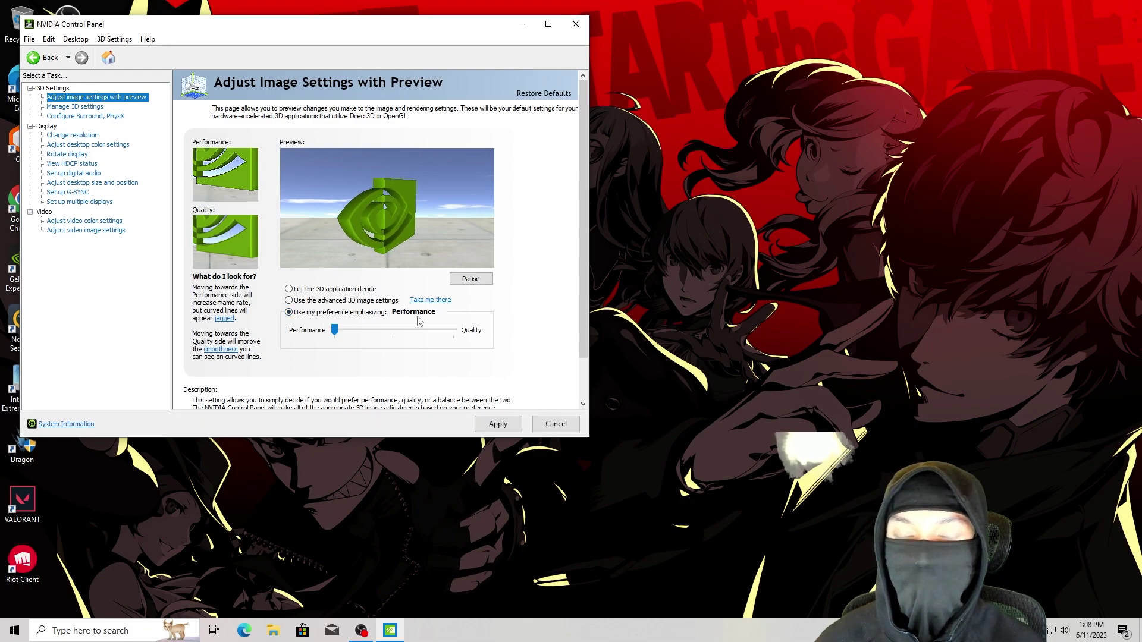
{"action": "left_click", "coordinate": [376, 332]}
{"action": "left_click", "coordinate": [376, 332]}
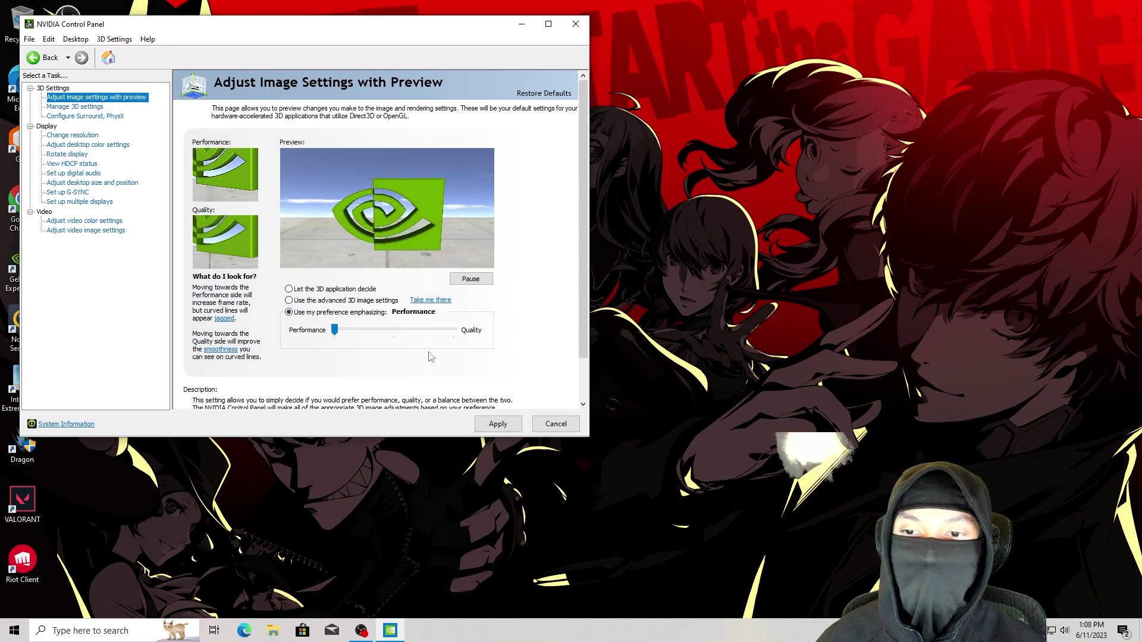
{"action": "left_click", "coordinate": [511, 418]}
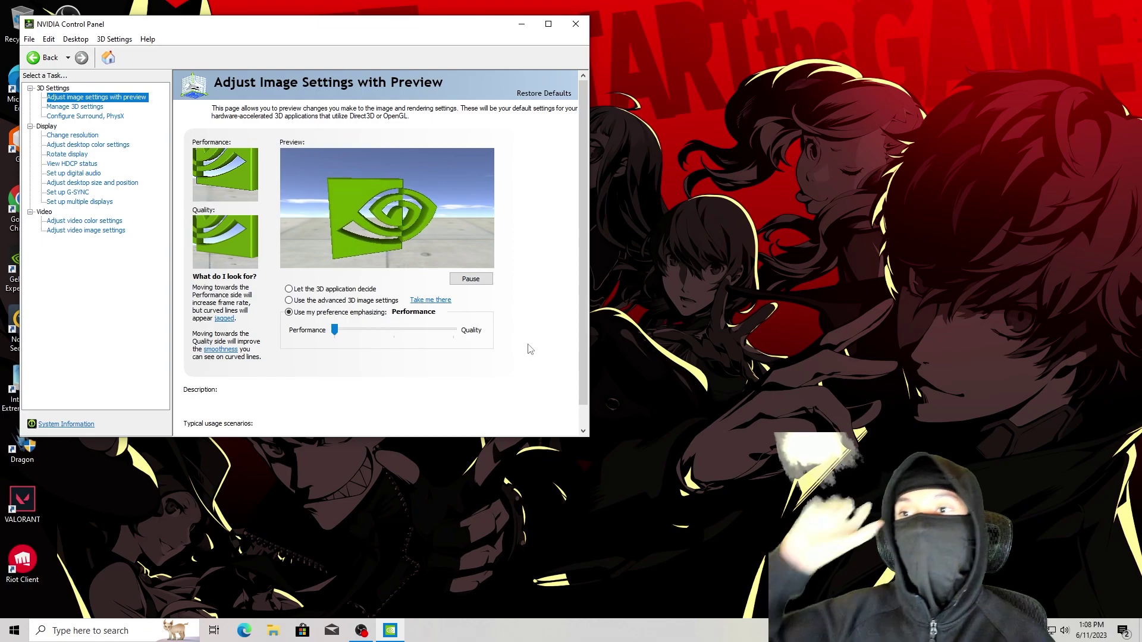
In Manage 3D Settings, set Low Latency Mode to Ultra
{"action": "left_click", "coordinate": [86, 107]}
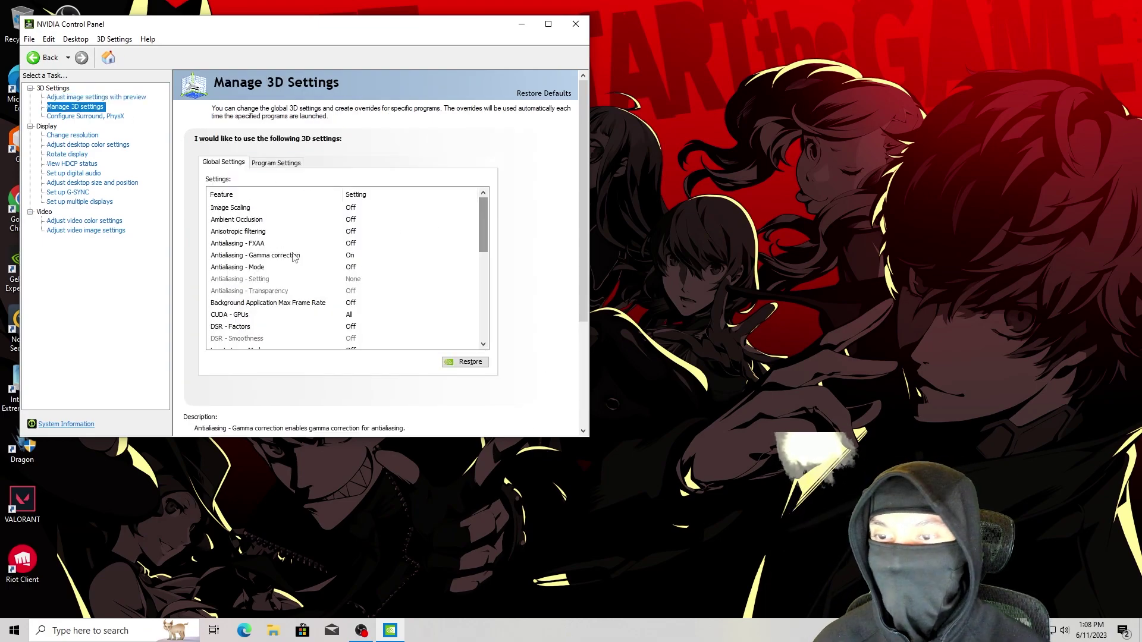
{"action": "scroll", "coordinate": [236, 254], "scroll_direction": "down", "scroll_amount": 1}
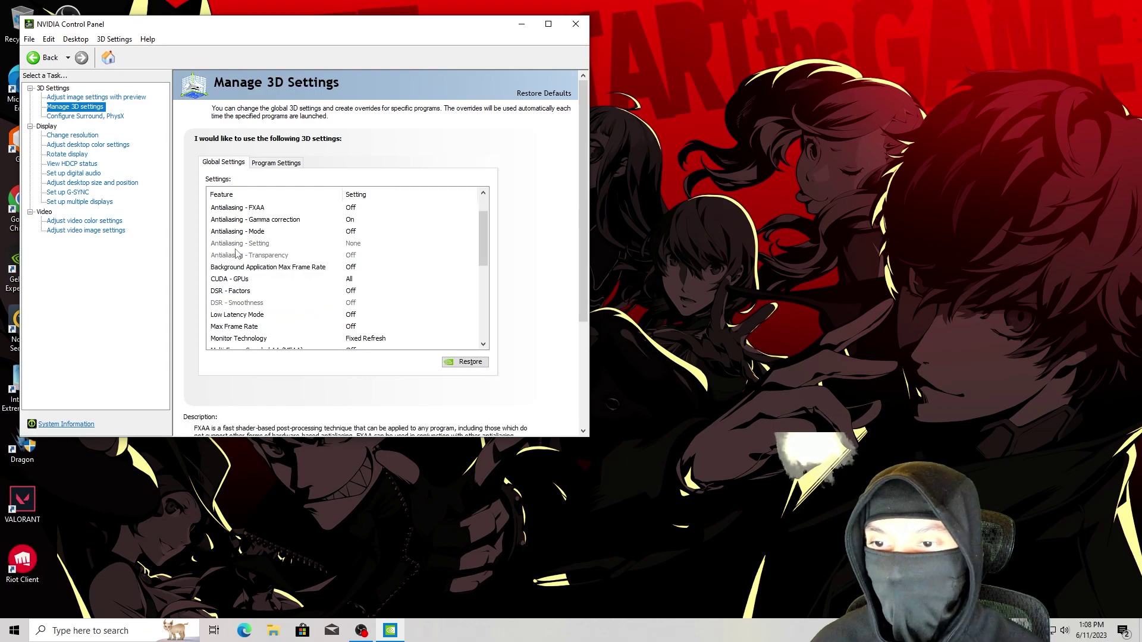
{"action": "scroll", "coordinate": [236, 254], "scroll_direction": "up", "scroll_amount": 1}
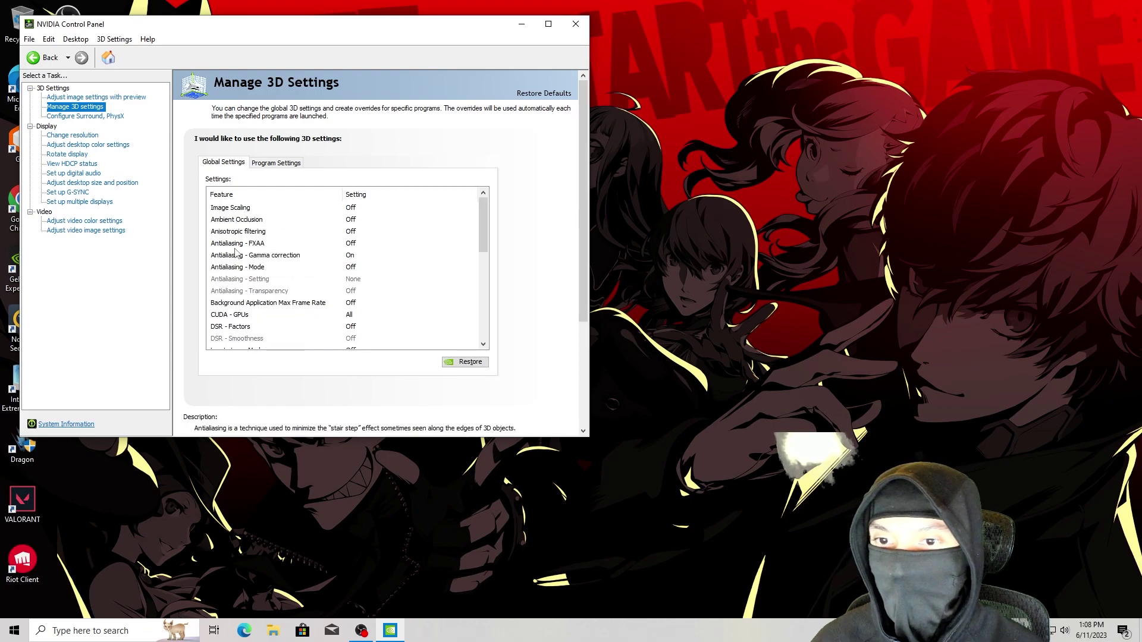
{"action": "scroll", "coordinate": [235, 255], "scroll_direction": "down", "scroll_amount": 3}
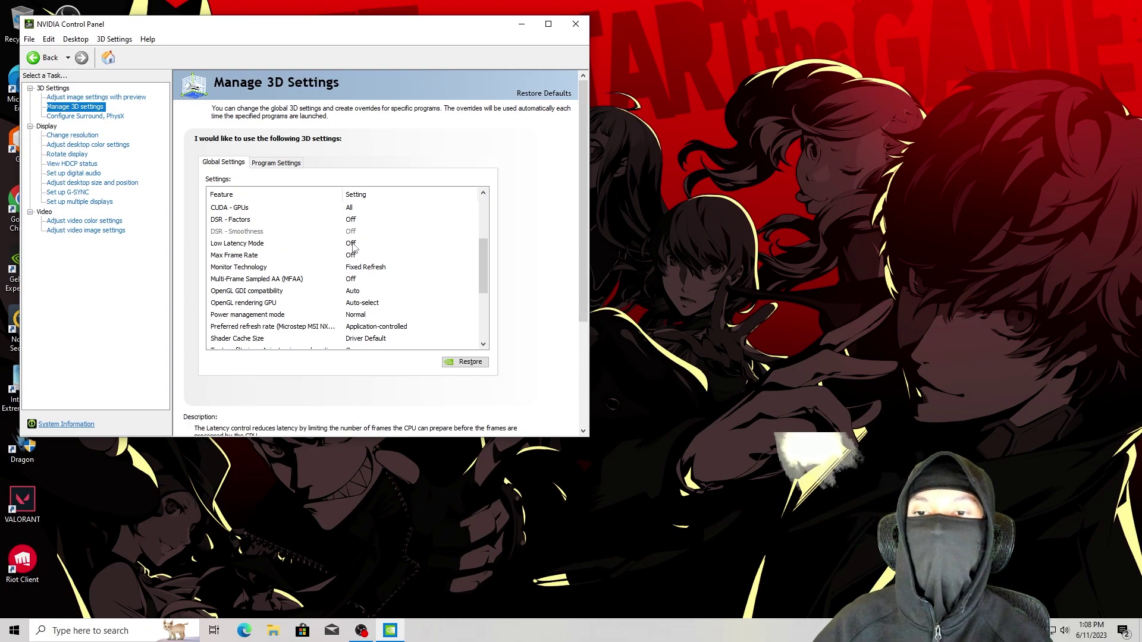
{"action": "left_click", "coordinate": [352, 245]}
{"action": "left_click", "coordinate": [353, 245]}
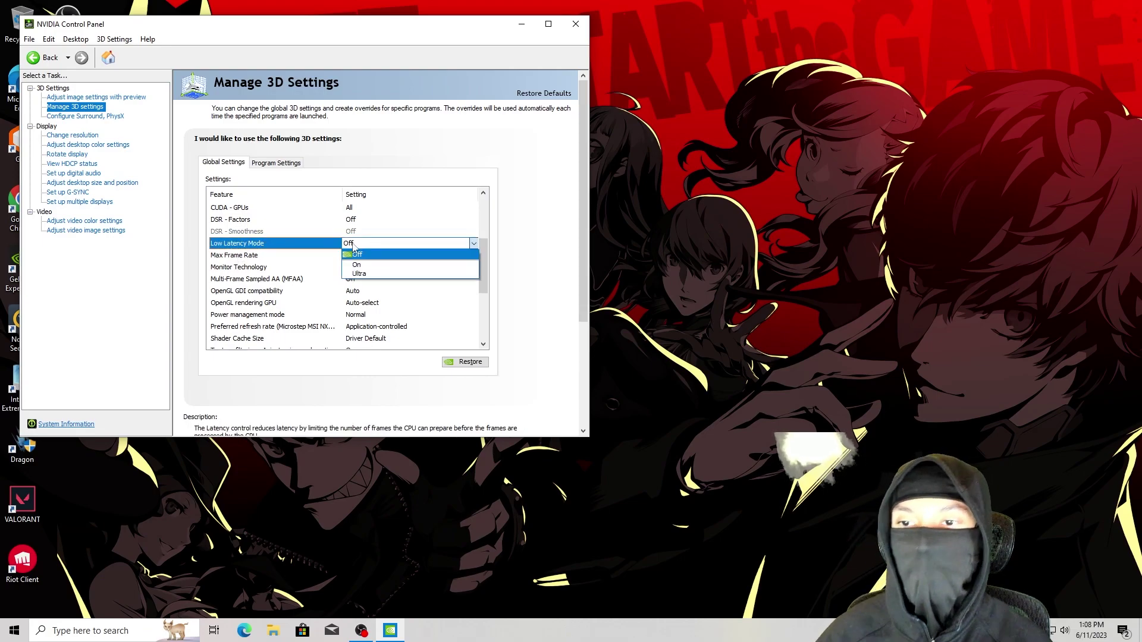
{"action": "left_click", "coordinate": [362, 275]}
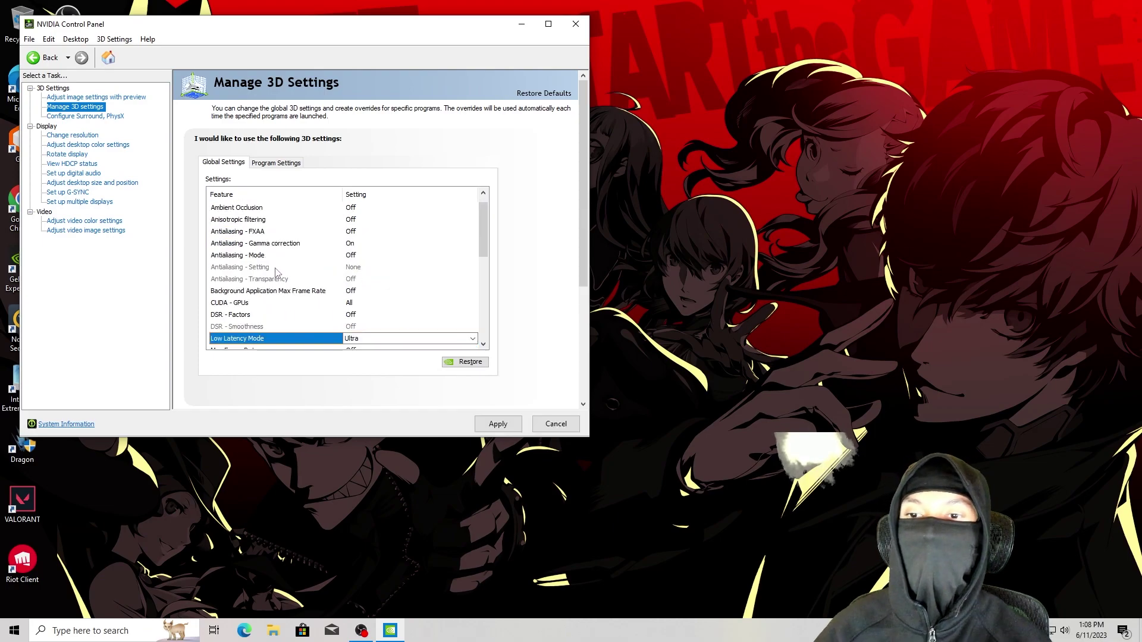
Set Power management mode to Prefer maximum performance
{"action": "scroll", "coordinate": [272, 275], "scroll_direction": "down", "scroll_amount": 2}
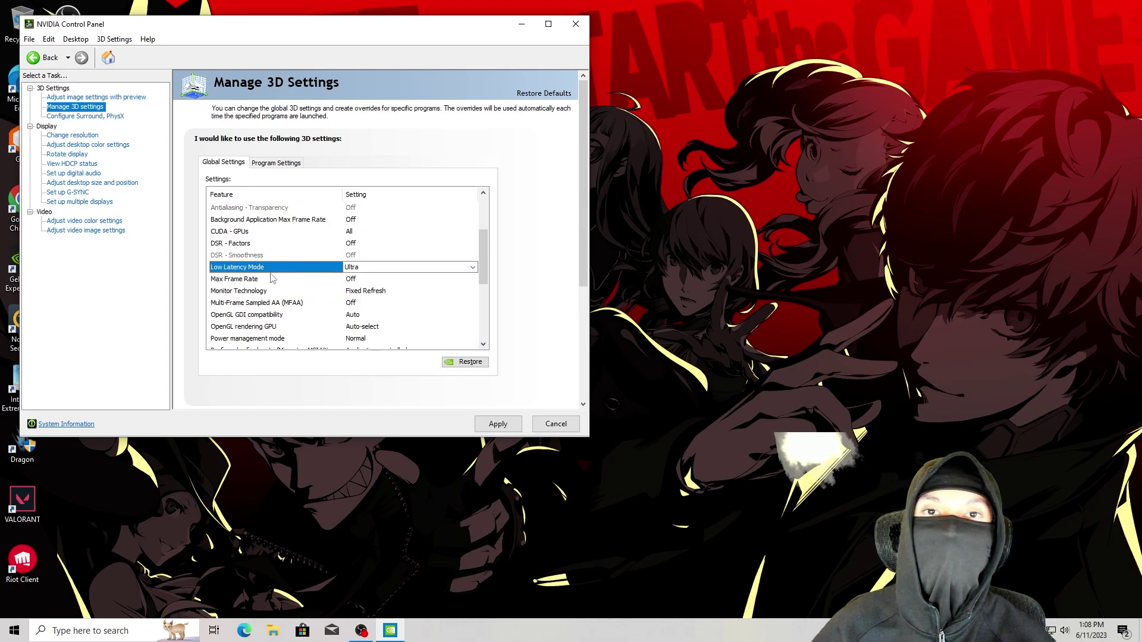
{"action": "scroll", "coordinate": [268, 280], "scroll_direction": "down", "scroll_amount": 1}
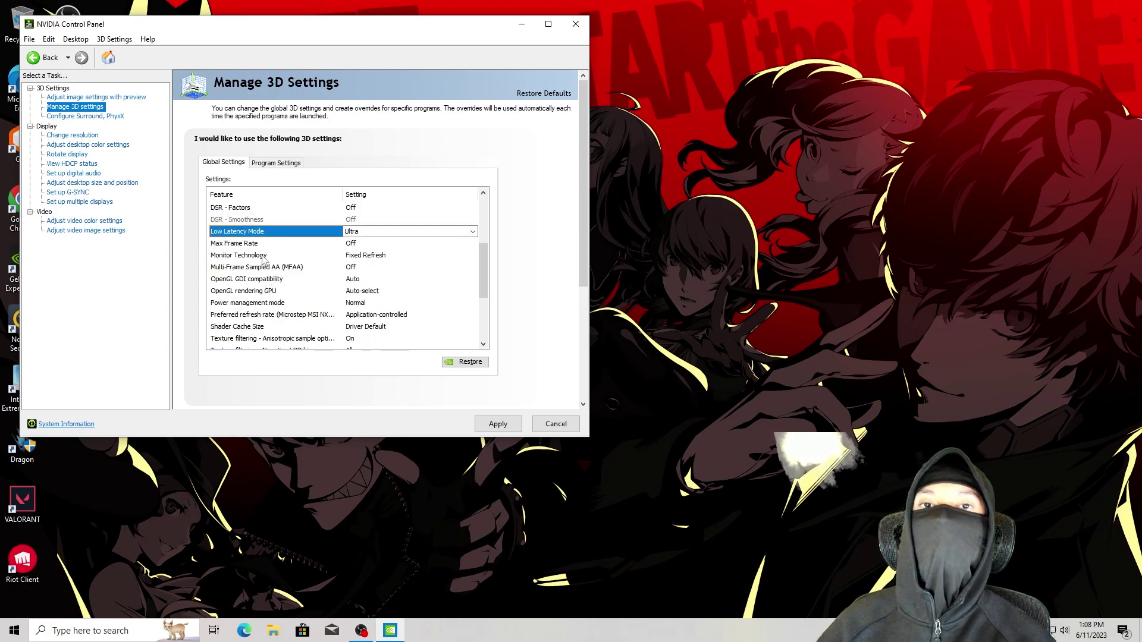
{"action": "scroll", "coordinate": [264, 266], "scroll_direction": "down", "scroll_amount": 1}
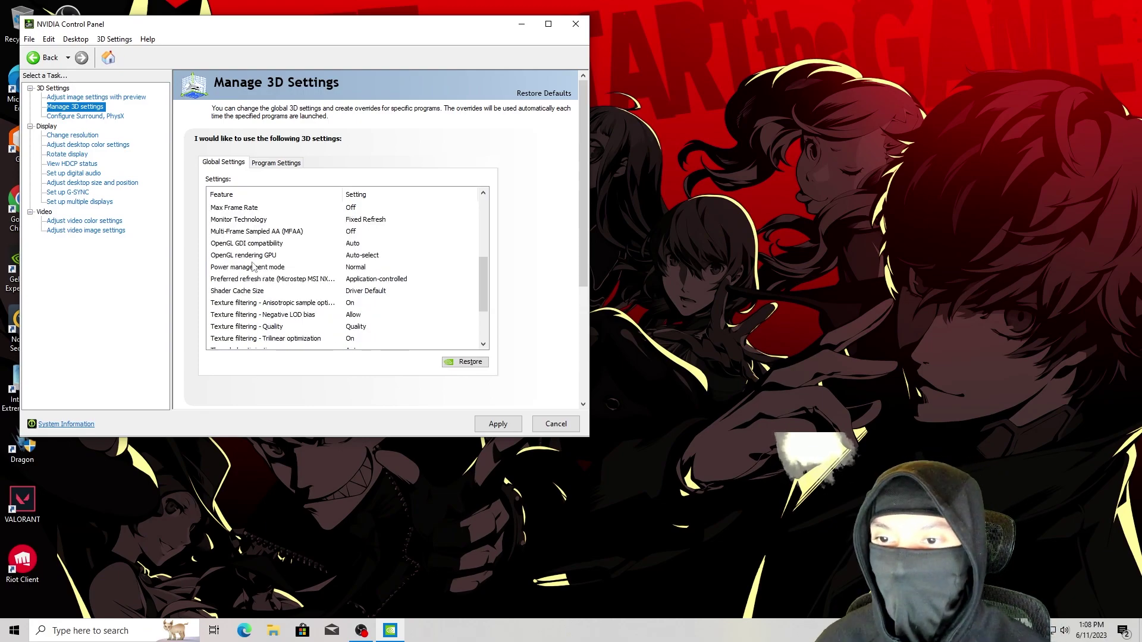
{"action": "left_click", "coordinate": [356, 268]}
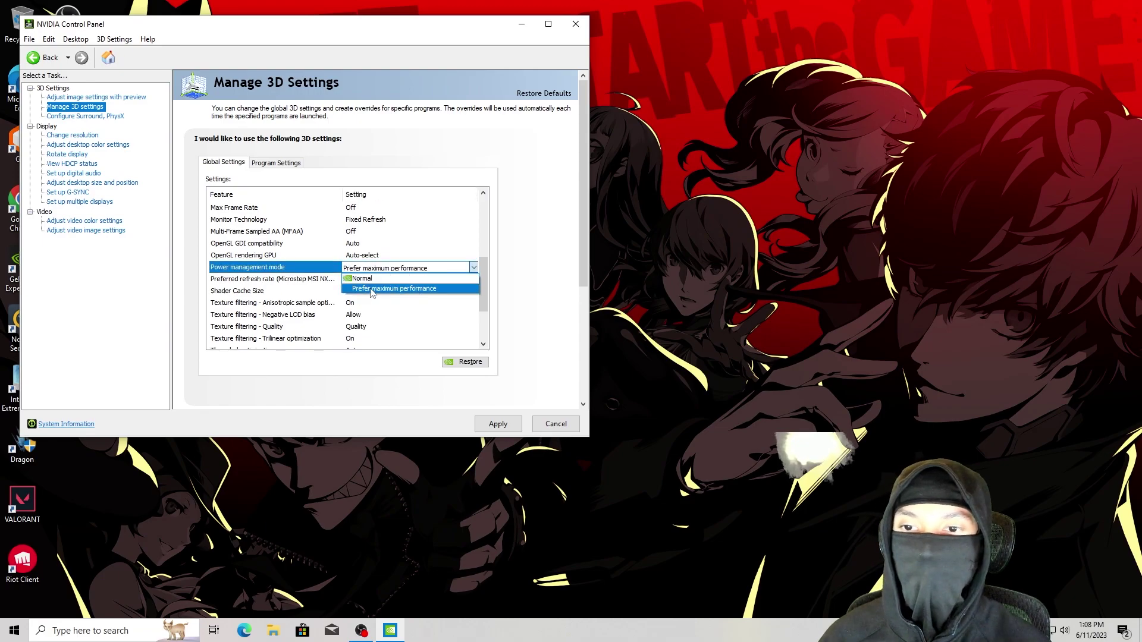
{"action": "left_click", "coordinate": [373, 291]}
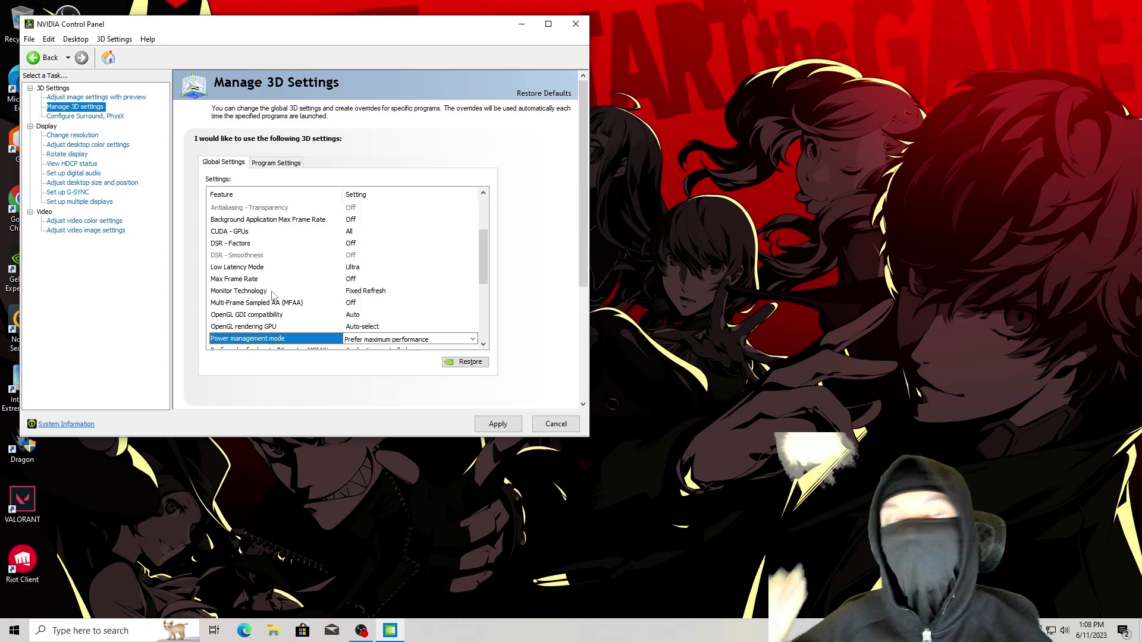
Set Texture filtering - Quality to High performance
{"action": "scroll", "coordinate": [277, 295], "scroll_direction": "down", "scroll_amount": 1}
{"action": "scroll", "coordinate": [275, 292], "scroll_direction": "down", "scroll_amount": 2}
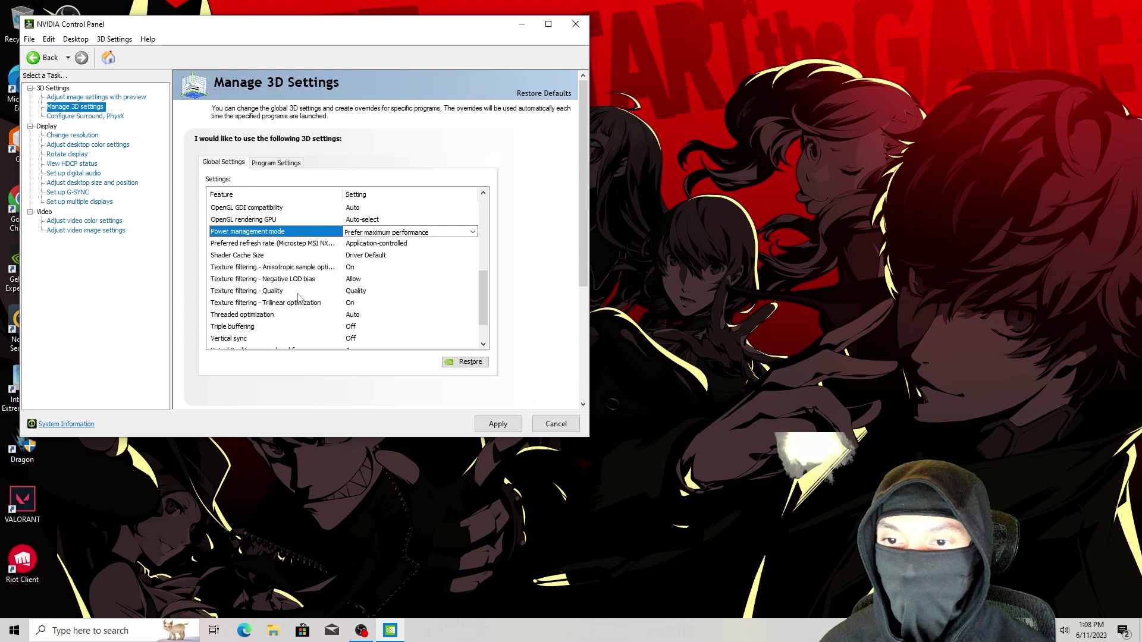
{"action": "left_click", "coordinate": [356, 292]}
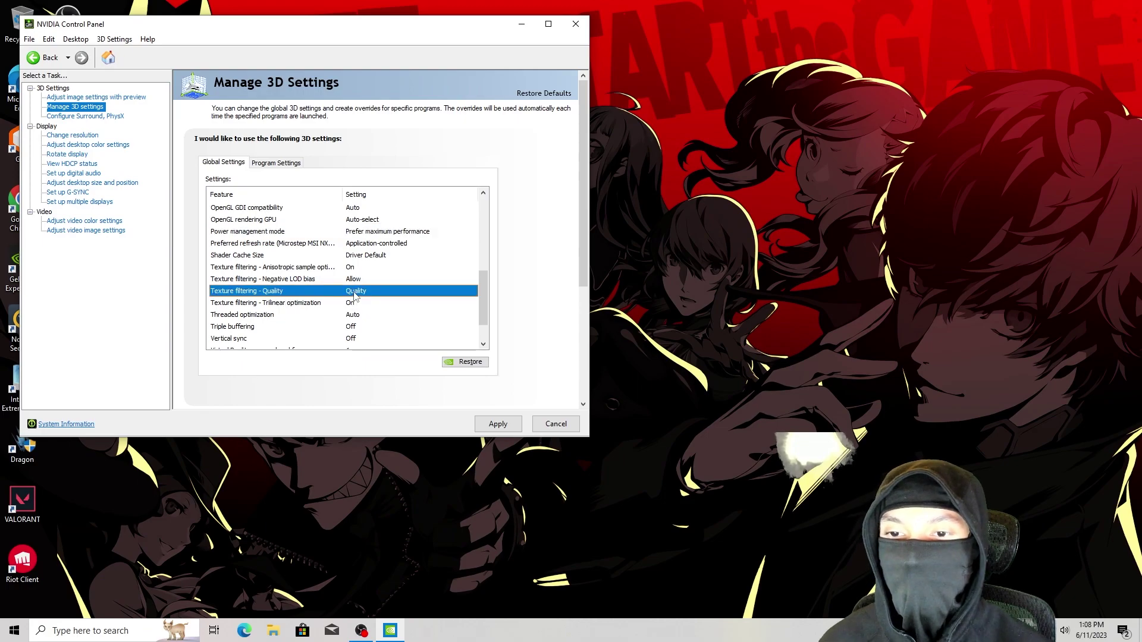
{"action": "left_click", "coordinate": [357, 292]}
{"action": "left_click", "coordinate": [360, 298]}
{"action": "left_click", "coordinate": [359, 291]}
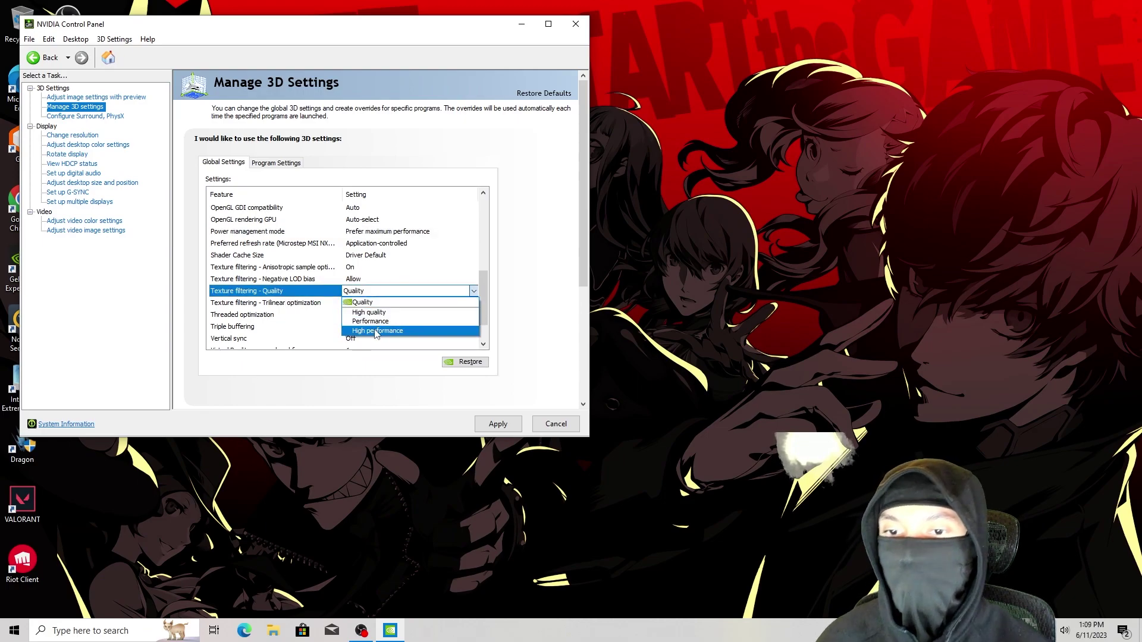
{"action": "left_click", "coordinate": [375, 329]}
{"action": "scroll", "coordinate": [324, 305], "scroll_direction": "up", "scroll_amount": 6}
{"action": "scroll", "coordinate": [324, 305], "scroll_direction": "down", "scroll_amount": 4}
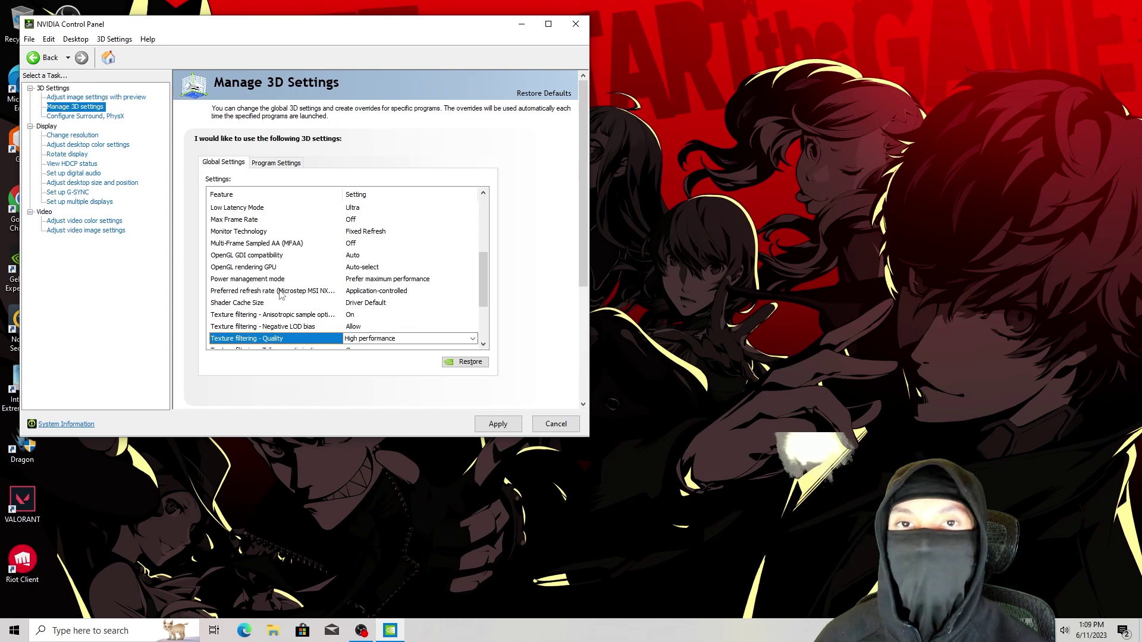
{"action": "scroll", "coordinate": [281, 295], "scroll_direction": "down", "scroll_amount": 3}
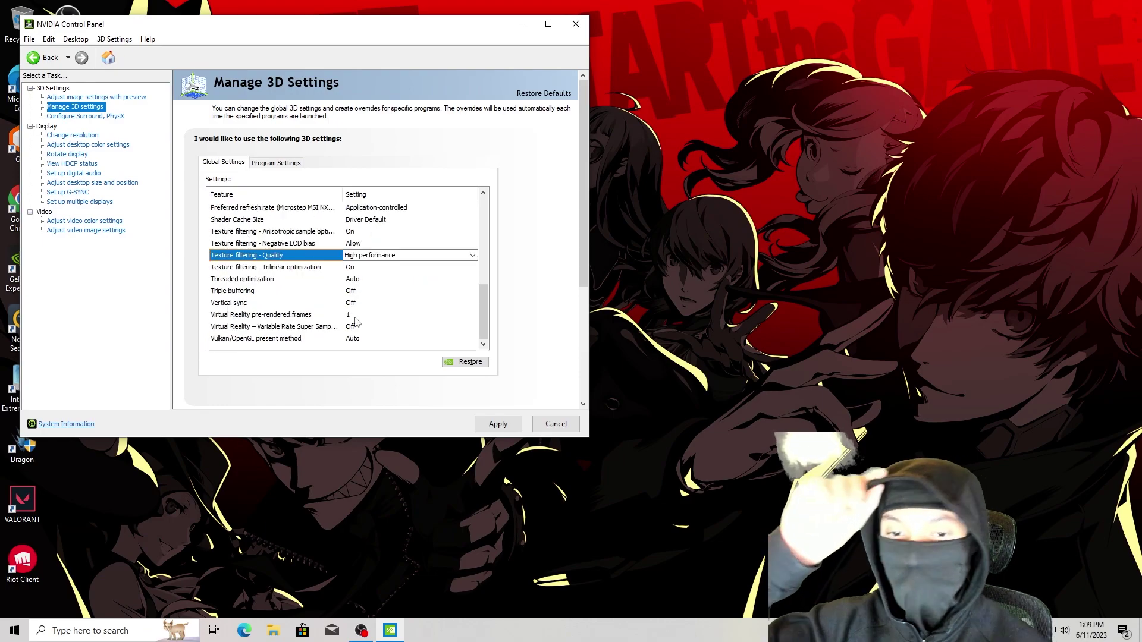
On the Change resolution page, confirm the refresh rate stays at 360Hz
{"action": "left_click", "coordinate": [90, 135]}
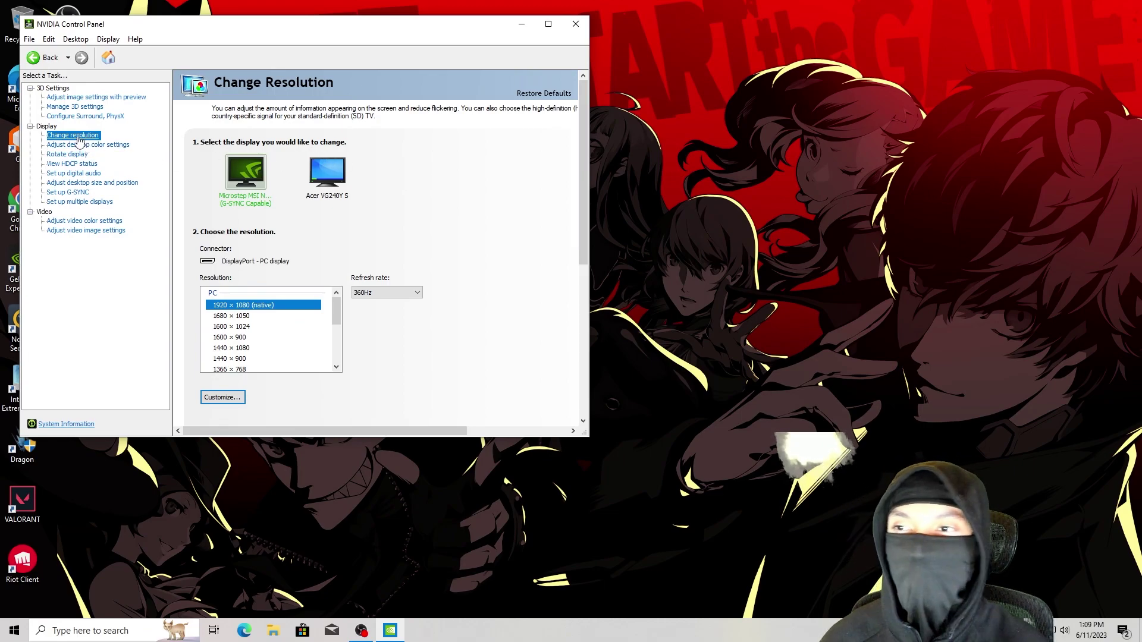
{"action": "left_click", "coordinate": [417, 293]}
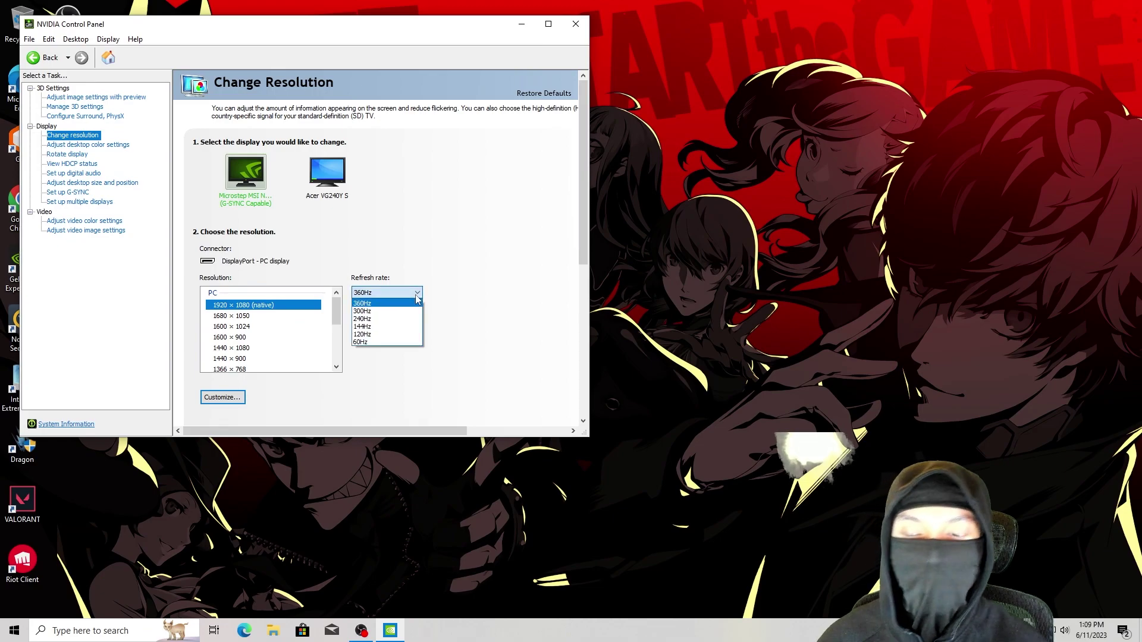
{"action": "left_click", "coordinate": [526, 256]}
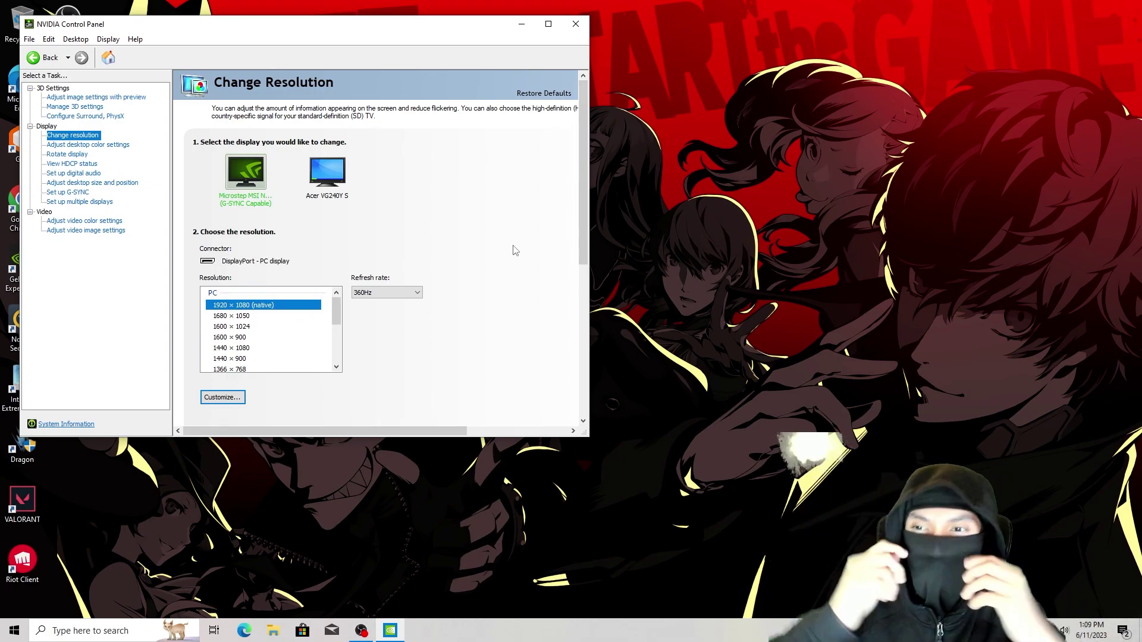
{"action": "scroll", "coordinate": [515, 243], "scroll_direction": "down", "scroll_amount": 3}
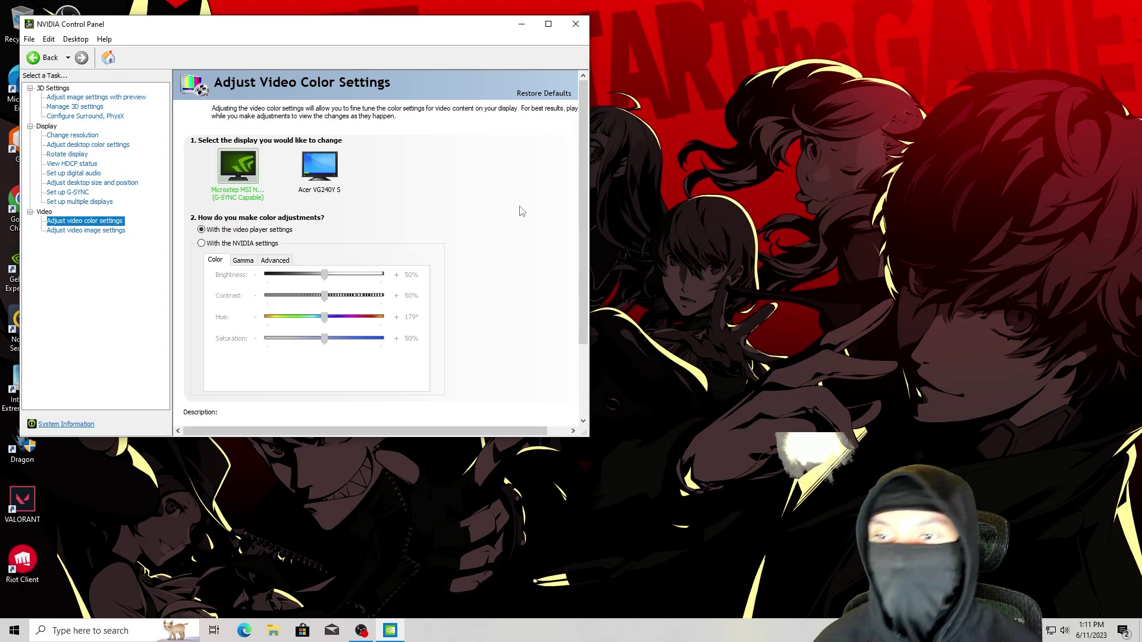
Use NVIDIA video colour settings with Full (0-255) dynamic range, keep the change, and close the panel
{"action": "left_click", "coordinate": [202, 244]}
{"action": "left_click", "coordinate": [249, 263]}
{"action": "left_click", "coordinate": [271, 263]}
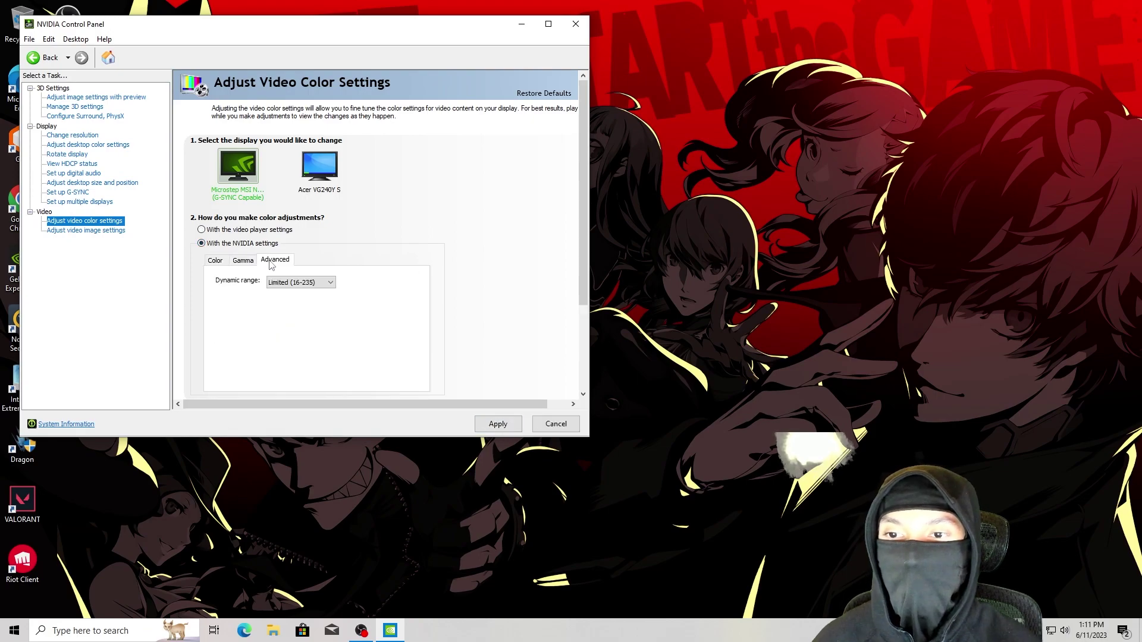
{"action": "left_click", "coordinate": [300, 282]}
{"action": "left_click", "coordinate": [298, 298]}
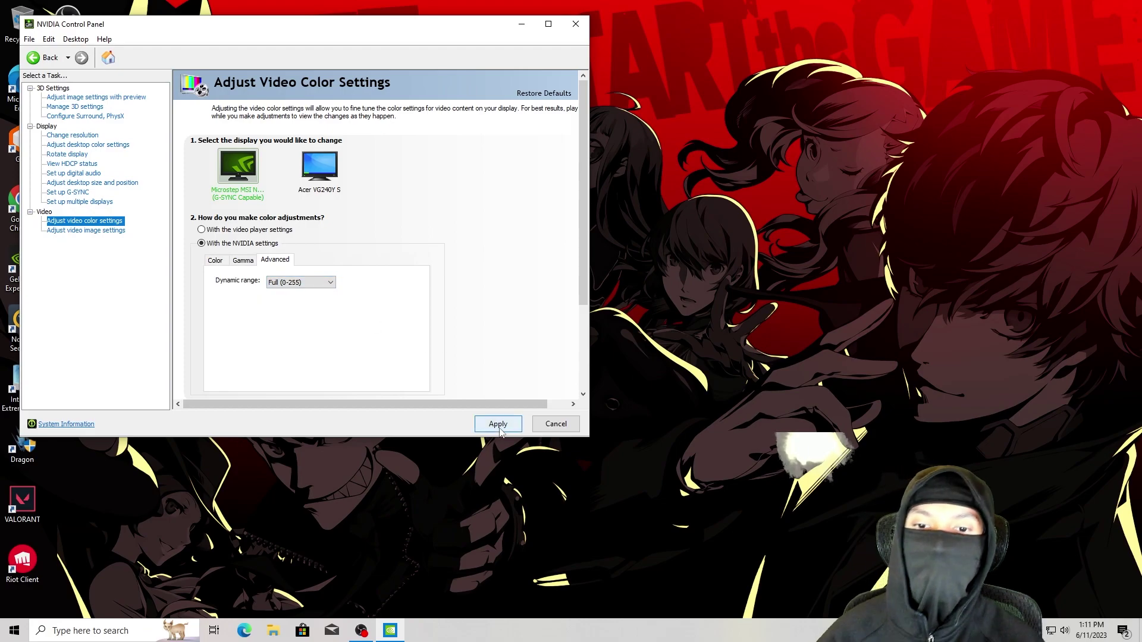
{"action": "left_click", "coordinate": [497, 424]}
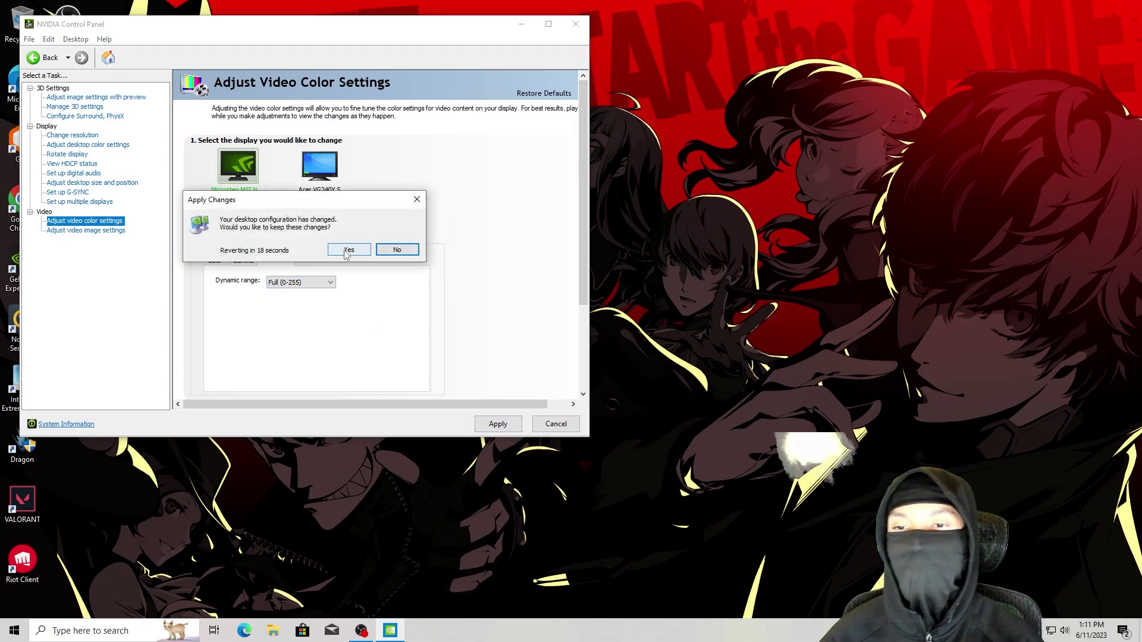
{"action": "left_click", "coordinate": [348, 250]}
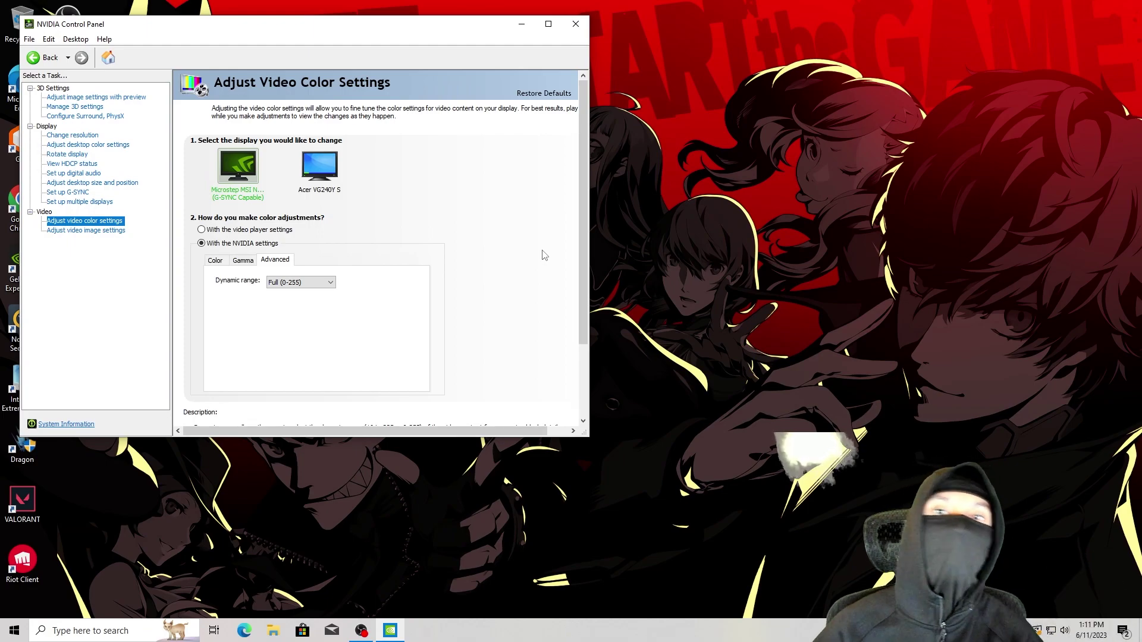
{"action": "key", "text": "alt+F4"}
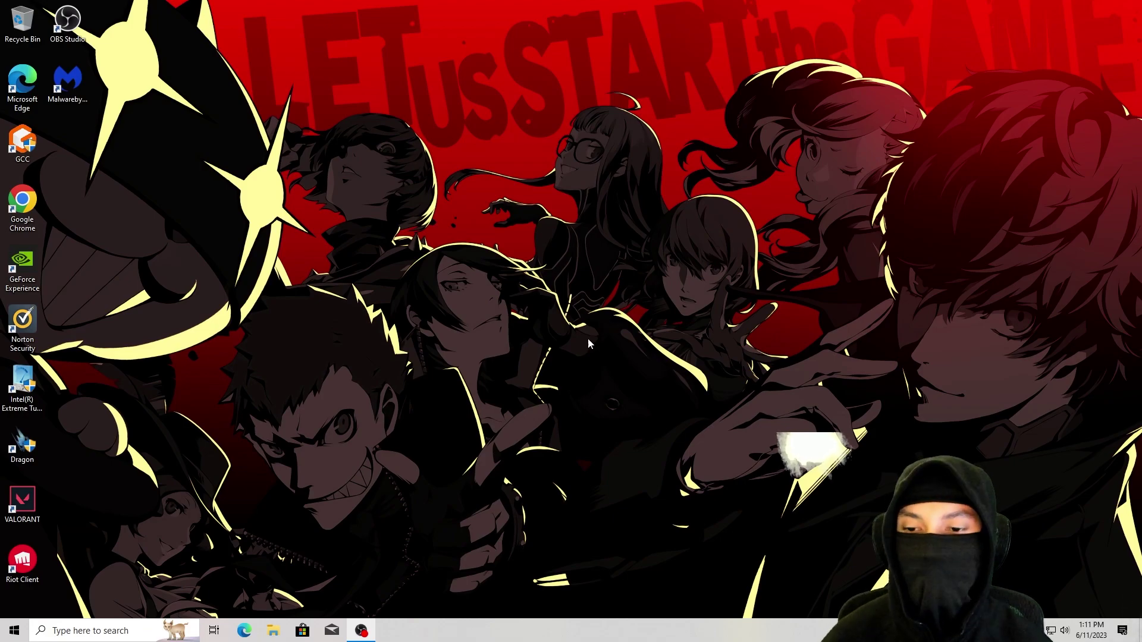
Browse File Explorer to C:\Riot Games\VALORANT\live
{"action": "left_click", "coordinate": [273, 631]}
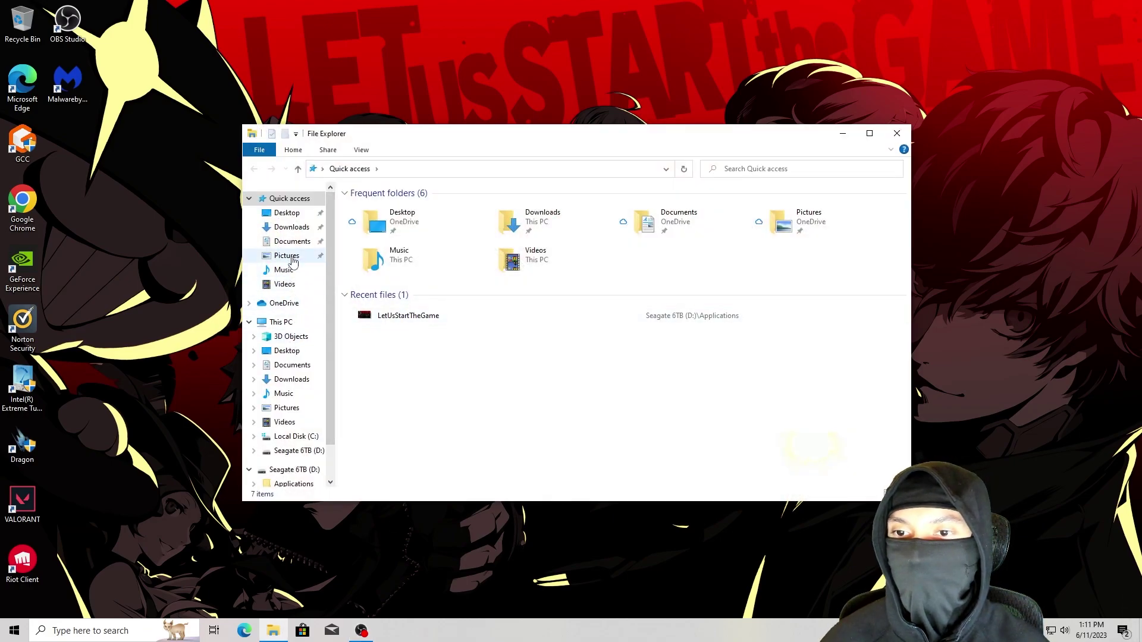
{"action": "left_click", "coordinate": [294, 437]}
{"action": "double_click", "coordinate": [379, 256]}
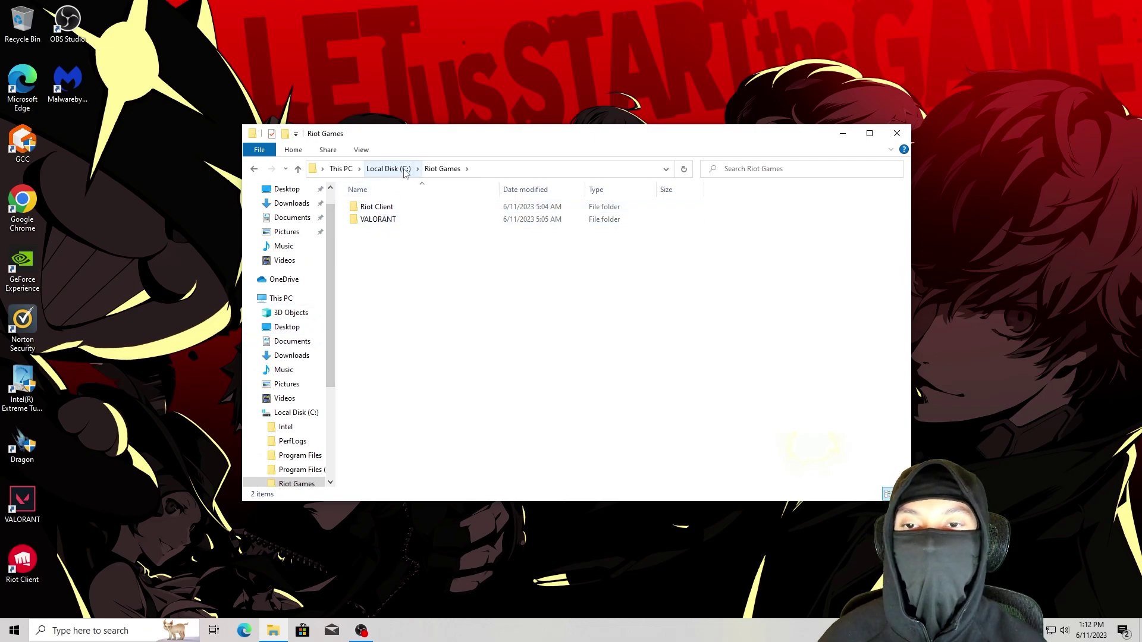
{"action": "double_click", "coordinate": [397, 220]}
{"action": "double_click", "coordinate": [387, 208]}
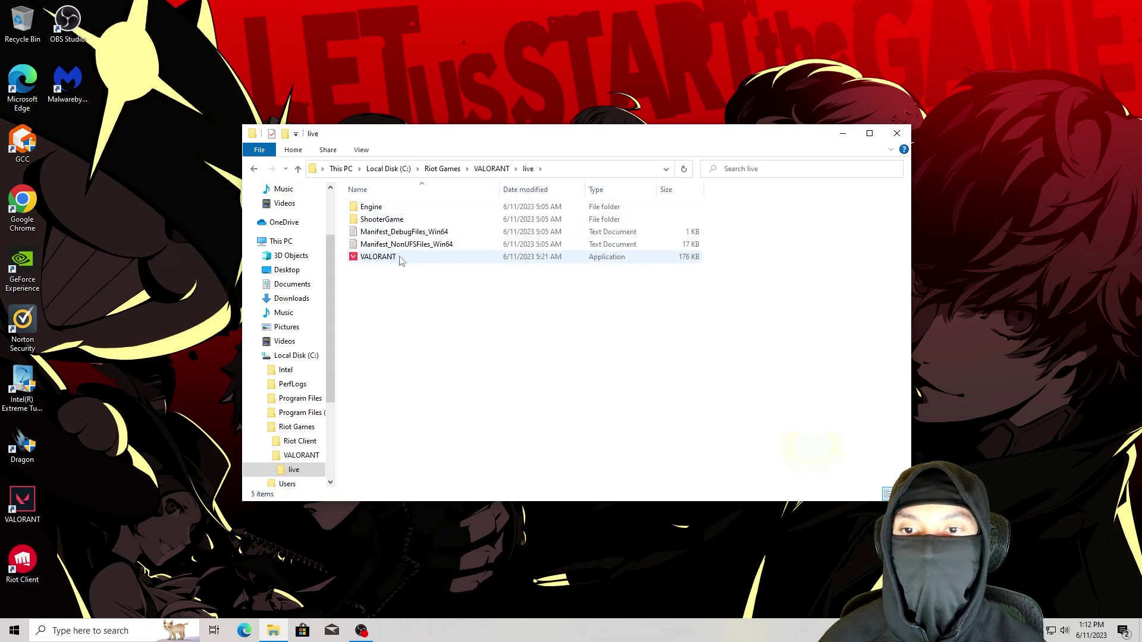
{"action": "left_click", "coordinate": [473, 357]}
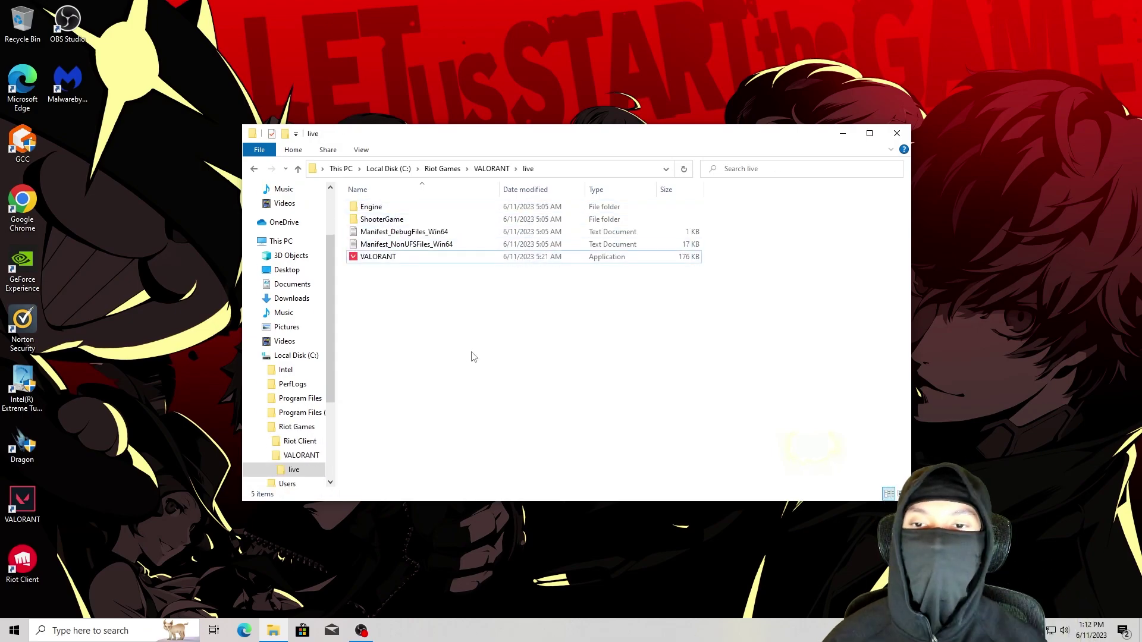
Disable fullscreen optimizations in the VALORANT app's Compatibility properties
{"action": "right_click", "coordinate": [394, 261]}
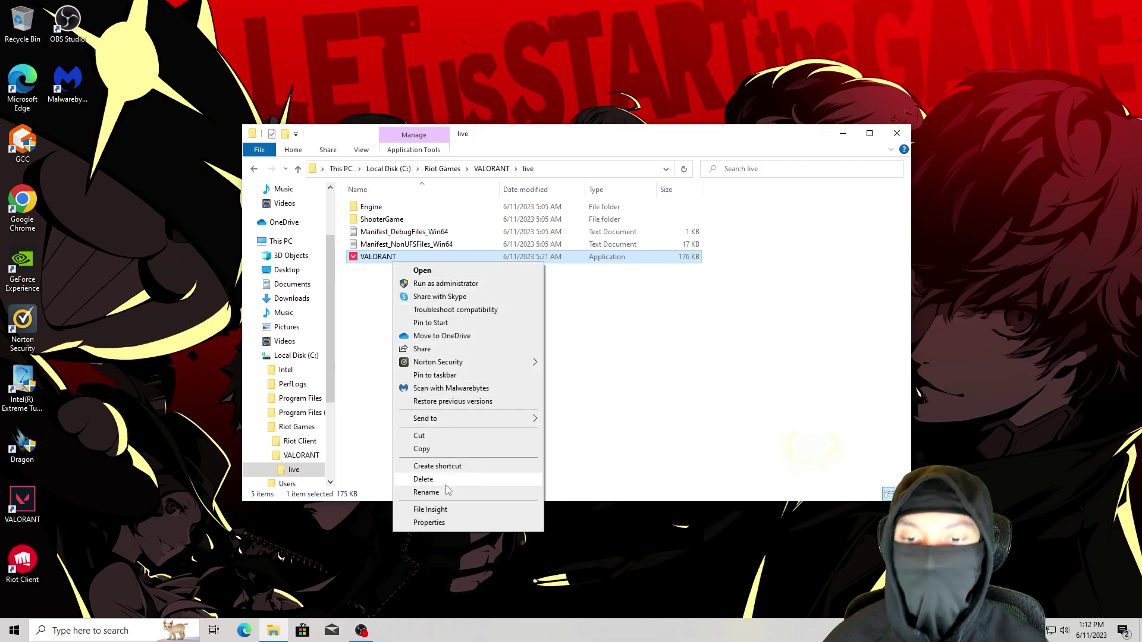
{"action": "left_click", "coordinate": [437, 522]}
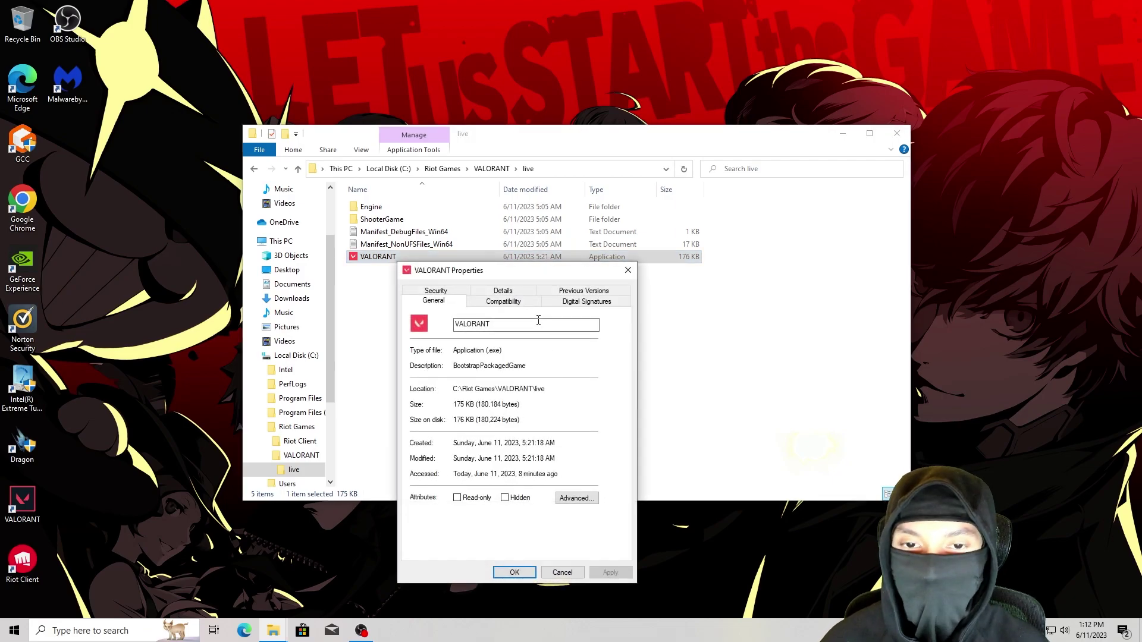
{"action": "left_click", "coordinate": [520, 304]}
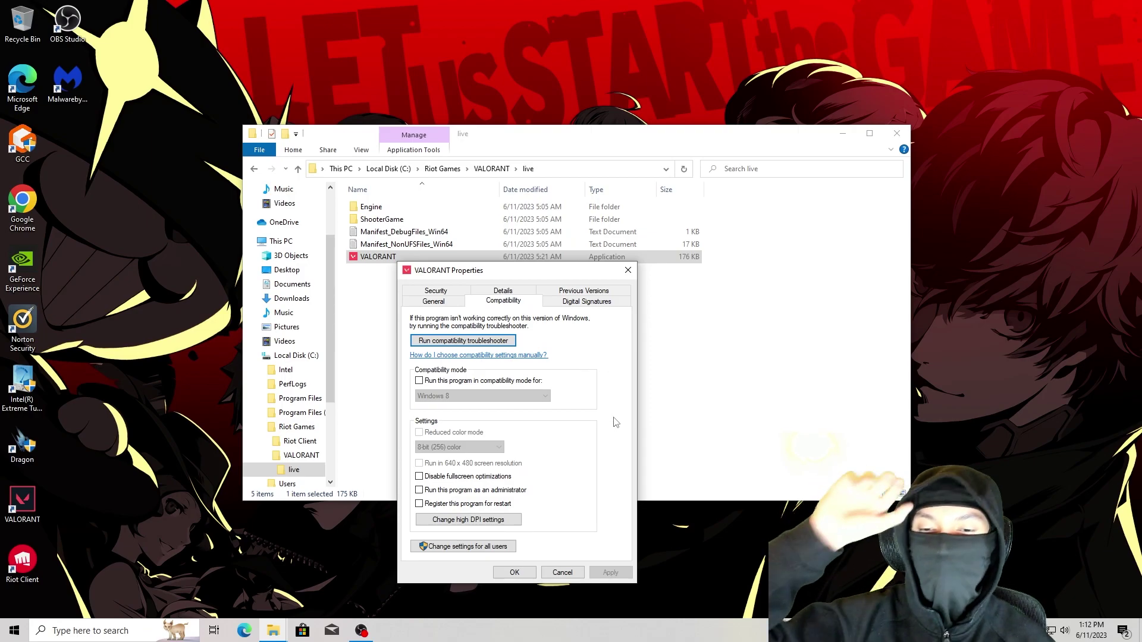
{"action": "left_click", "coordinate": [422, 478]}
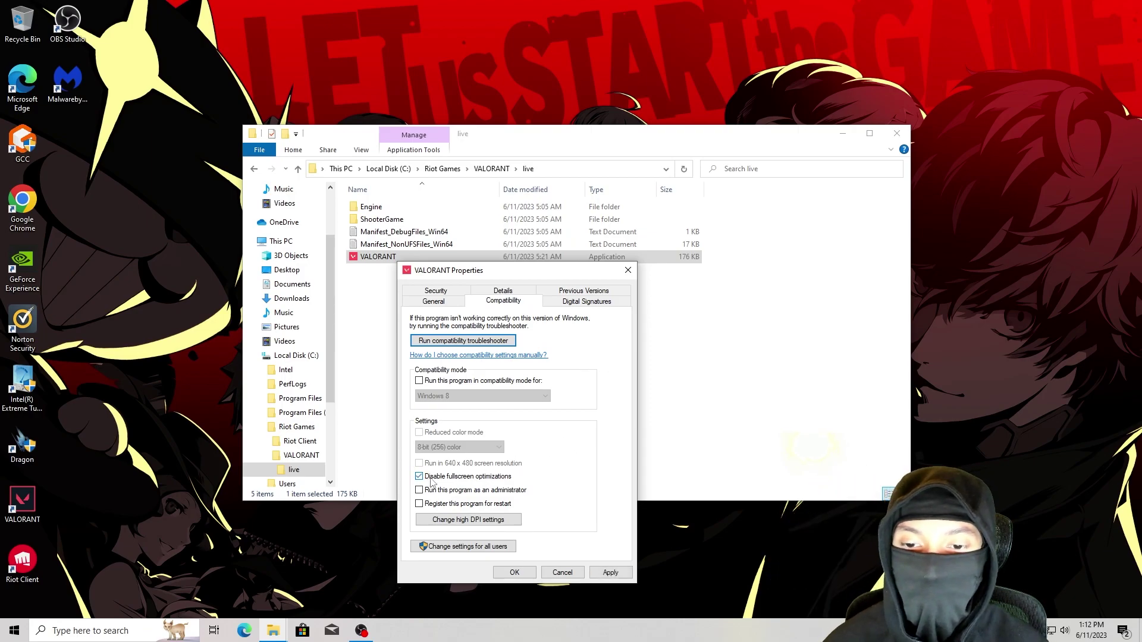
Set high DPI scaling override to Application for VALORANT, then apply and save the properties
{"action": "left_click", "coordinate": [459, 525]}
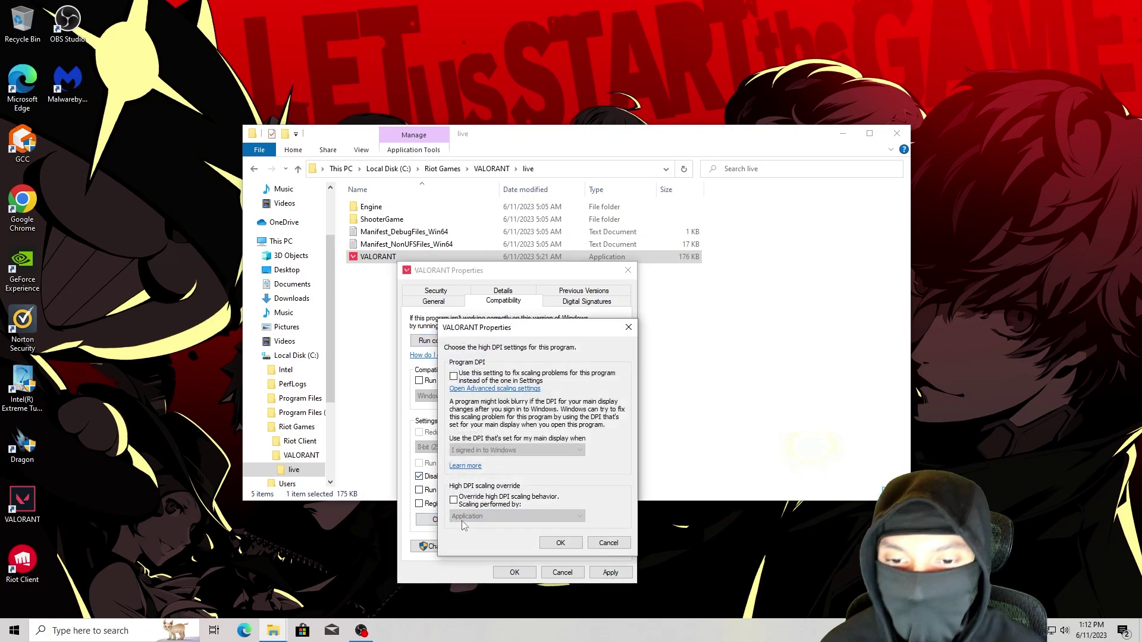
{"action": "left_click", "coordinate": [456, 502]}
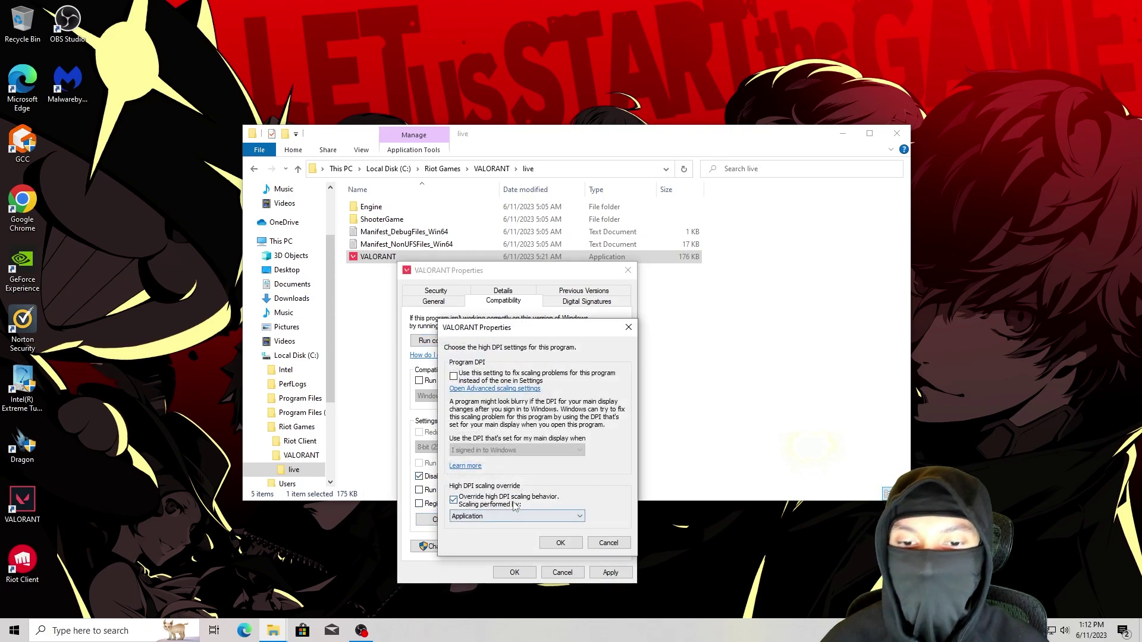
{"action": "left_click", "coordinate": [564, 543]}
{"action": "left_click", "coordinate": [610, 573]}
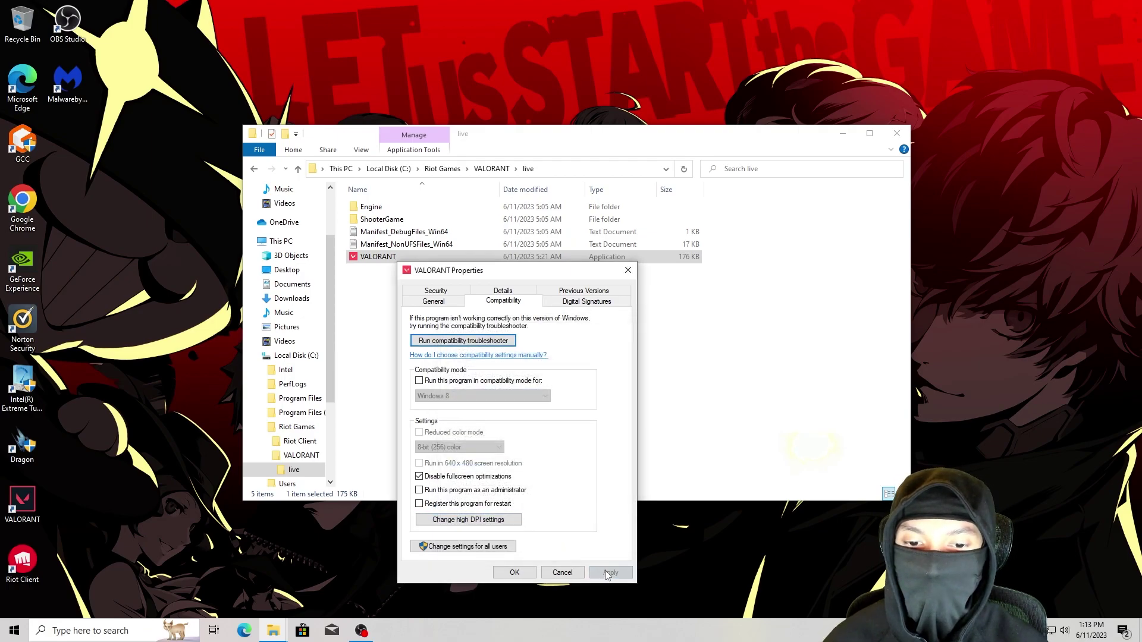
{"action": "left_click", "coordinate": [532, 571]}
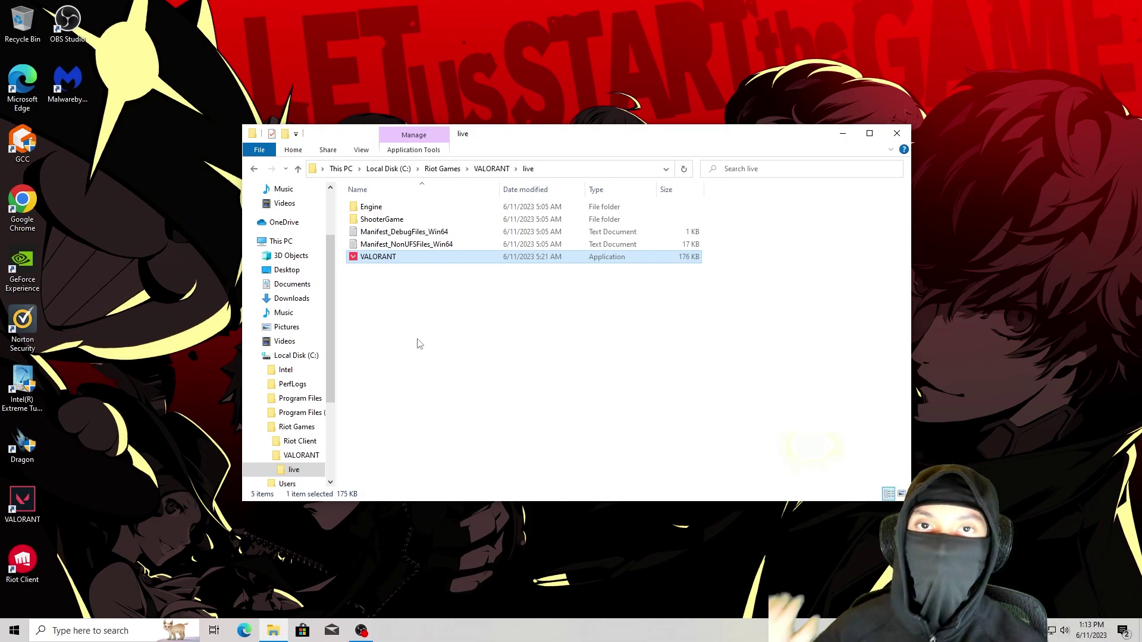
Browse to ShooterGame\Binaries\Win64 and select VALORANT-Win64-Shipping
{"action": "double_click", "coordinate": [393, 218]}
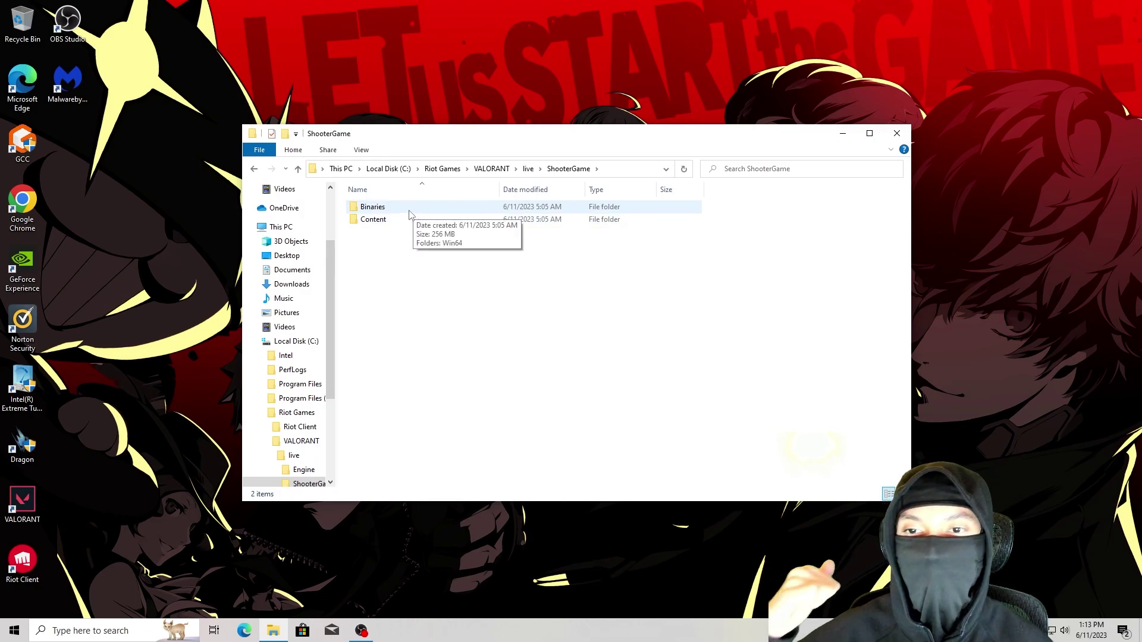
{"action": "double_click", "coordinate": [409, 211]}
{"action": "double_click", "coordinate": [409, 211]}
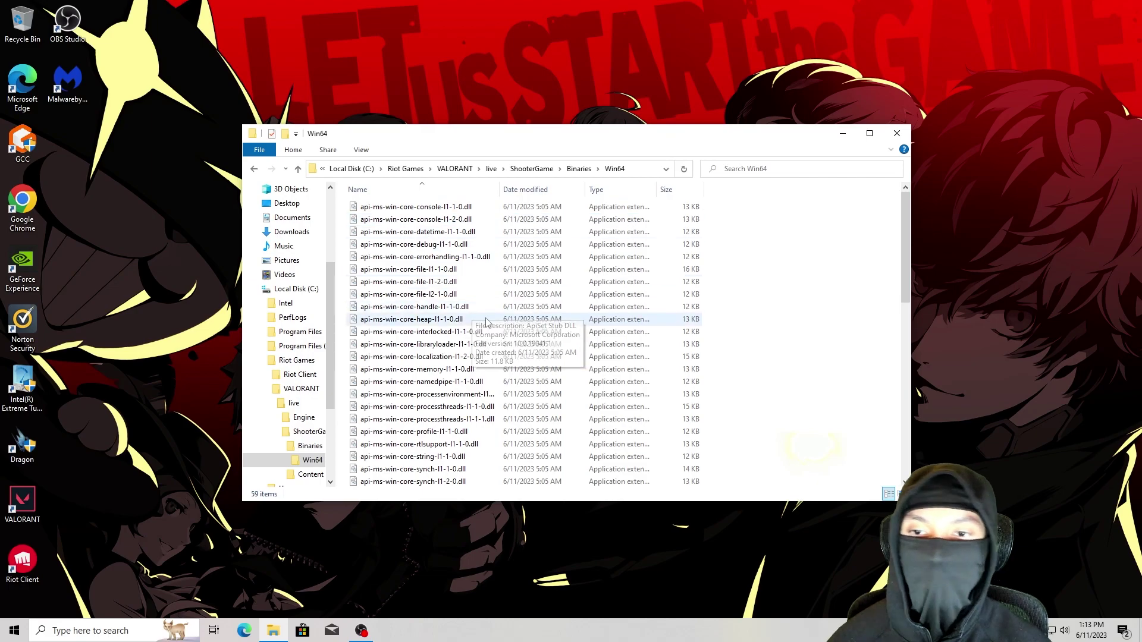
{"action": "scroll", "coordinate": [428, 357], "scroll_direction": "down", "scroll_amount": 12}
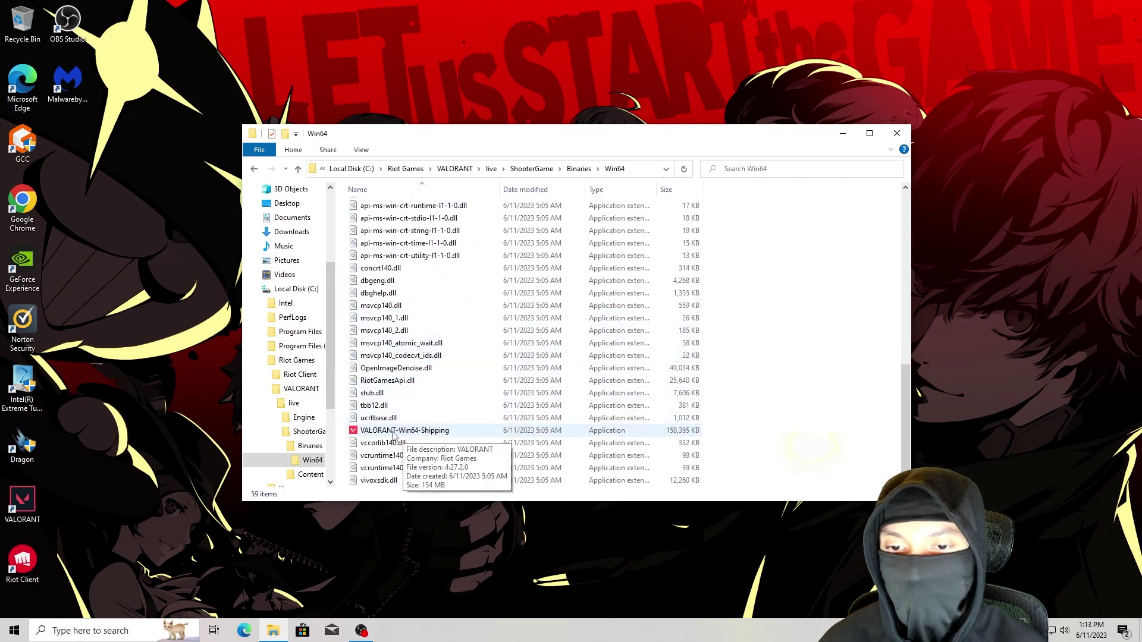
{"action": "left_click", "coordinate": [393, 435]}
Disable fullscreen optimizations for VALORANT-Win64-Shipping and apply the Compatibility change
{"action": "right_click", "coordinate": [394, 435]}
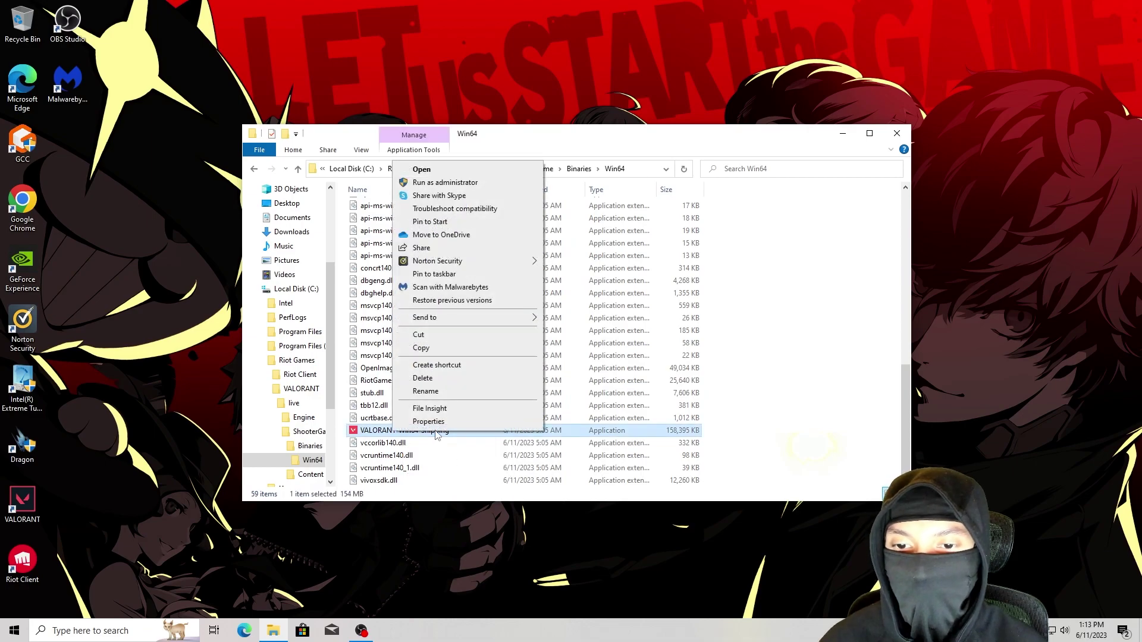
{"action": "left_click", "coordinate": [441, 425]}
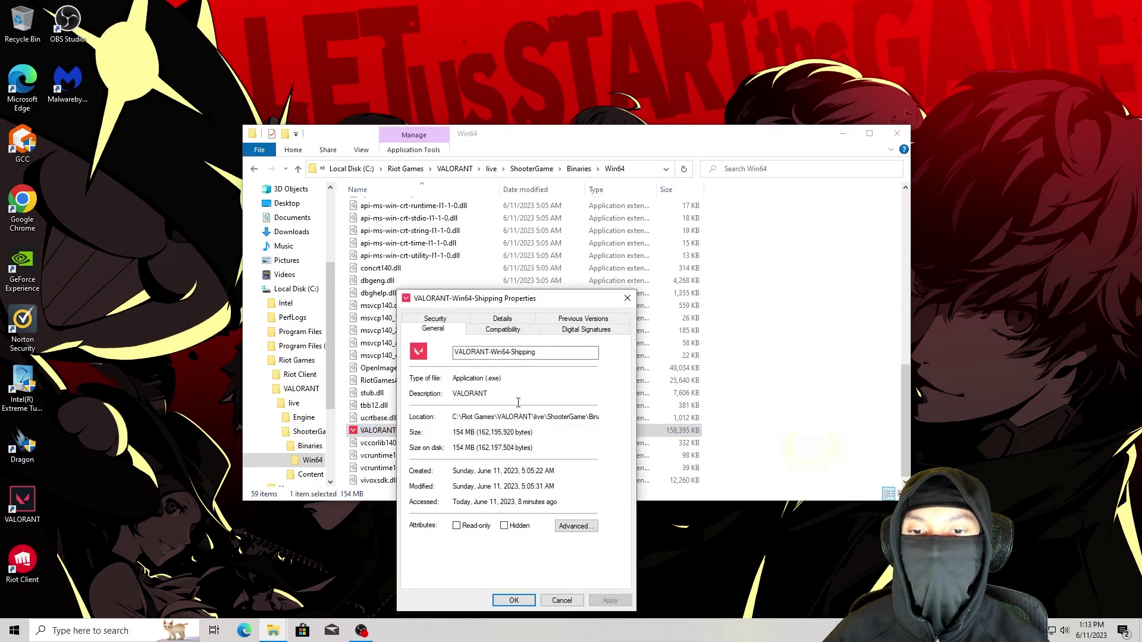
{"action": "left_click", "coordinate": [504, 330]}
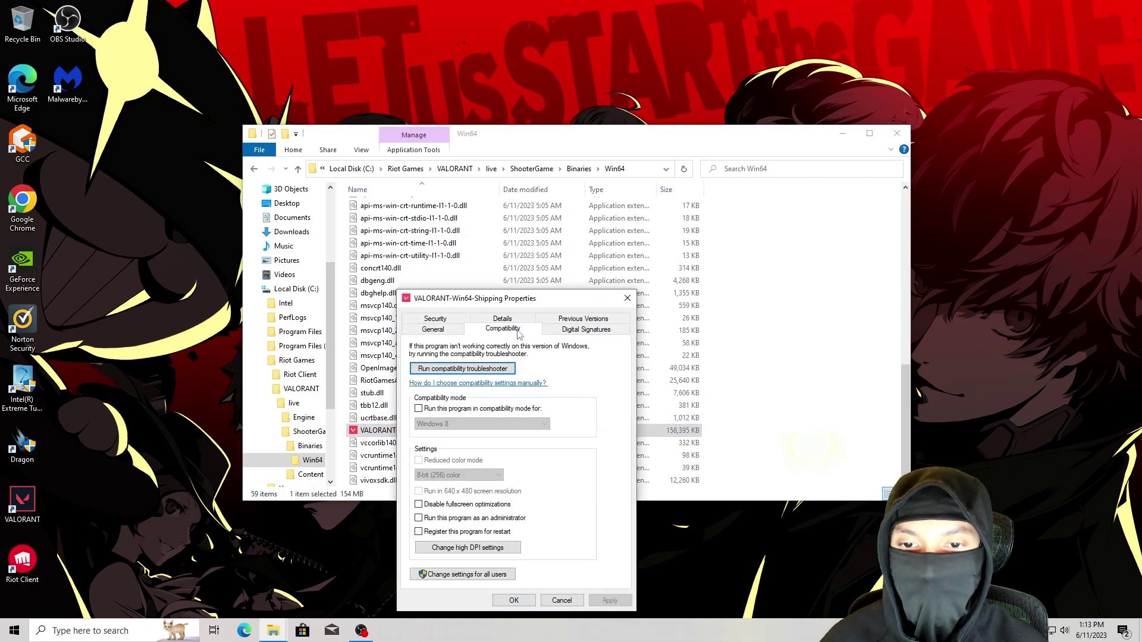
{"action": "left_click", "coordinate": [460, 507]}
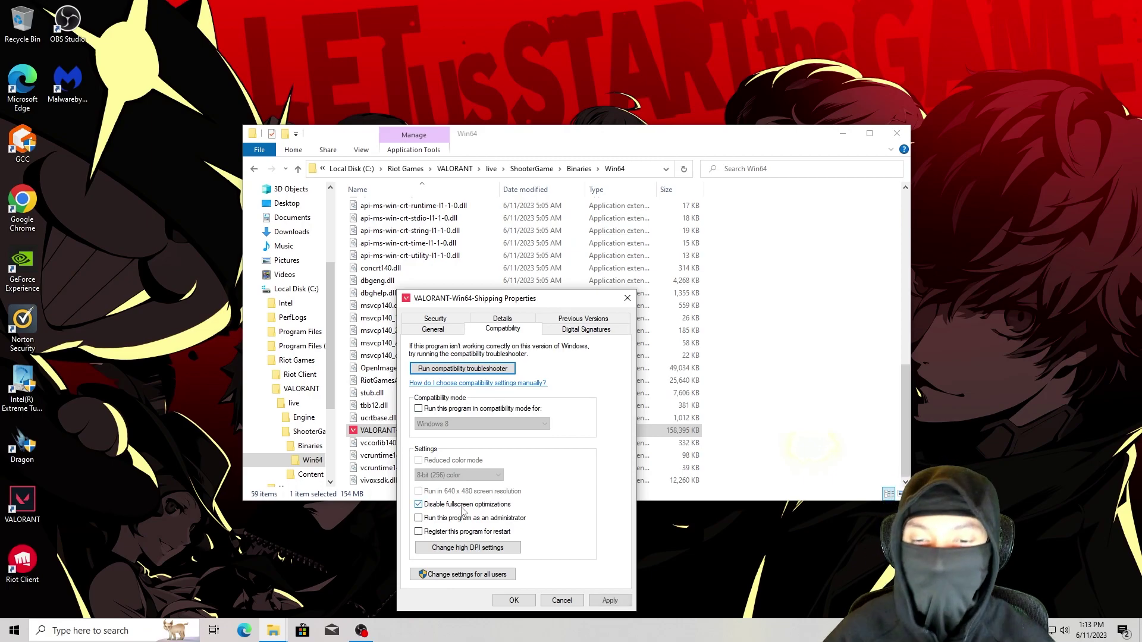
{"action": "left_click", "coordinate": [483, 554]}
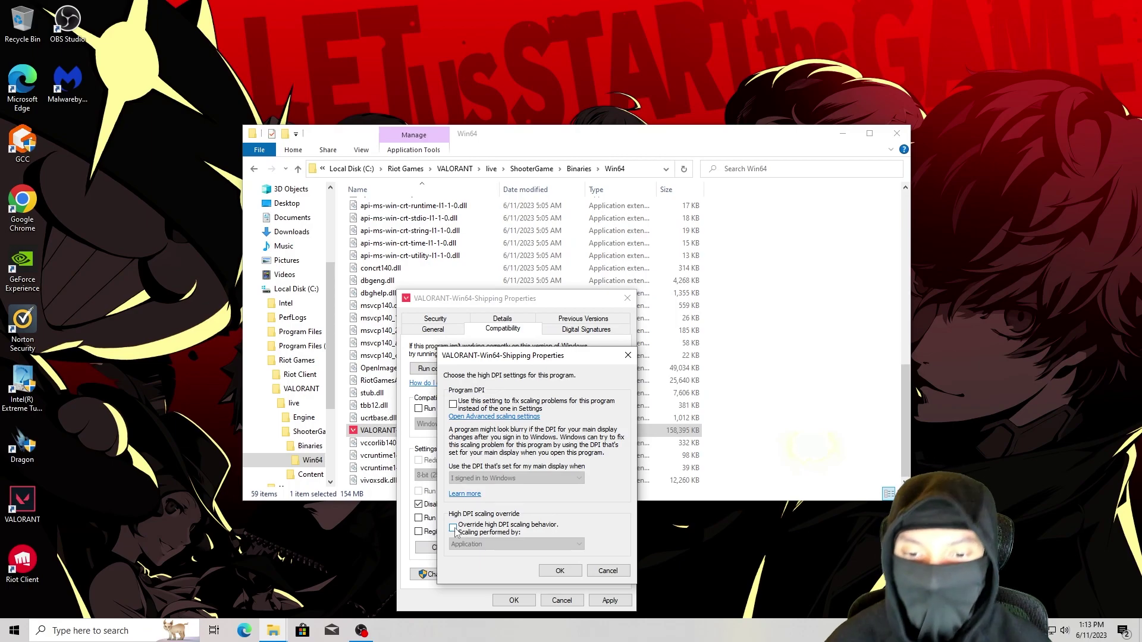
{"action": "left_click", "coordinate": [572, 572]}
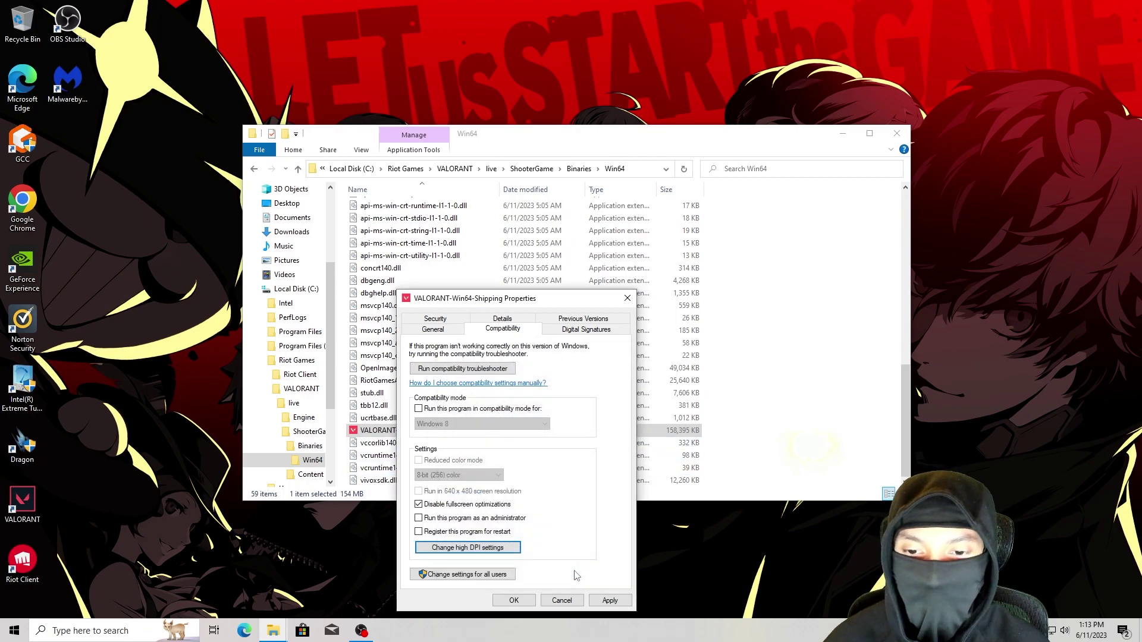
{"action": "left_click", "coordinate": [610, 600]}
{"action": "left_click", "coordinate": [514, 601]}
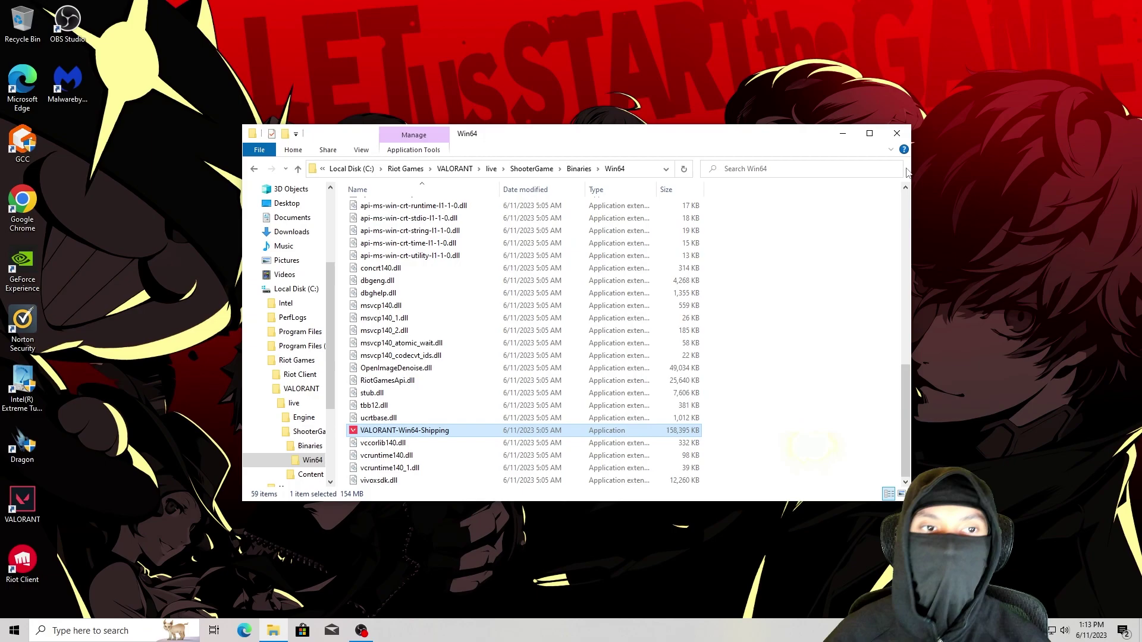
Close File Explorer and open Windows Mouse settings by searching 'mouse', maximized
{"action": "left_click", "coordinate": [897, 135]}
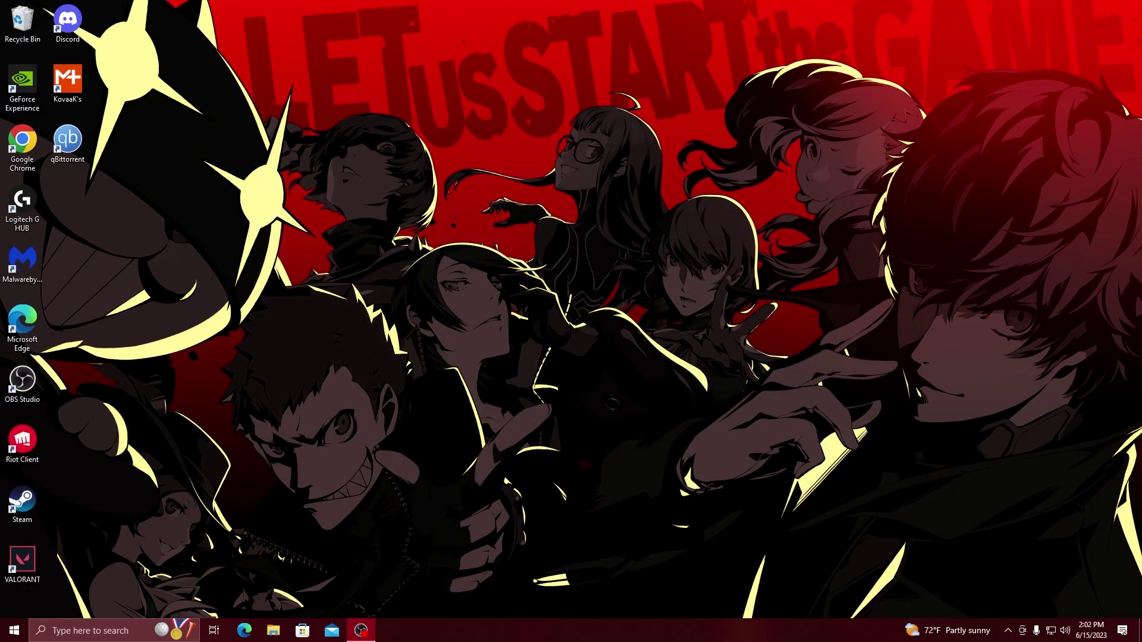
{"action": "left_click", "coordinate": [182, 636]}
{"action": "type", "text": "mouse"}
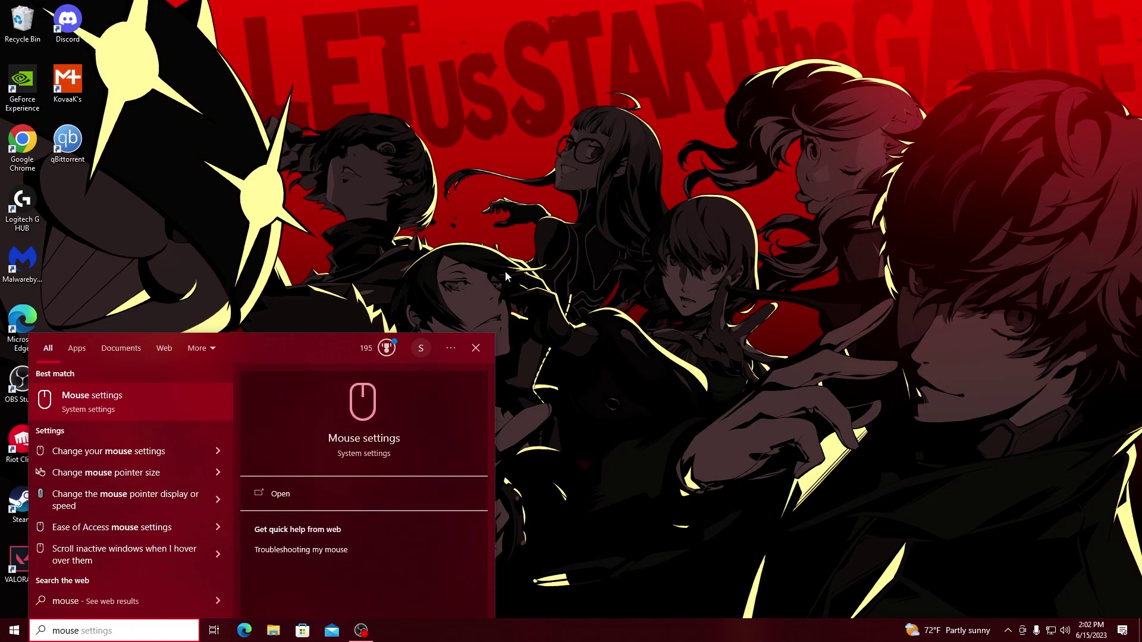
{"action": "left_click", "coordinate": [132, 409]}
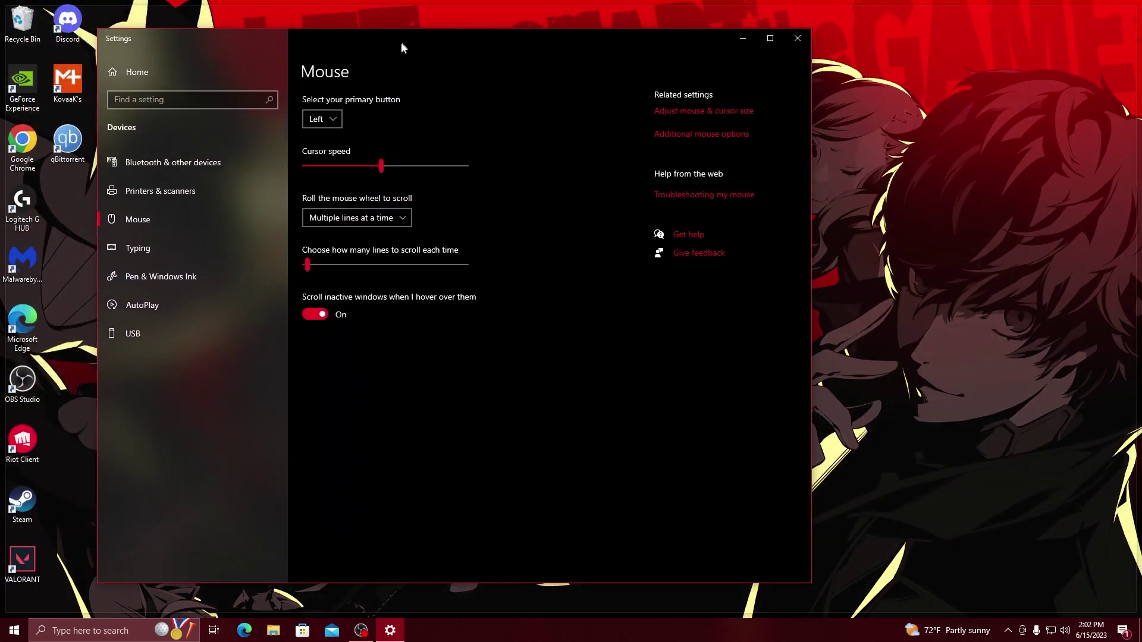
{"action": "double_click", "coordinate": [767, 87]}
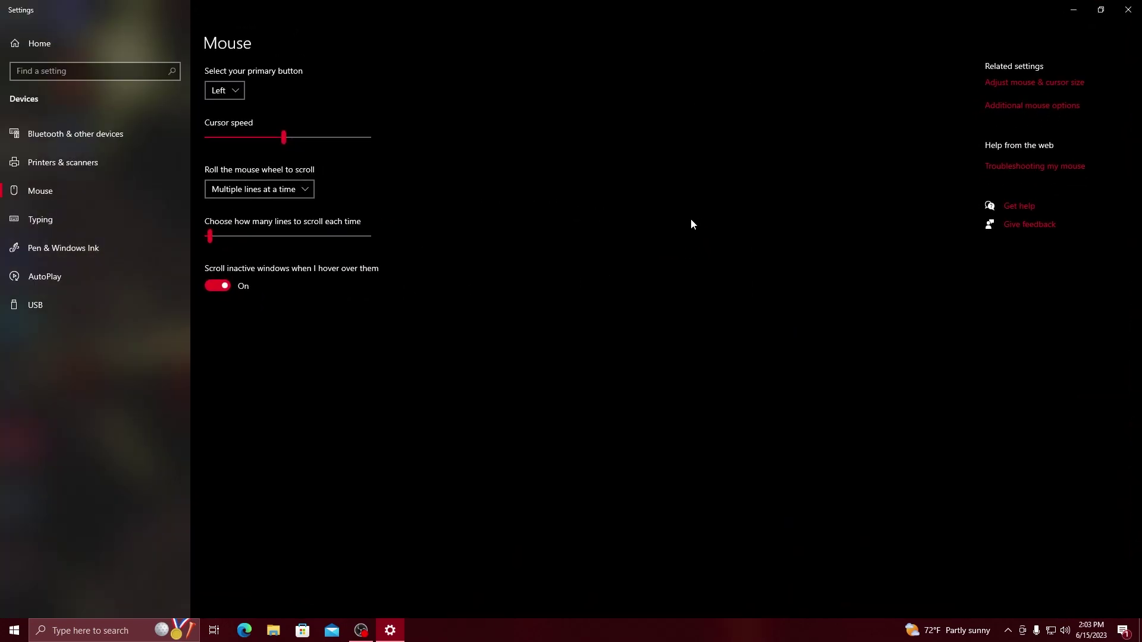
Untick Enhance pointer precision under Pointer Options in Mouse Properties and apply
{"action": "left_click", "coordinate": [1043, 109]}
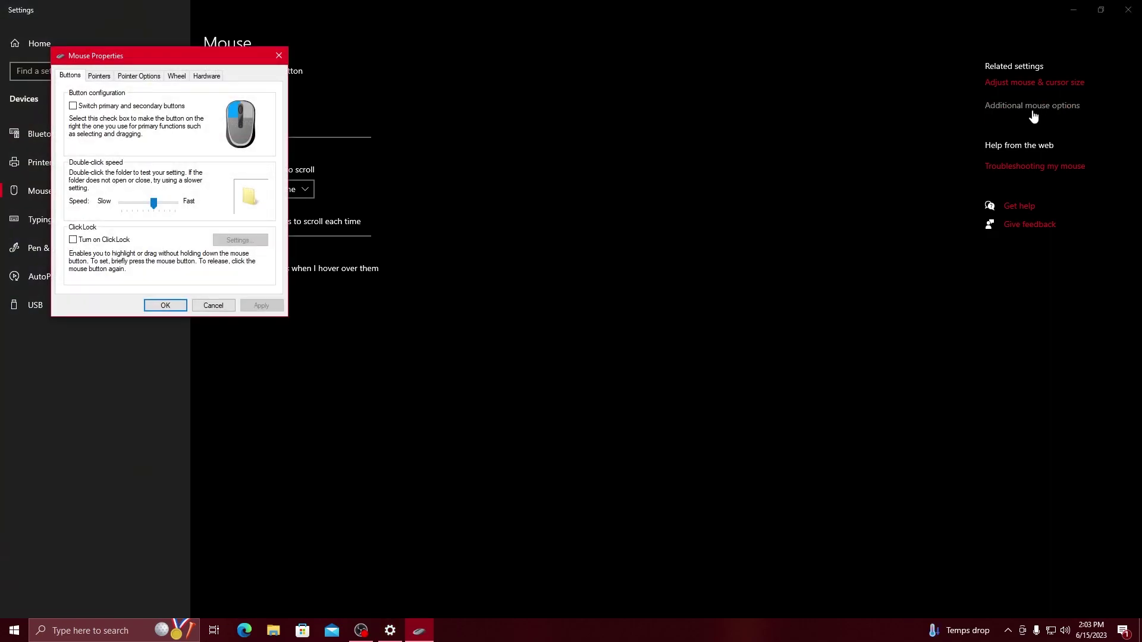
{"action": "left_click", "coordinate": [99, 76]}
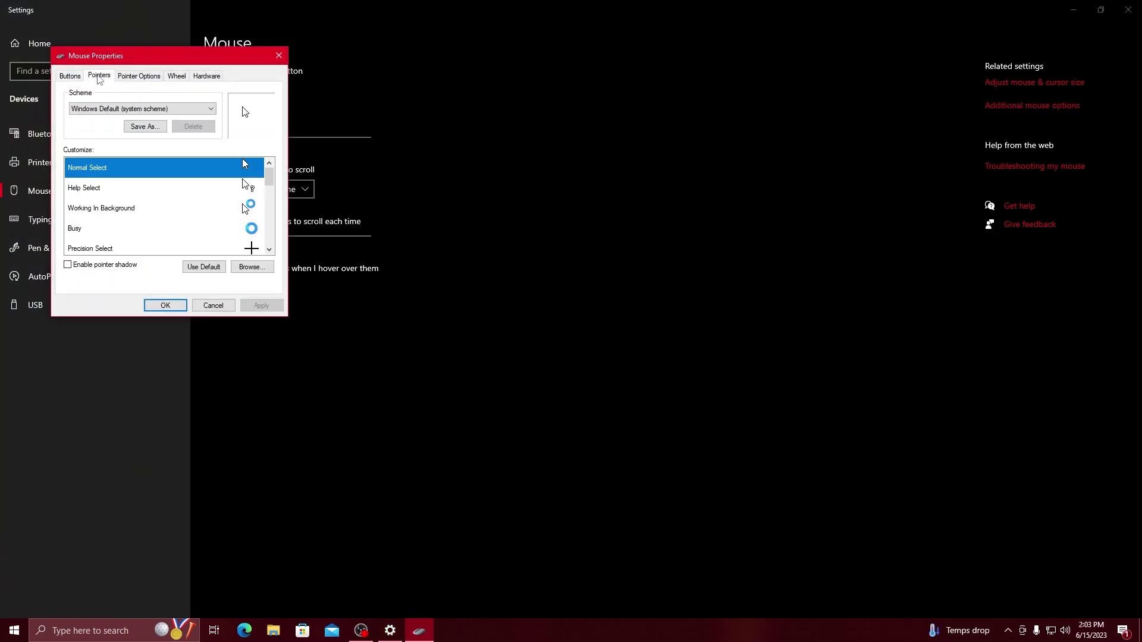
{"action": "left_click", "coordinate": [127, 80]}
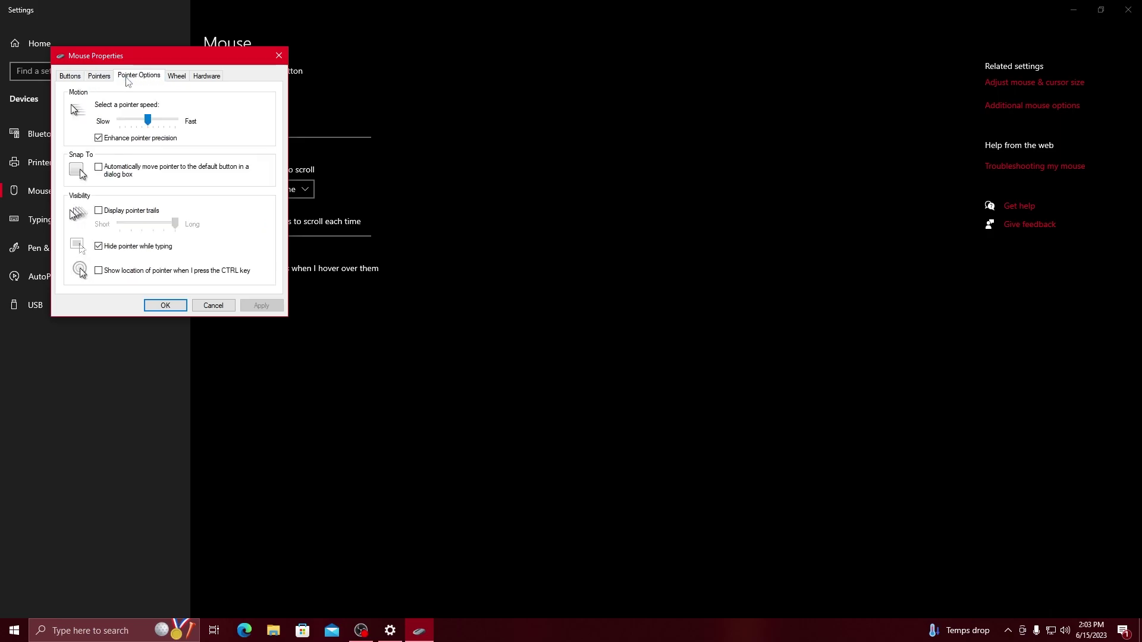
{"action": "left_click", "coordinate": [122, 141]}
{"action": "left_click", "coordinate": [259, 306]}
{"action": "left_click", "coordinate": [165, 305]}
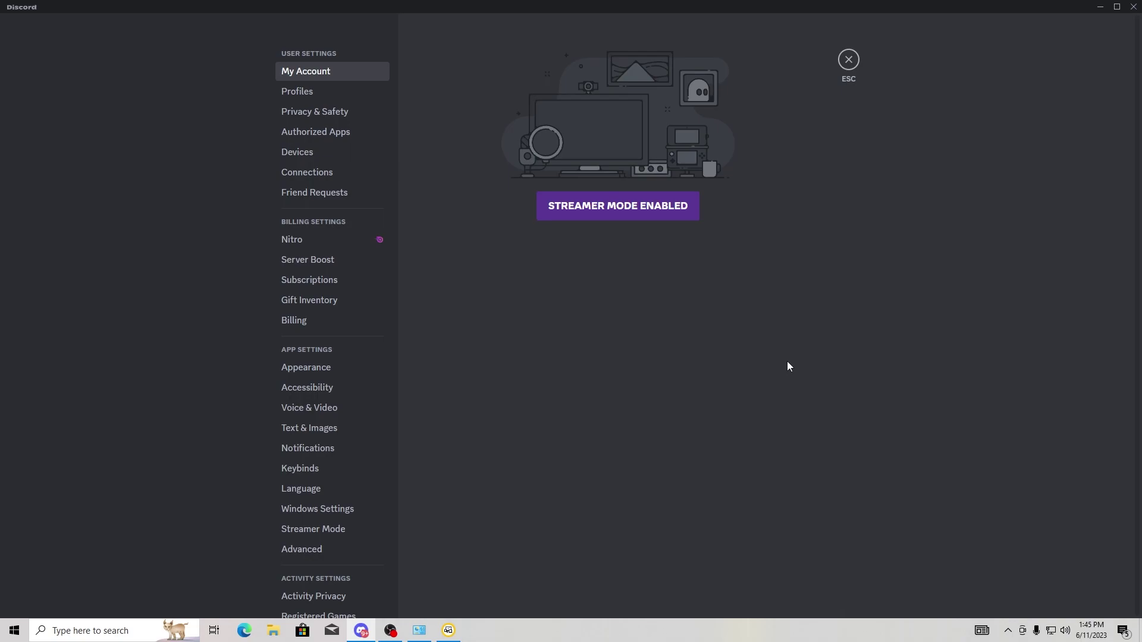
Switch Hardware Acceleration off in Discord's Advanced user settings
{"action": "scroll", "coordinate": [341, 363], "scroll_direction": "down", "scroll_amount": 5}
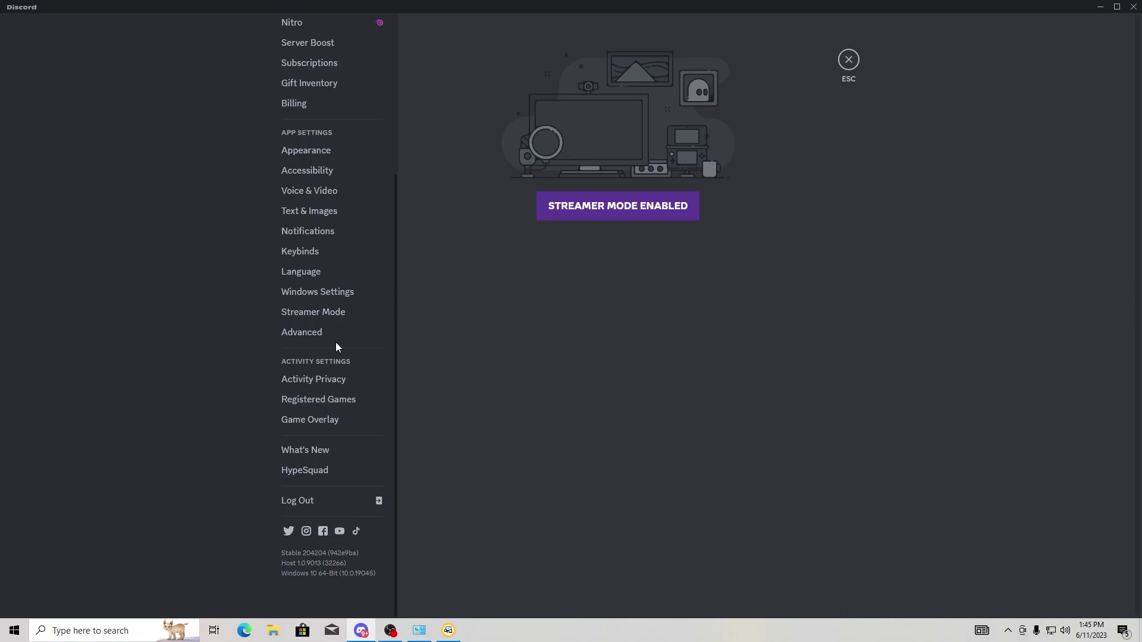
{"action": "left_click", "coordinate": [320, 337]}
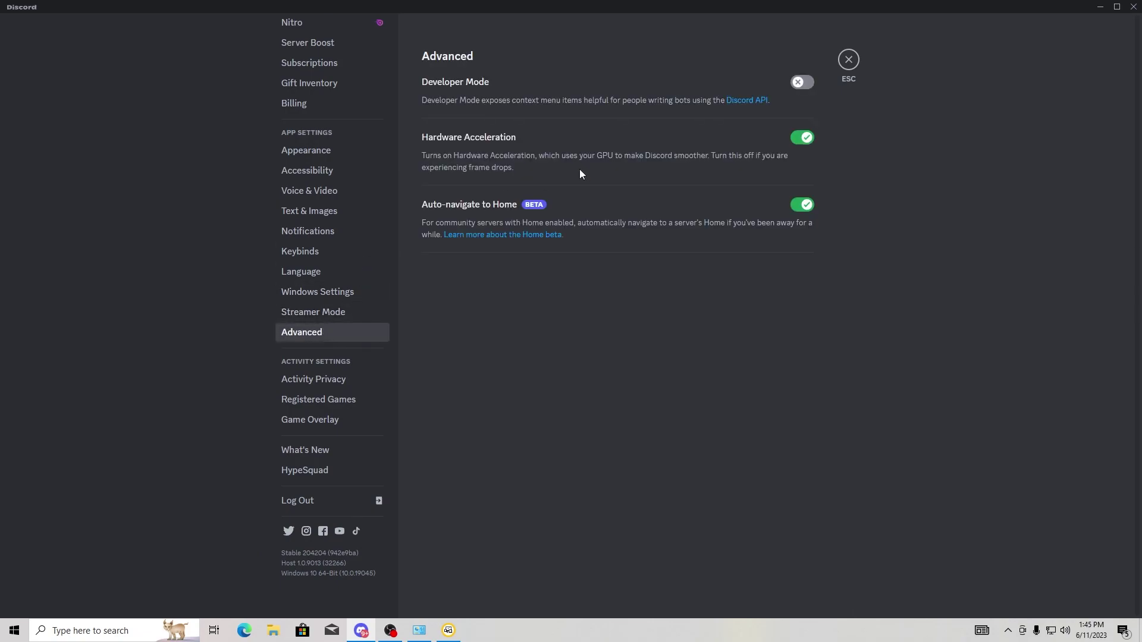
{"action": "left_click", "coordinate": [801, 139]}
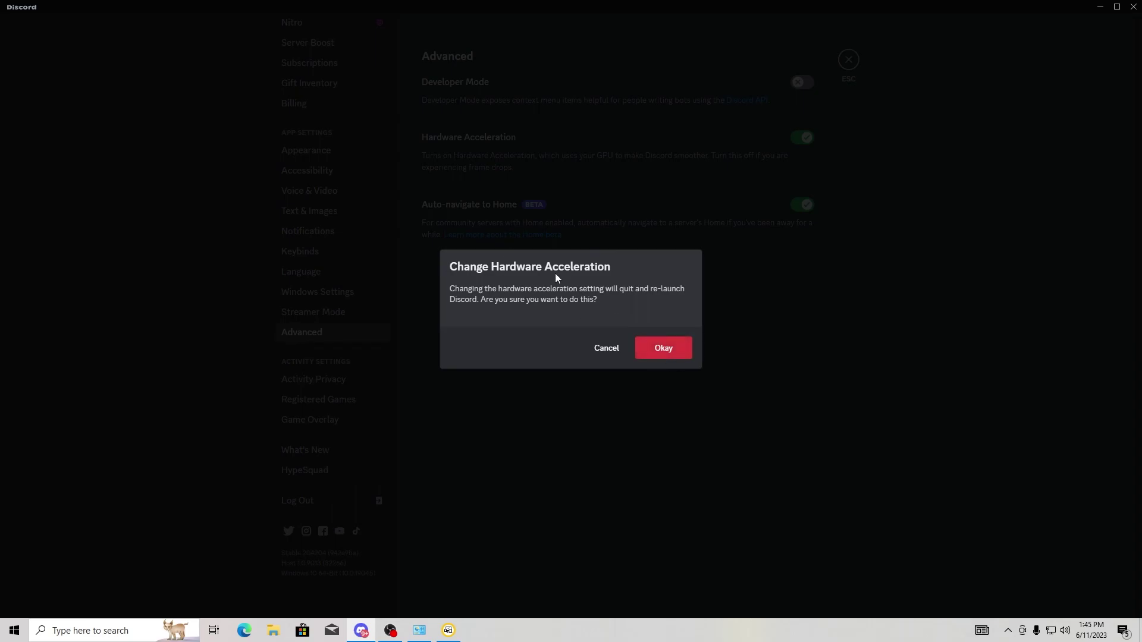
Confirm Discord's relaunch, close Programs and Features, and launch VALORANT from the desktop shortcut
{"action": "left_click", "coordinate": [658, 349]}
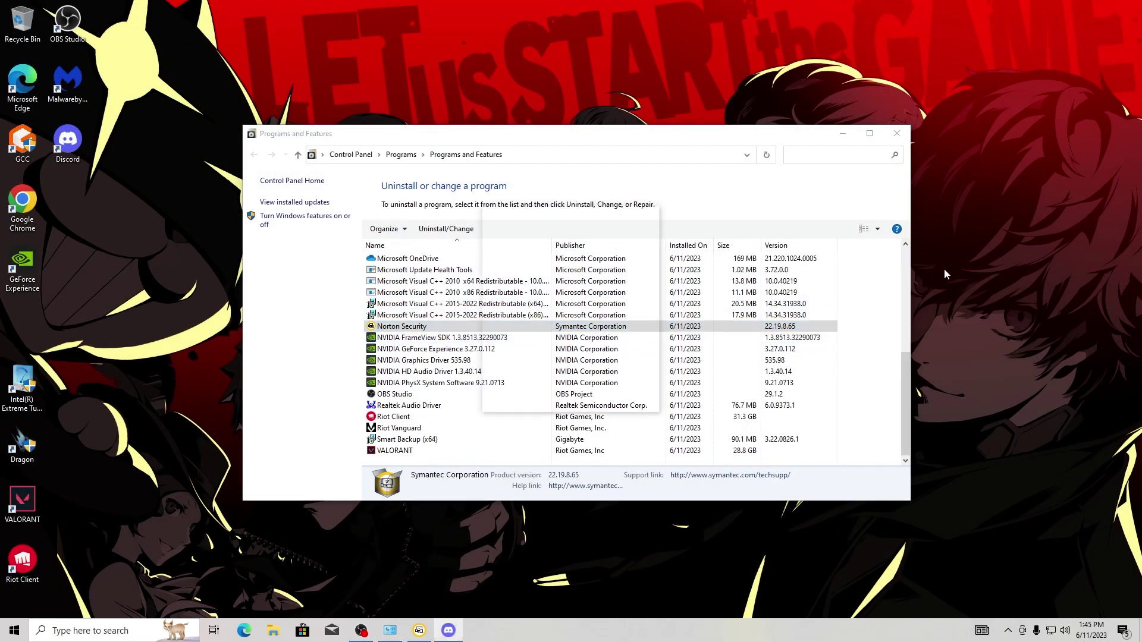
{"action": "key", "text": "alt+F4"}
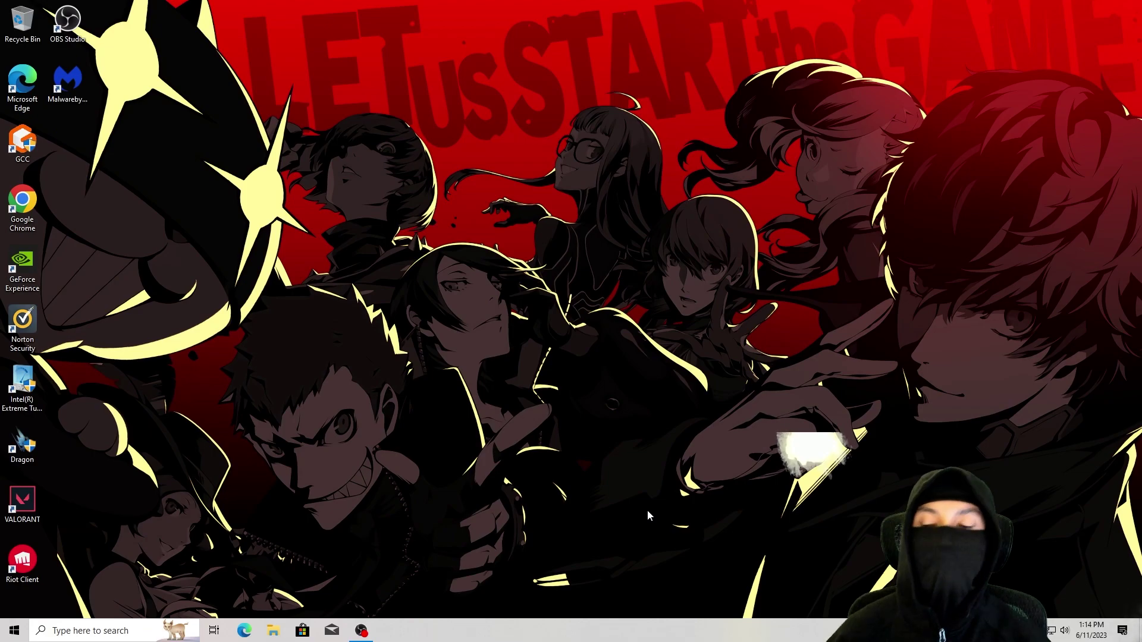
{"action": "left_click", "coordinate": [19, 512]}
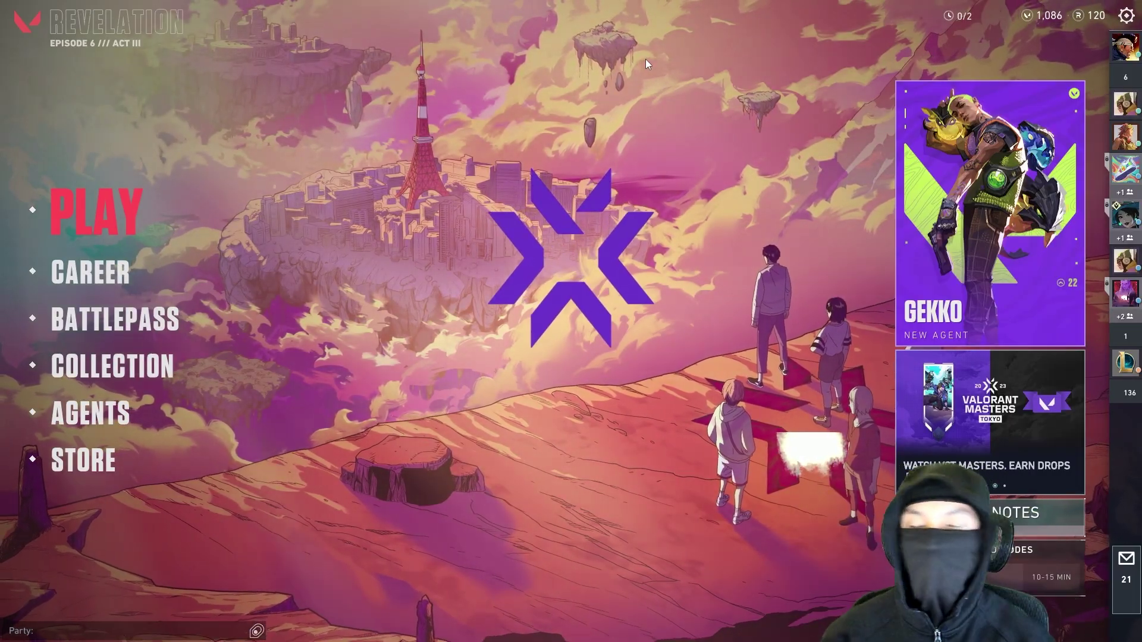
Open VALORANT's settings and turn off FPS limiting on battery
{"action": "left_click", "coordinate": [1133, 11]}
{"action": "left_click", "coordinate": [604, 240]}
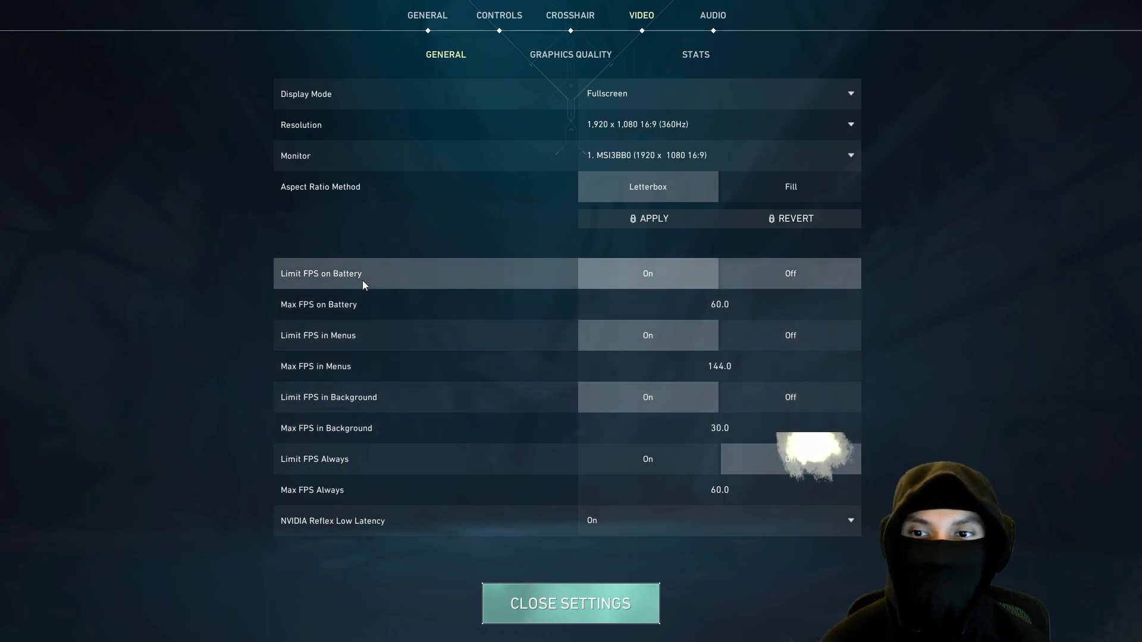
{"action": "left_click", "coordinate": [778, 273]}
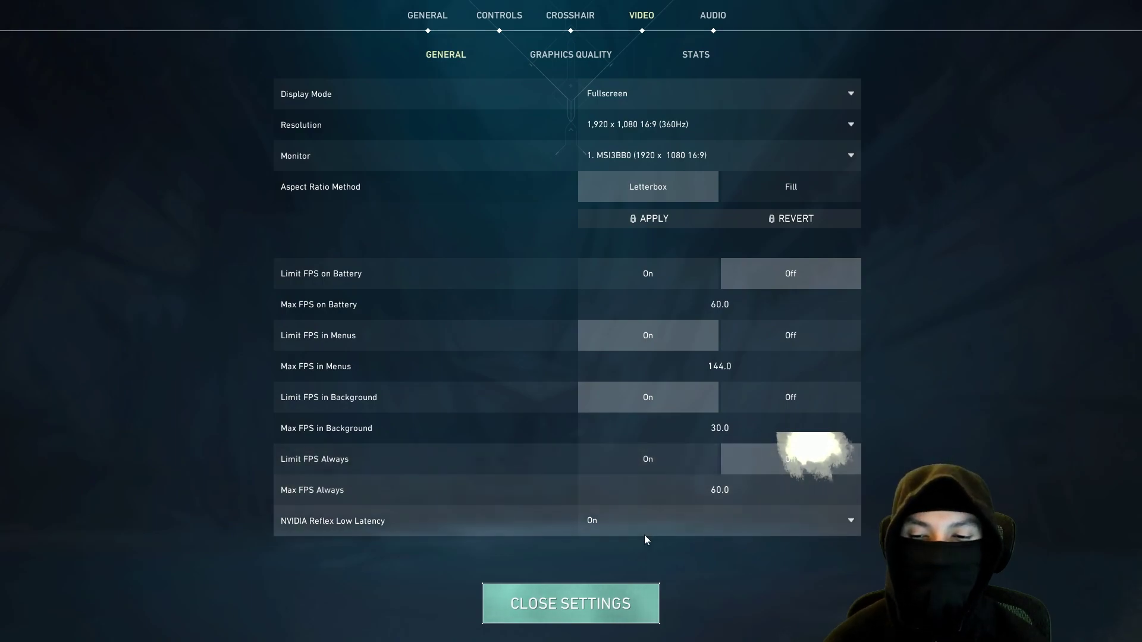
Set NVIDIA Reflex Low Latency to On + Boost
{"action": "left_click", "coordinate": [739, 531]}
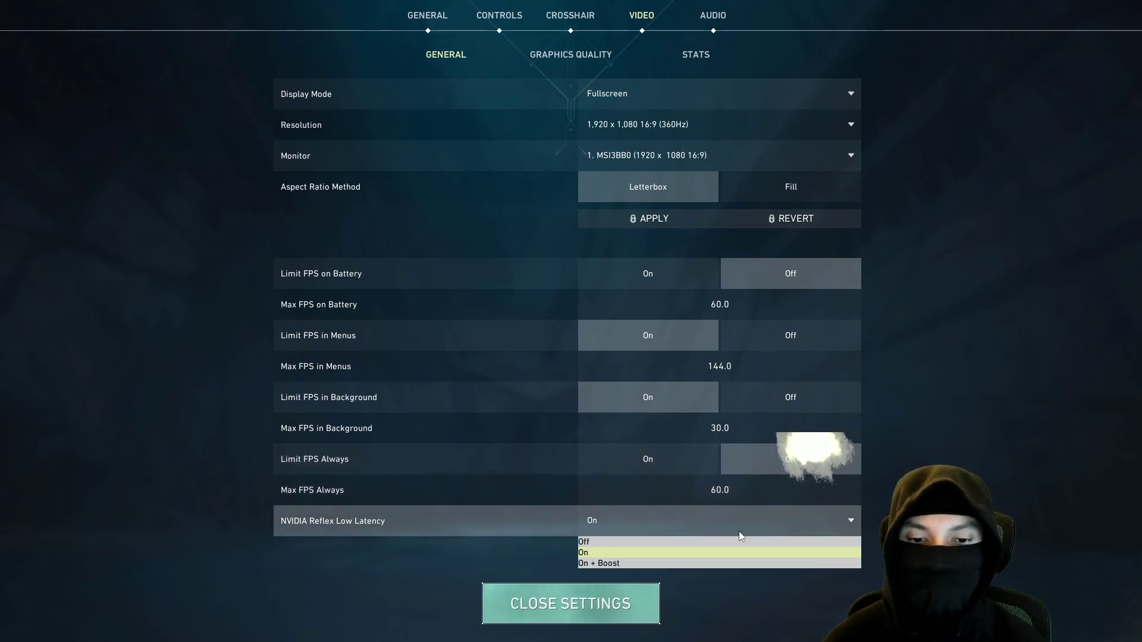
{"action": "left_click", "coordinate": [738, 531]}
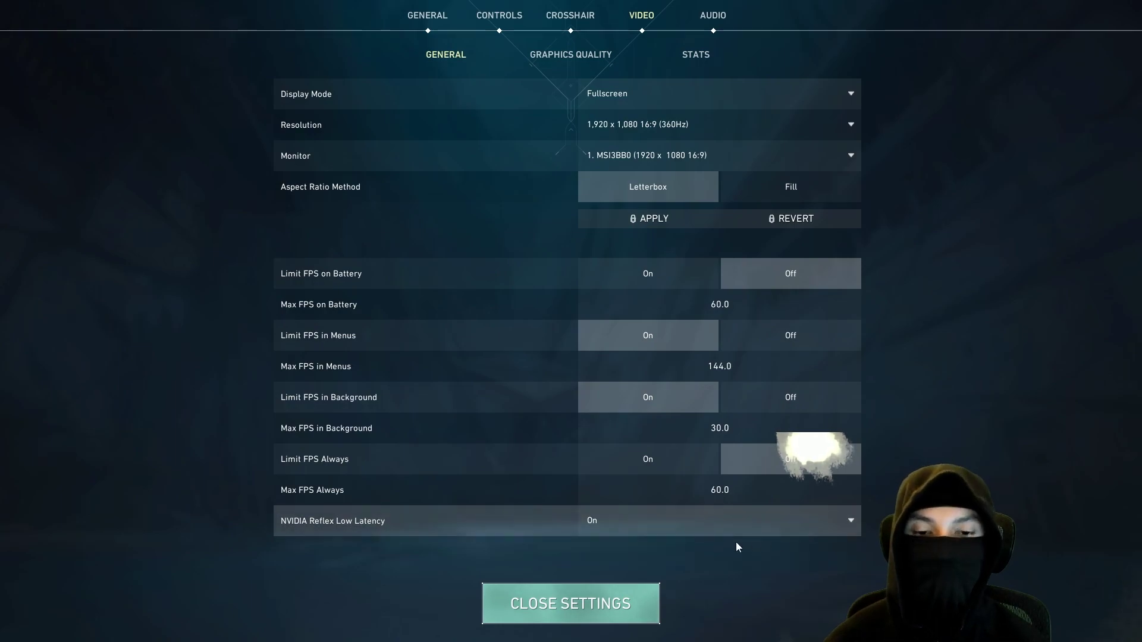
{"action": "left_click", "coordinate": [723, 534]}
{"action": "left_click", "coordinate": [723, 564]}
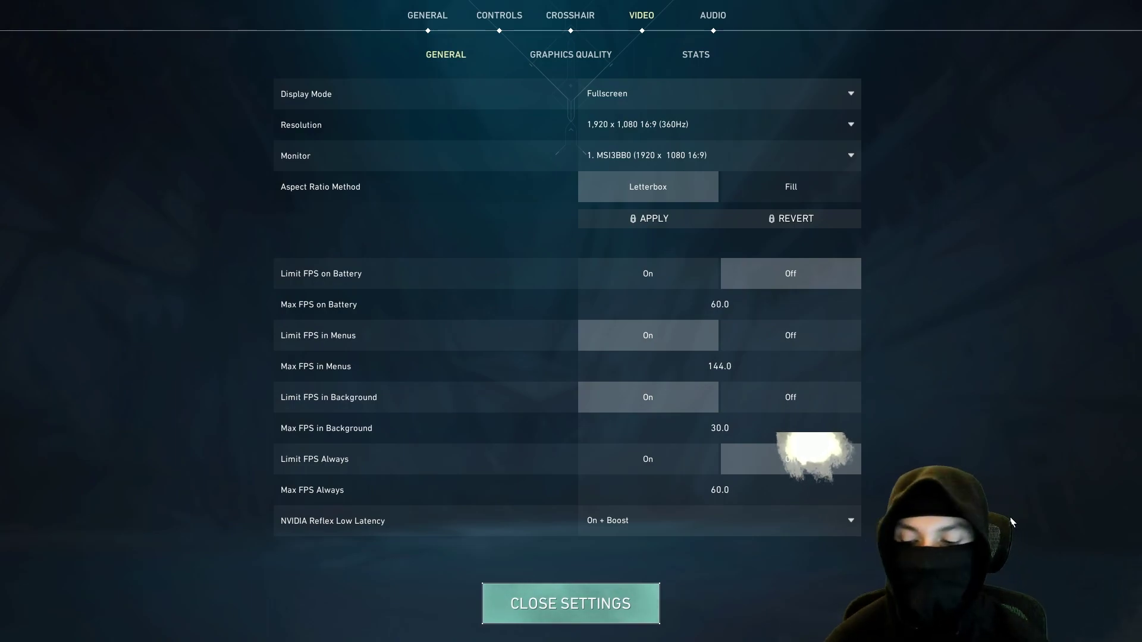
Set Material, Texture, Detail and UI Quality to Low and turn Vignette off
{"action": "left_click", "coordinate": [596, 62]}
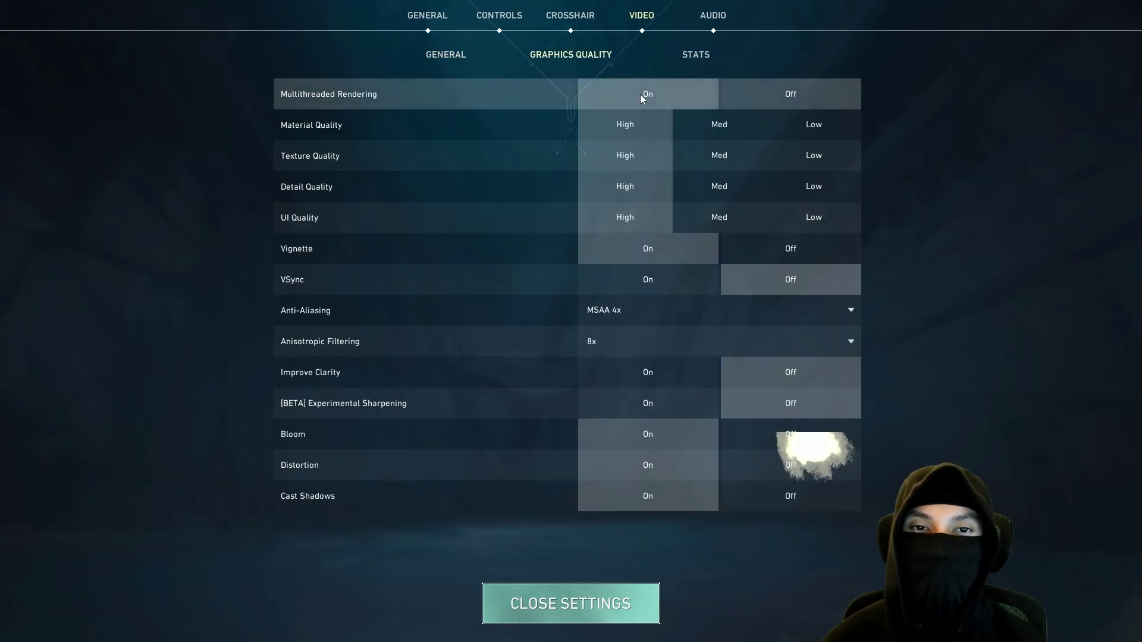
{"action": "left_click", "coordinate": [824, 136]}
{"action": "left_click", "coordinate": [825, 158]}
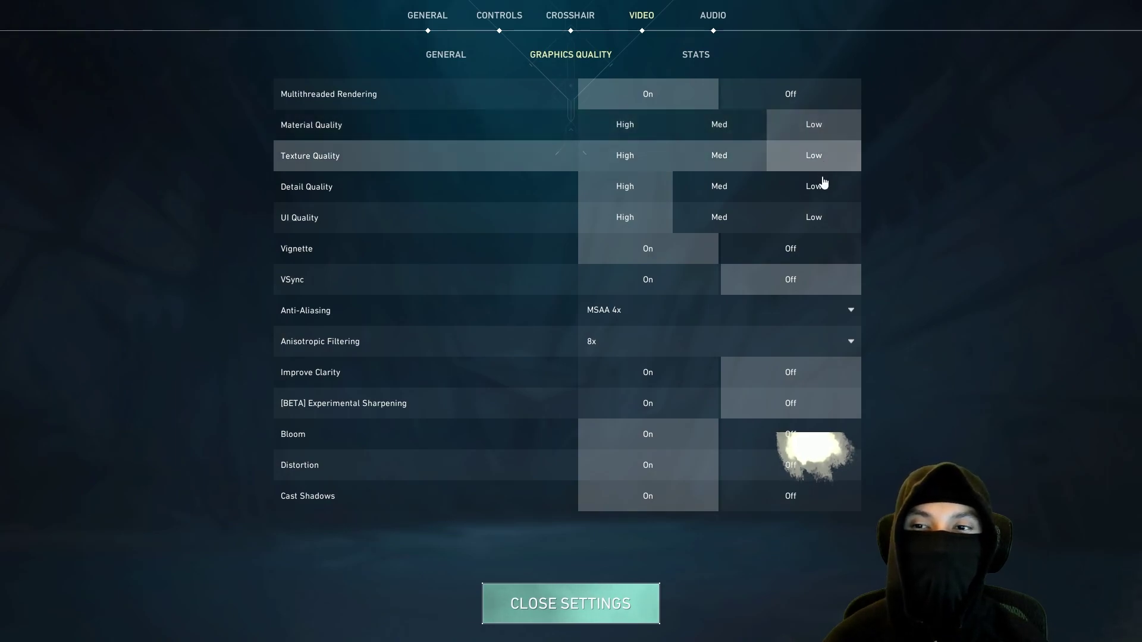
{"action": "left_click", "coordinate": [824, 185]}
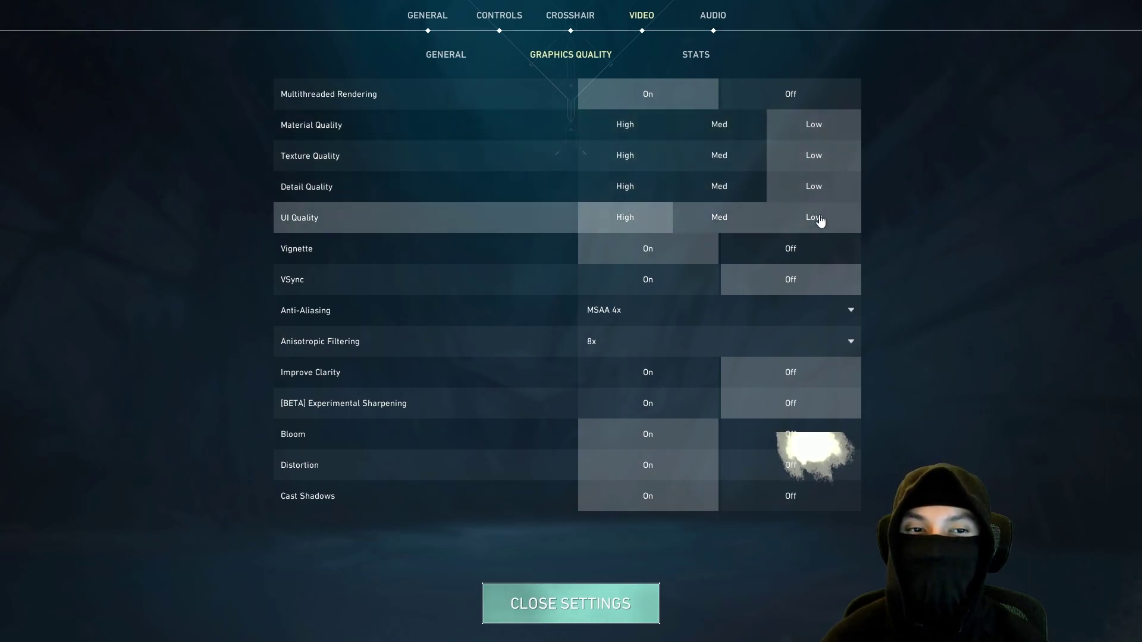
{"action": "left_click", "coordinate": [820, 220]}
{"action": "left_click", "coordinate": [807, 246]}
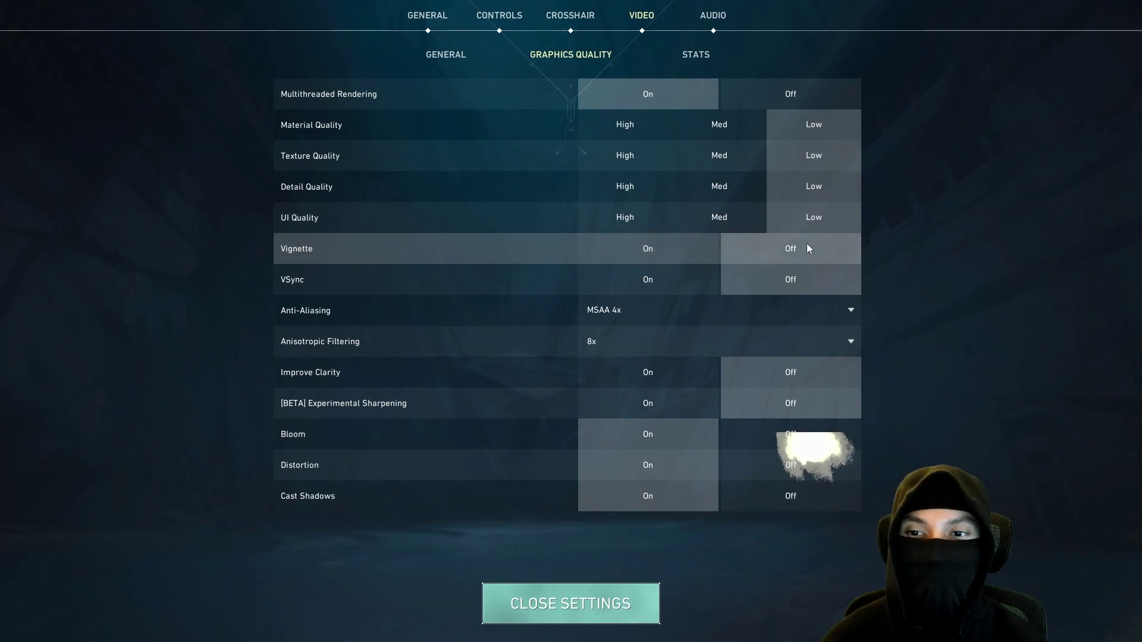
Set Anti-Aliasing None, Anisotropic Filtering 1x, and turn Bloom, Distortion and Cast Shadows off
{"action": "left_click", "coordinate": [783, 316]}
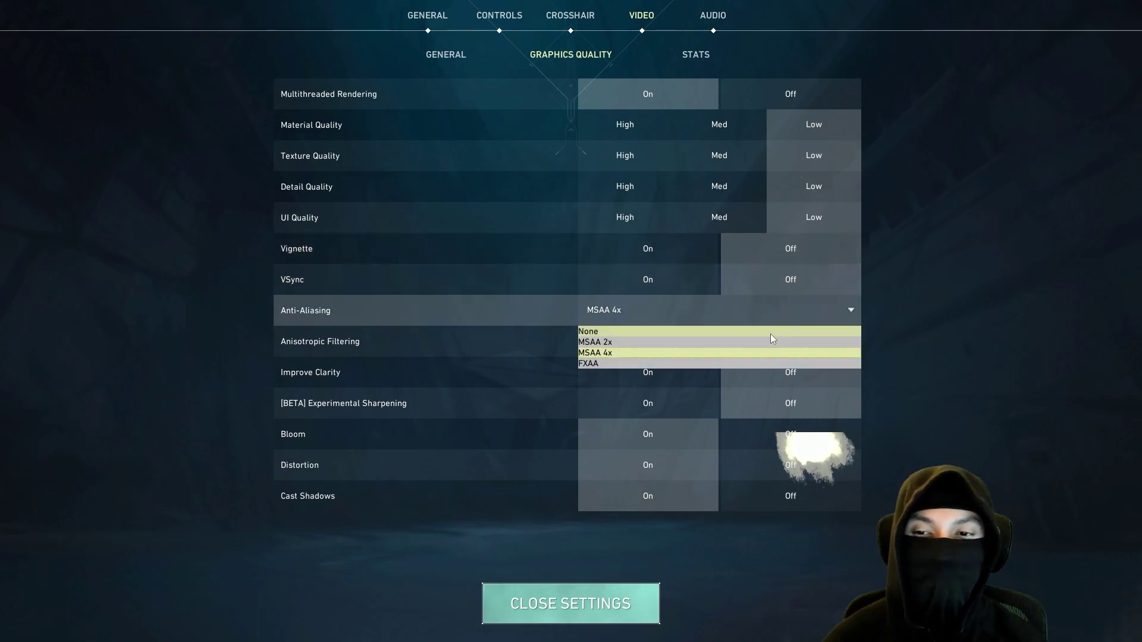
{"action": "left_click", "coordinate": [770, 335]}
{"action": "left_click", "coordinate": [794, 338]}
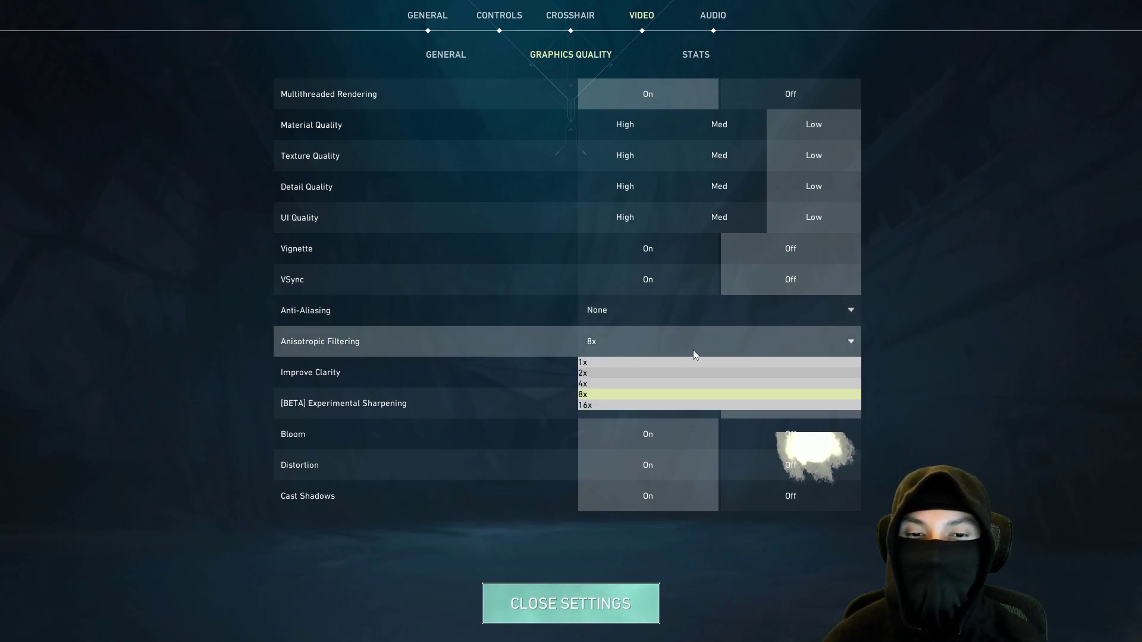
{"action": "left_click", "coordinate": [591, 363]}
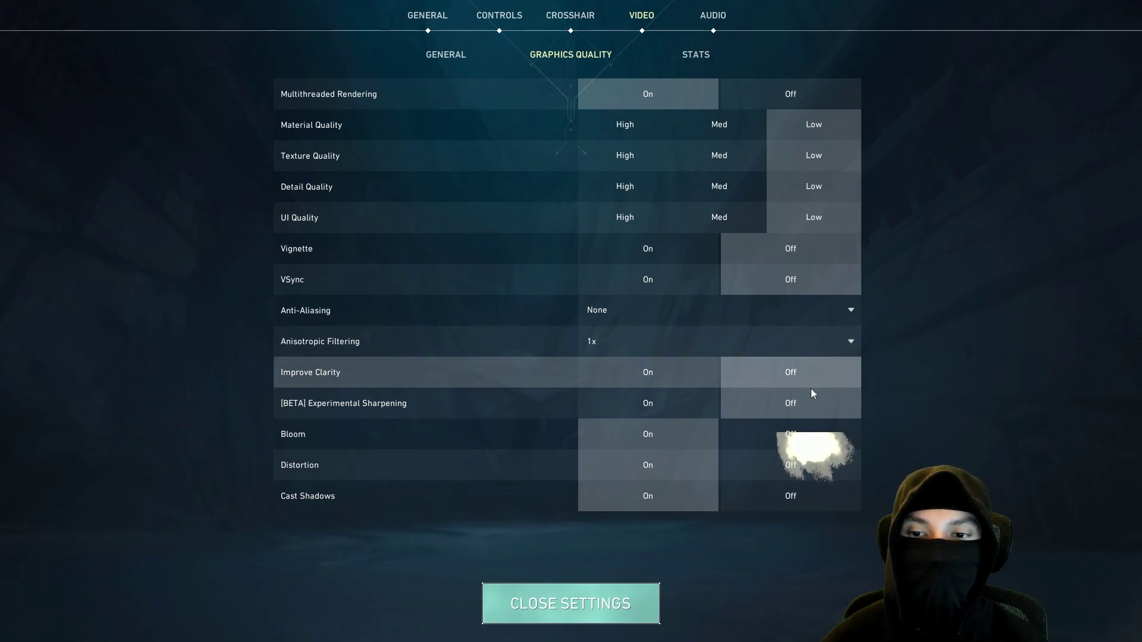
{"action": "left_click", "coordinate": [809, 435]}
{"action": "left_click", "coordinate": [809, 466]}
{"action": "left_click", "coordinate": [809, 496]}
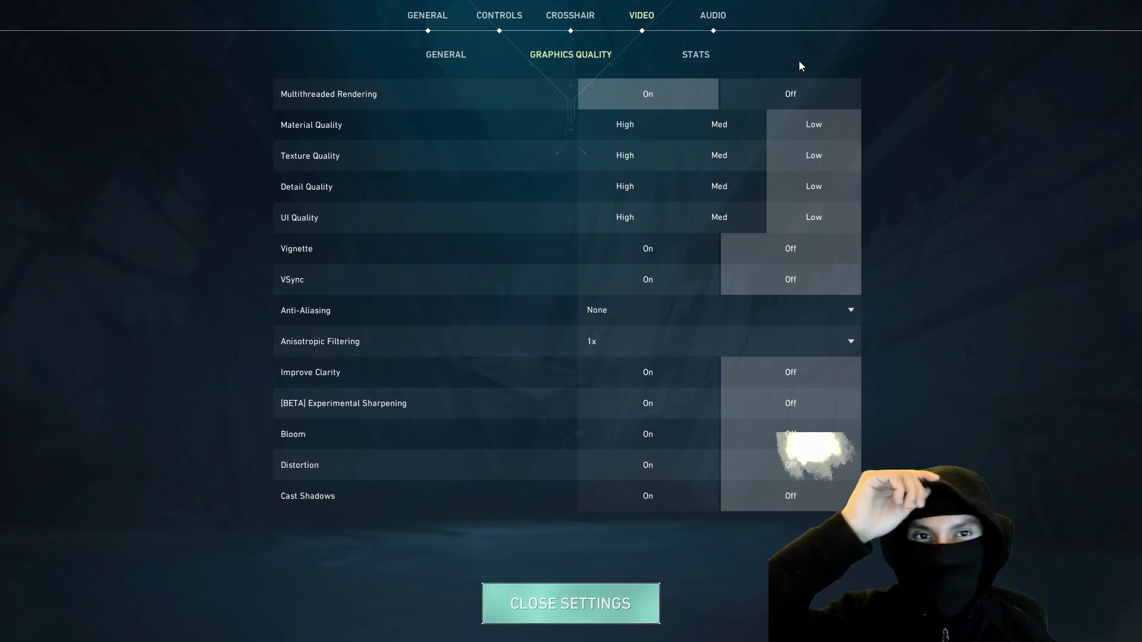
{"action": "left_click", "coordinate": [716, 65]}
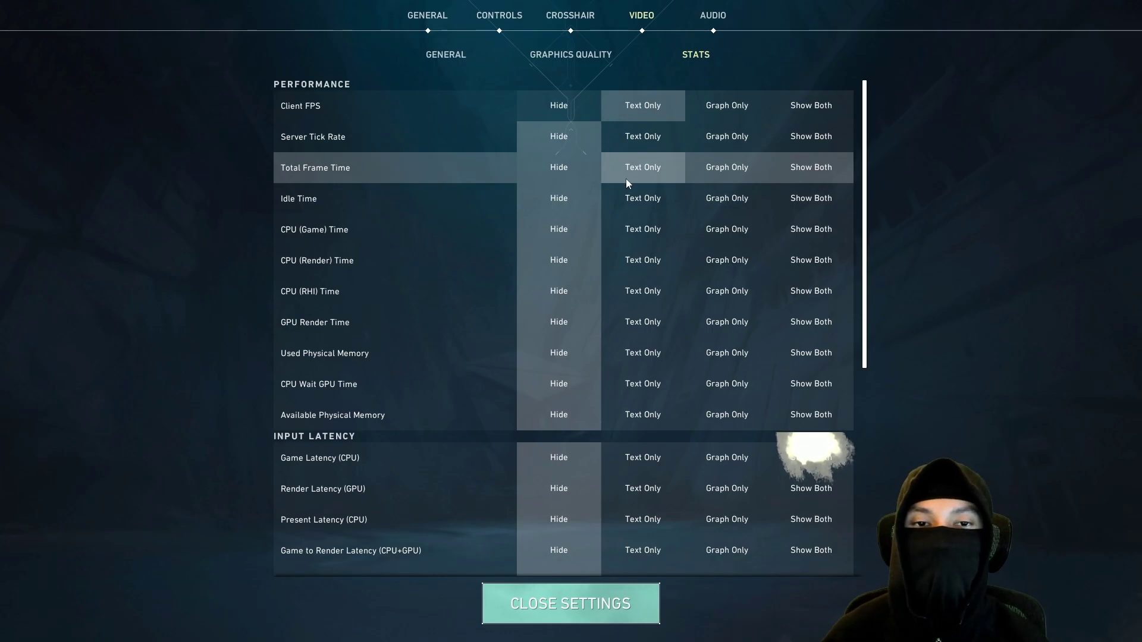
In the General tab's Other section, set Show Mature Content to Off
{"action": "left_click", "coordinate": [433, 17]}
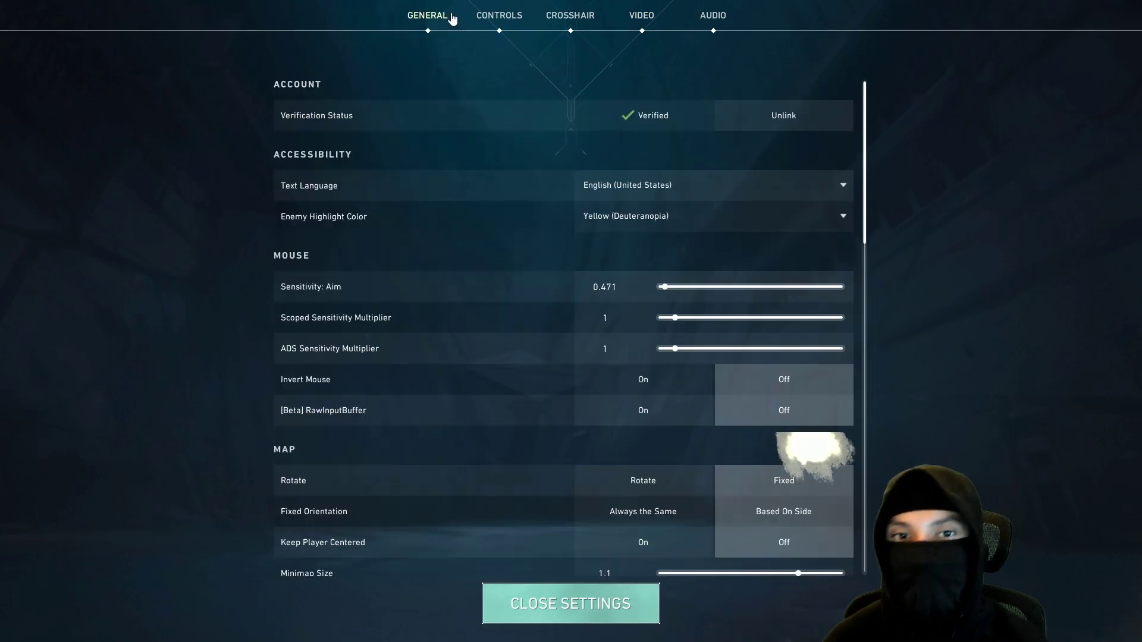
{"action": "scroll", "coordinate": [424, 191], "scroll_direction": "down", "scroll_amount": 5}
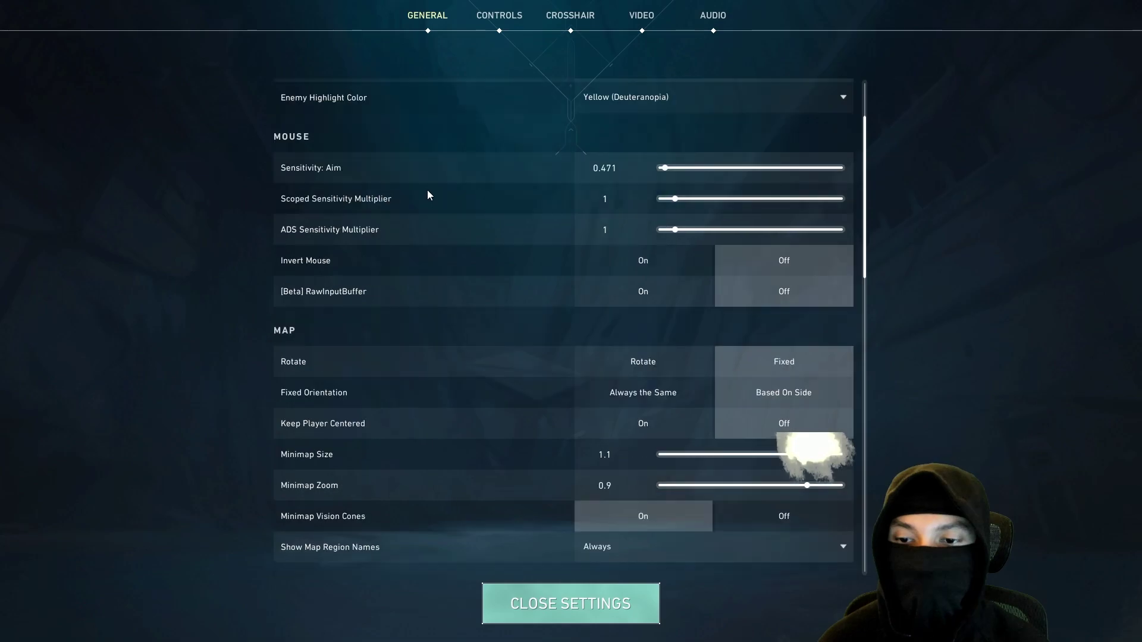
{"action": "scroll", "coordinate": [427, 193], "scroll_direction": "down", "scroll_amount": 5}
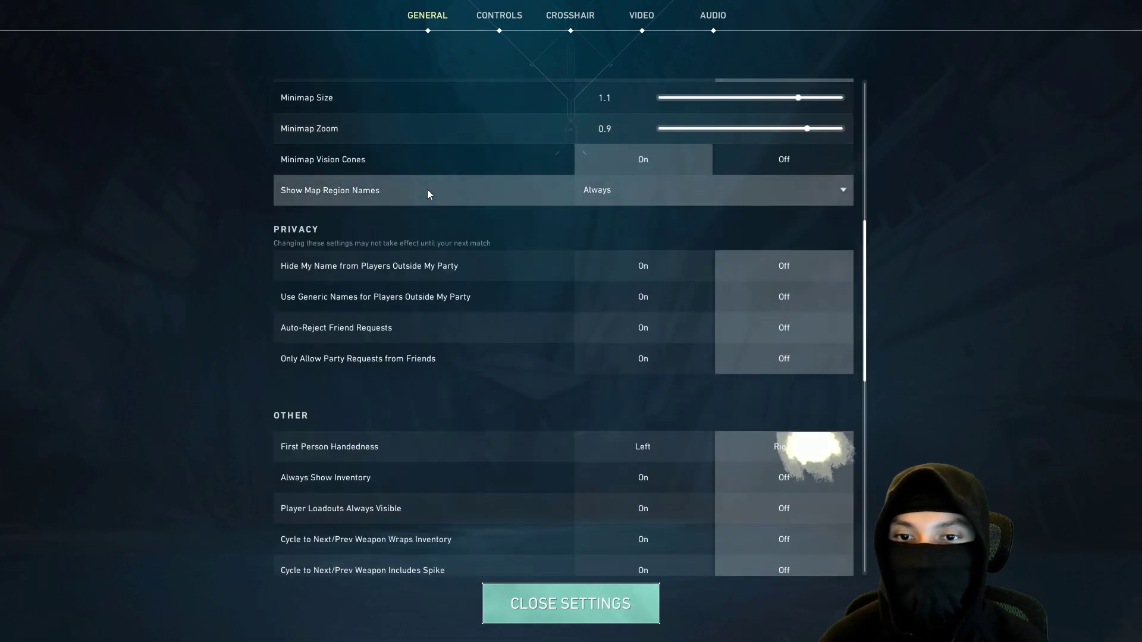
{"action": "scroll", "coordinate": [427, 190], "scroll_direction": "down", "scroll_amount": 3}
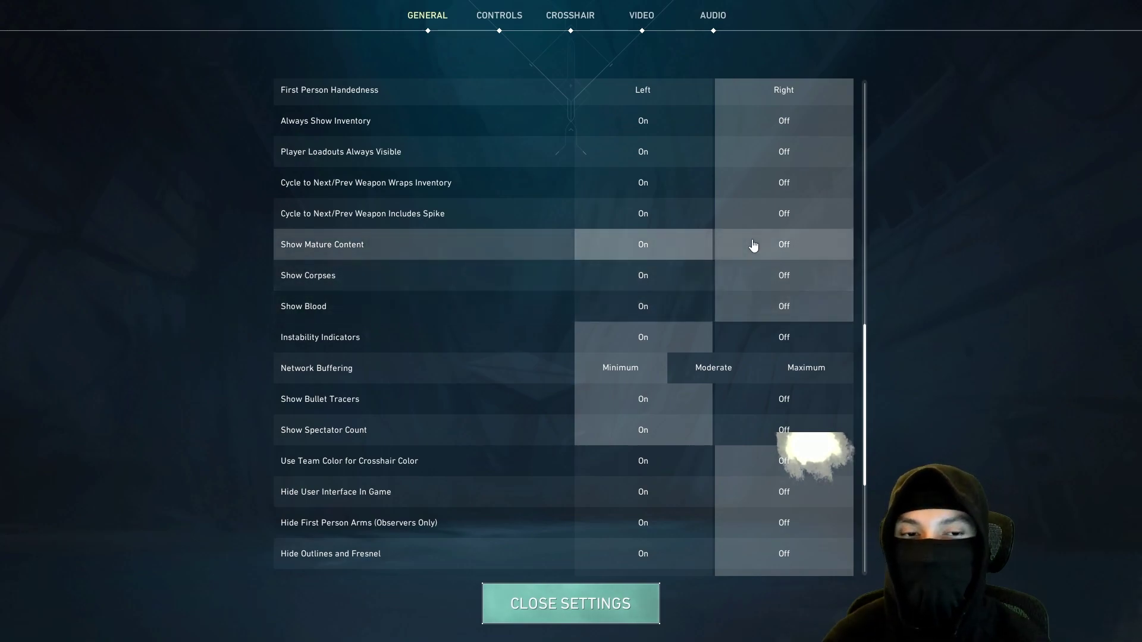
{"action": "left_click", "coordinate": [753, 245]}
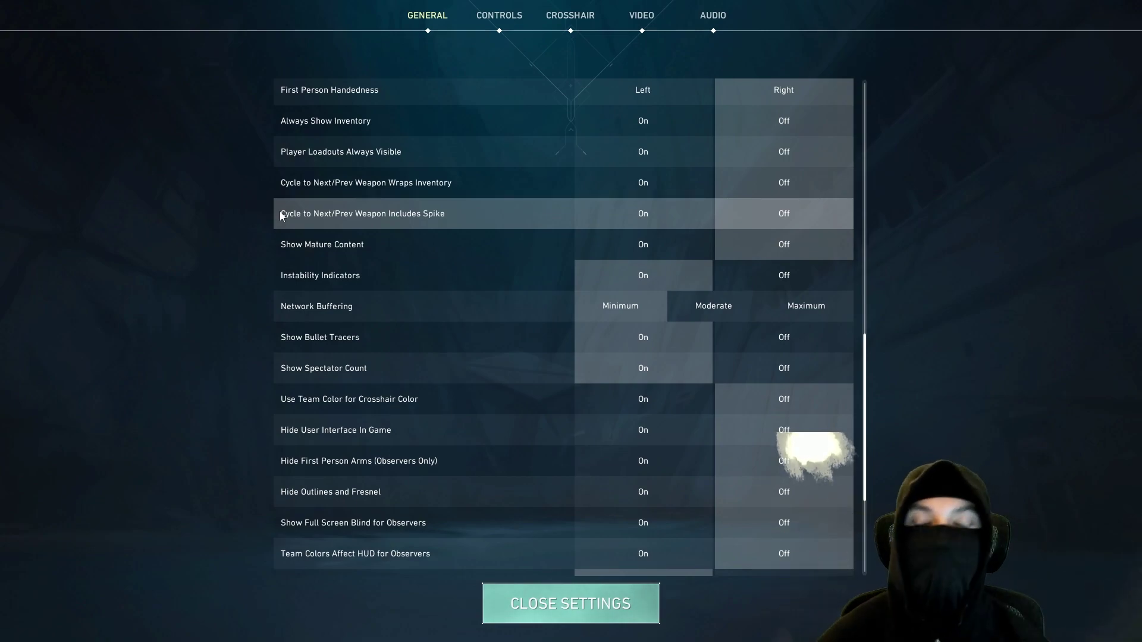
Close settings and load the Range via Play > Practice
{"action": "key", "text": "Escape"}
{"action": "left_click", "coordinate": [148, 223]}
{"action": "left_click", "coordinate": [459, 585]}
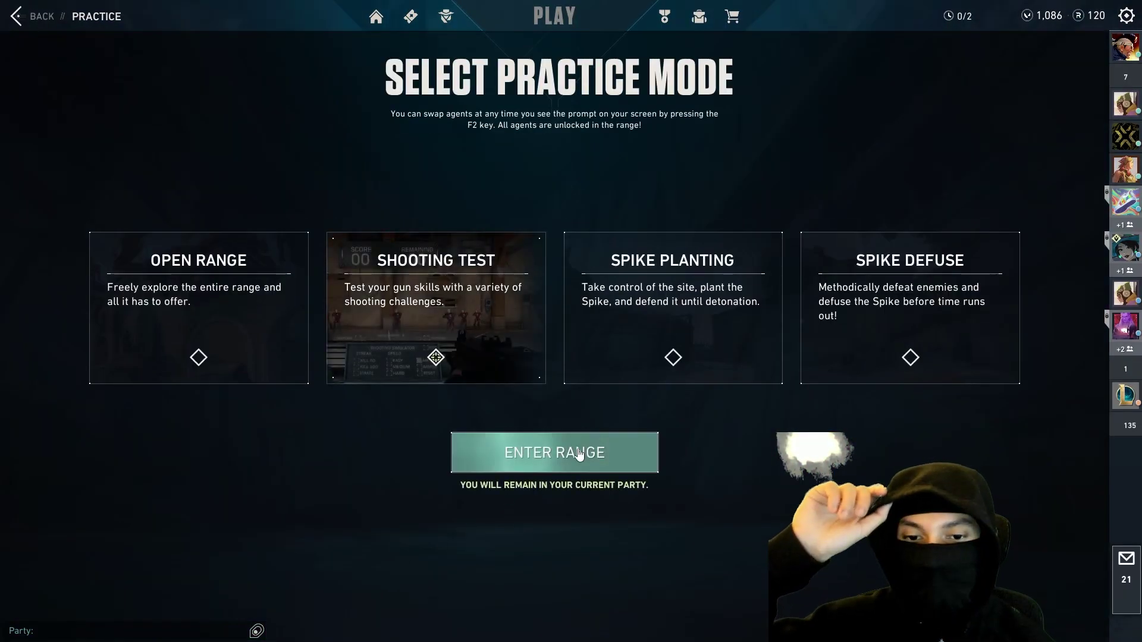
{"action": "left_click", "coordinate": [578, 453]}
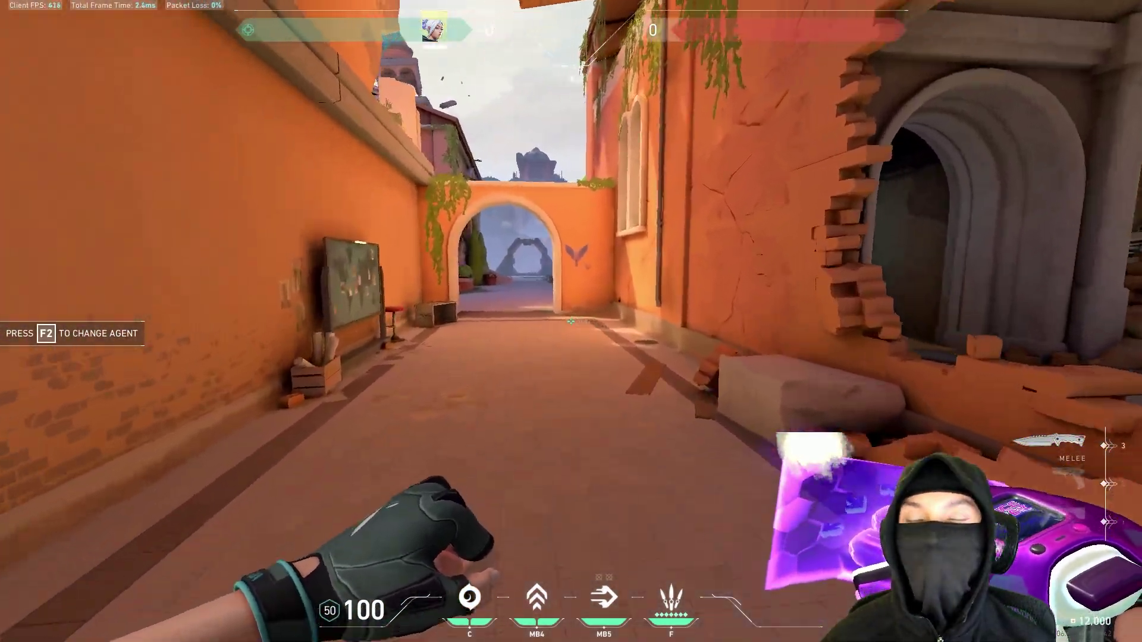
Walk from the alley through the arch, across the dock, into the boathouse warehouse room
{"action": "key", "text": "w"}
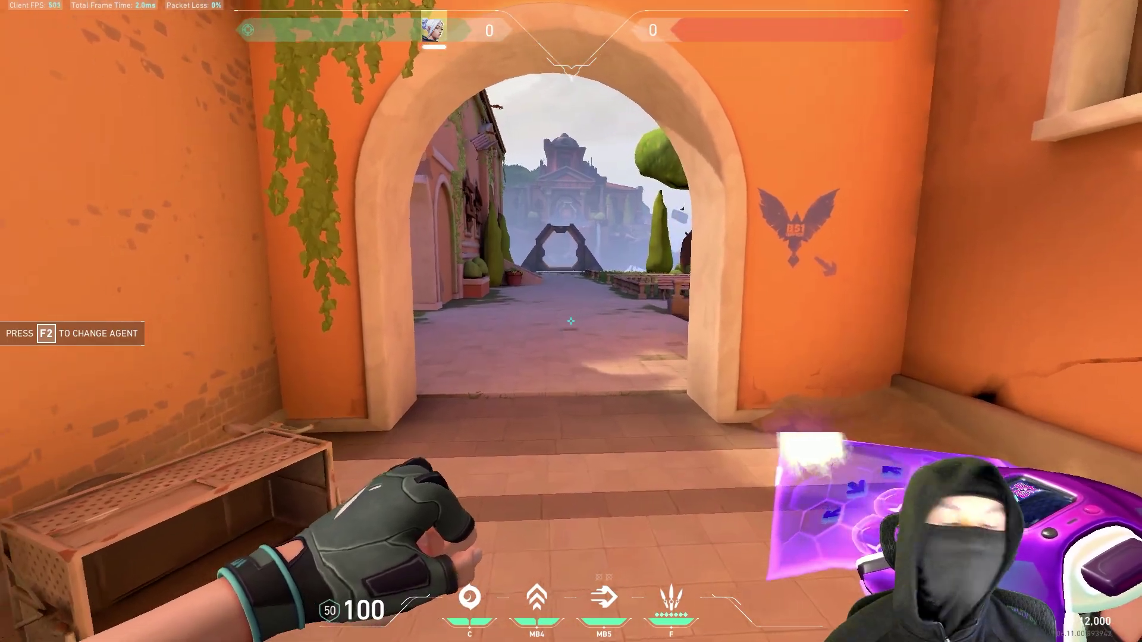
{"action": "key", "text": "w"}
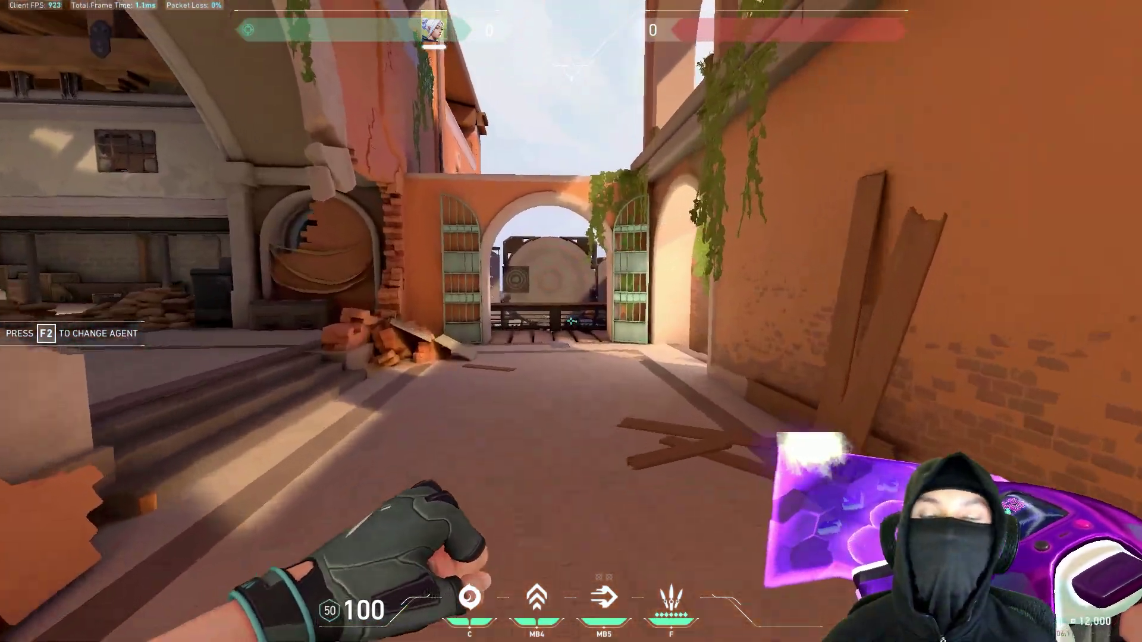
{"action": "key", "text": "w"}
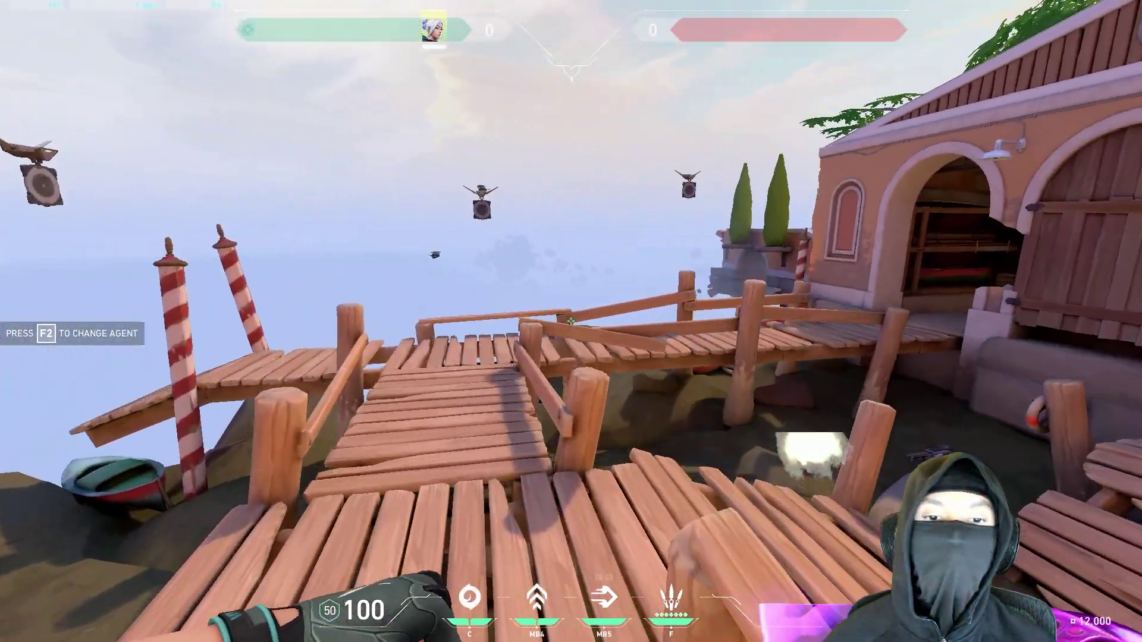
{"action": "key", "text": "w"}
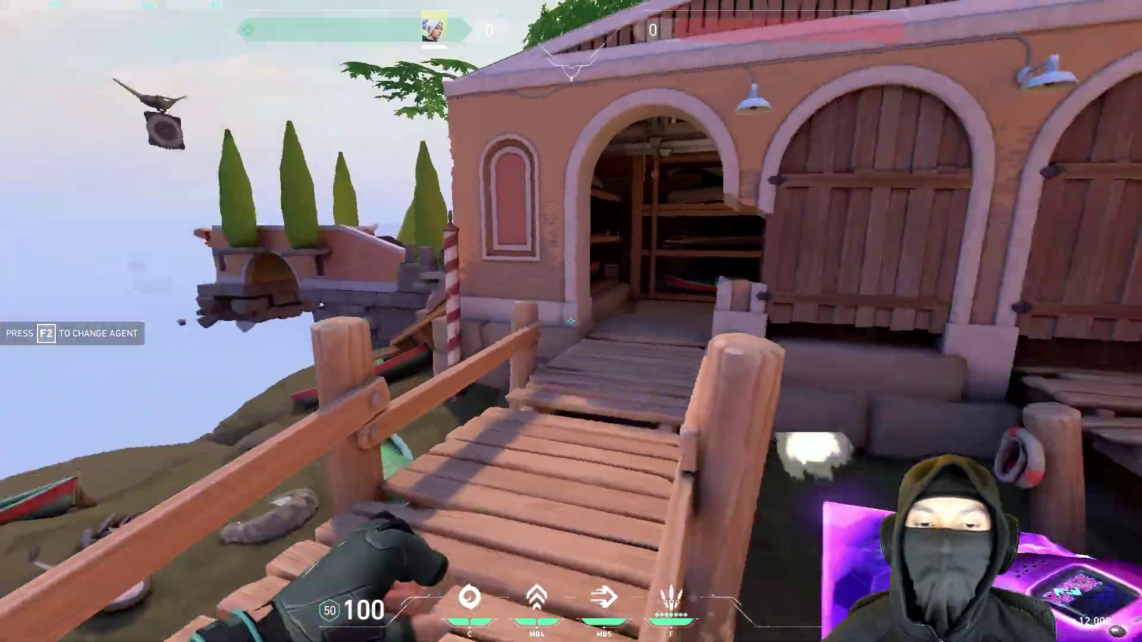
{"action": "key", "text": "w"}
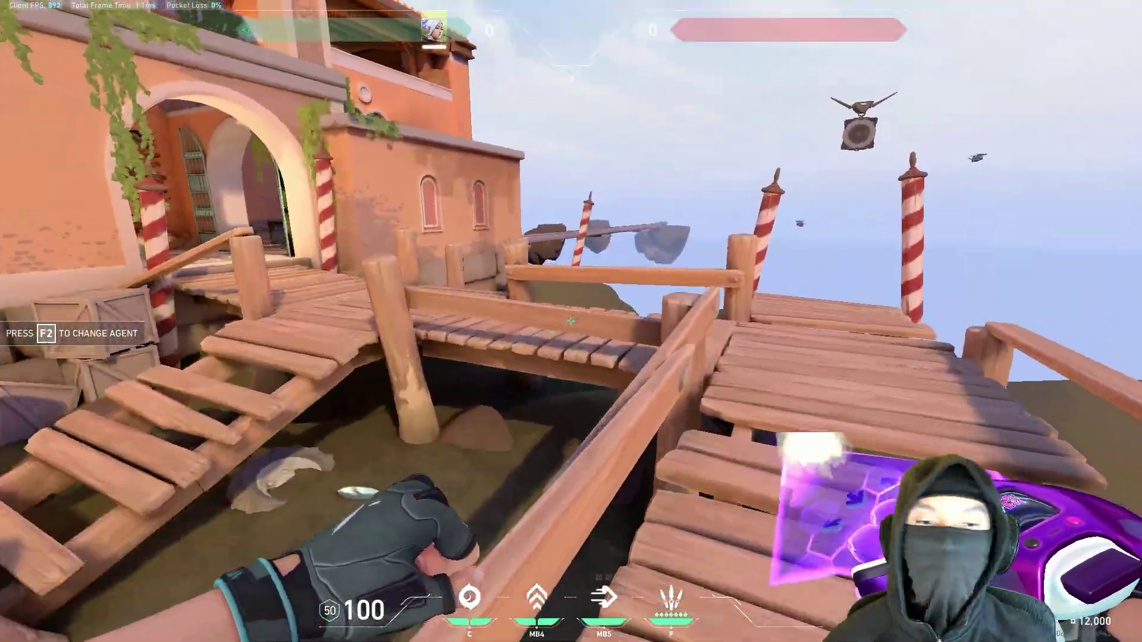
{"action": "key", "text": "w"}
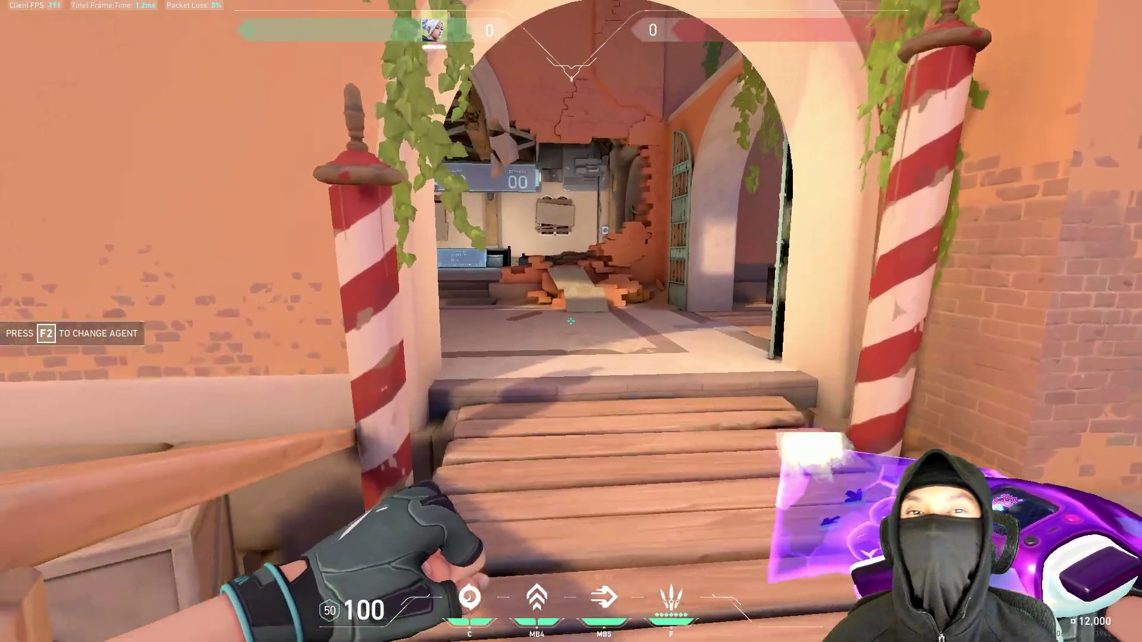
{"action": "key", "text": "w"}
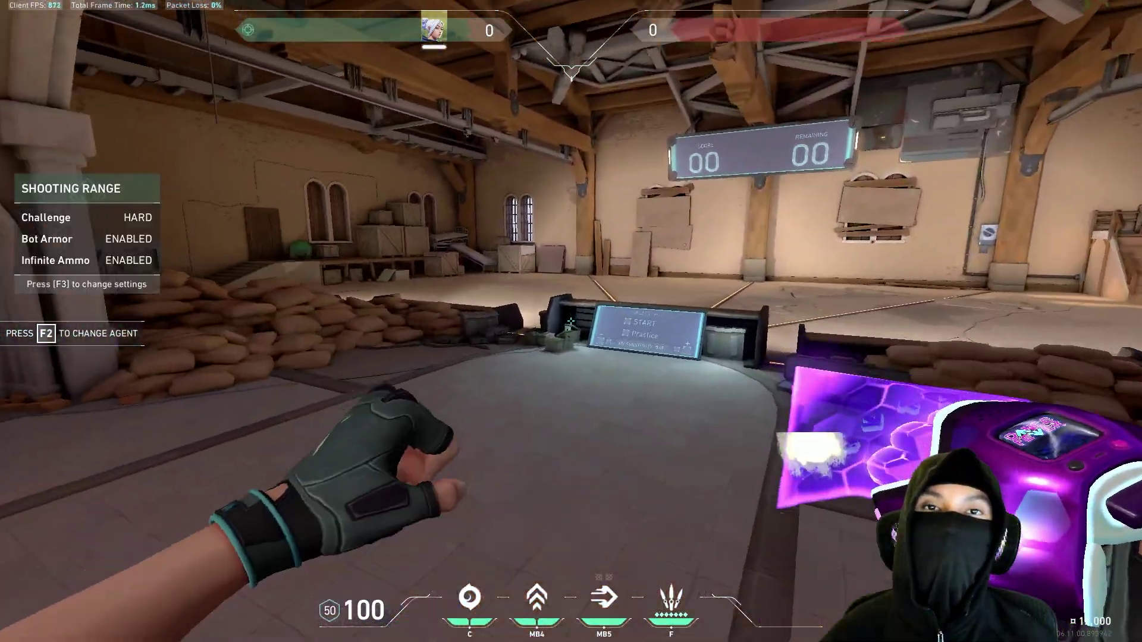